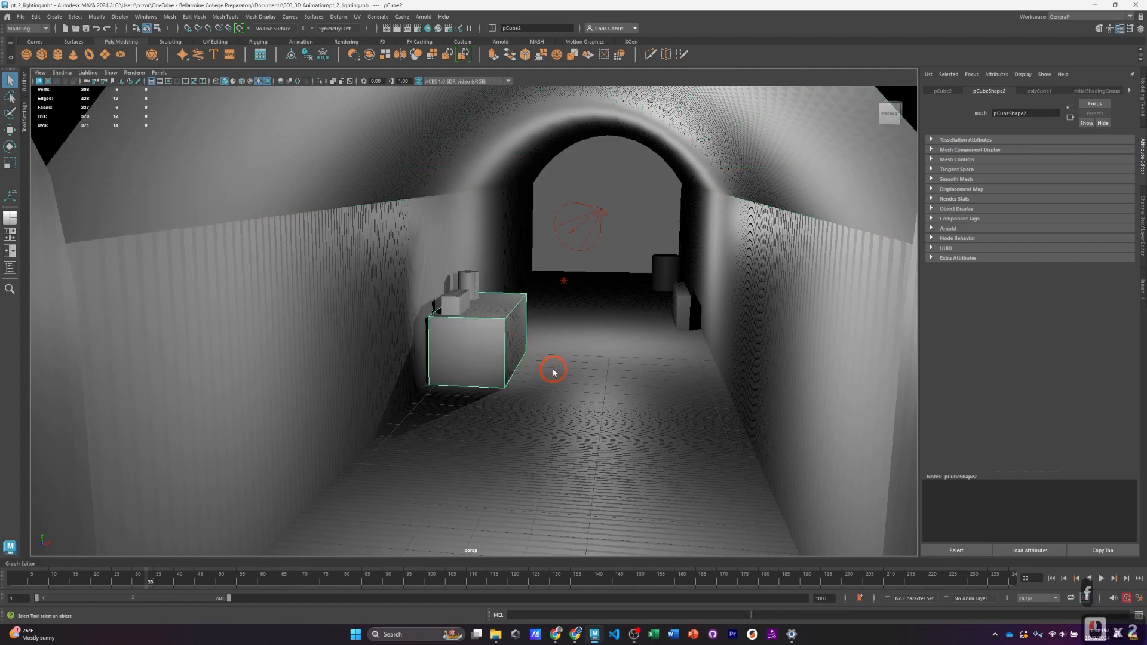
Step: Make the large crate beside the wall a live surface and draw a thin upright polygon cube on its top face
key("f")
left_click_drag(581, 350, 591, 310, "alt")
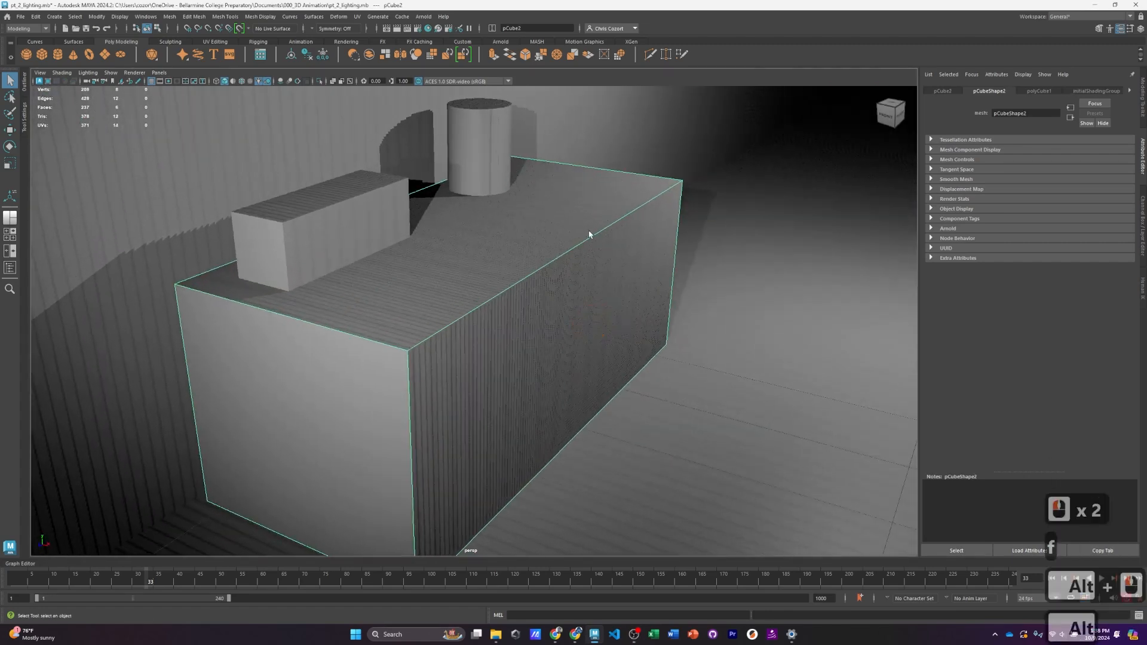
right_click_drag(584, 263, 584, 352, "alt")
scroll(532, 332, "down", 1)
scroll(531, 332, "up", 1)
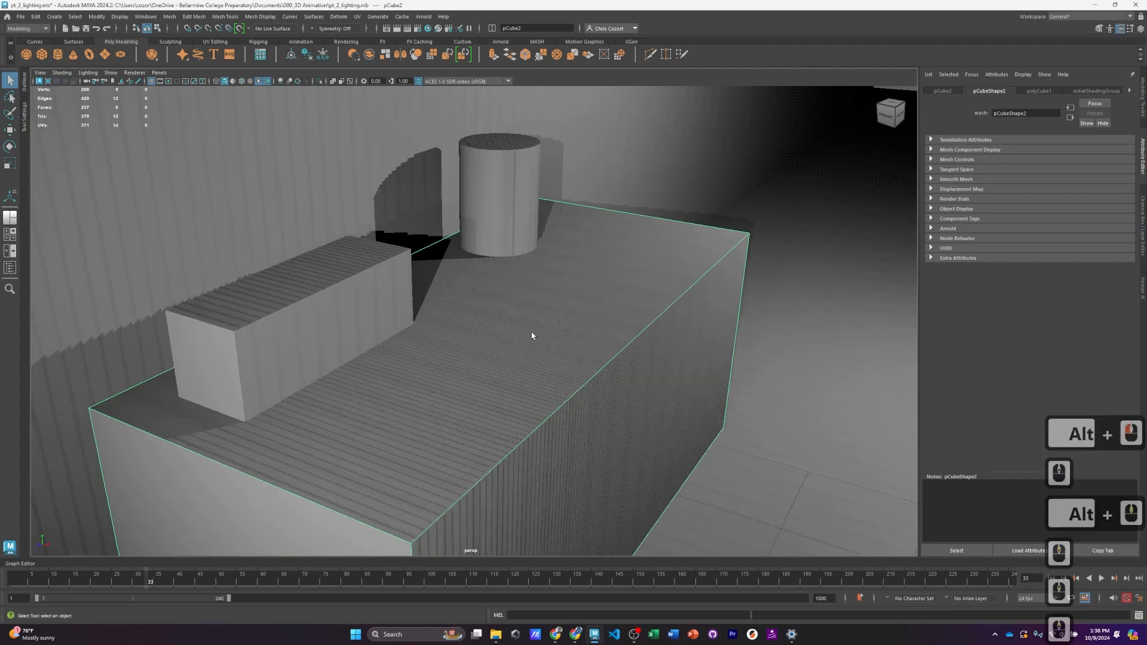
left_click(239, 28)
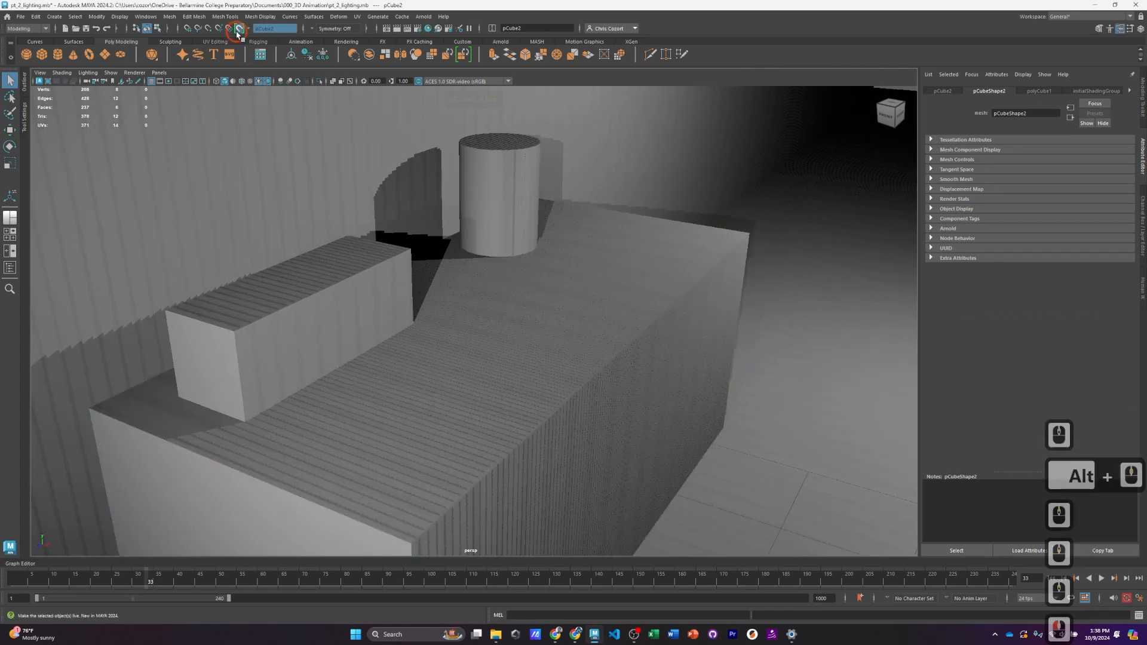
left_click(42, 55)
left_click_drag(485, 387, 584, 146)
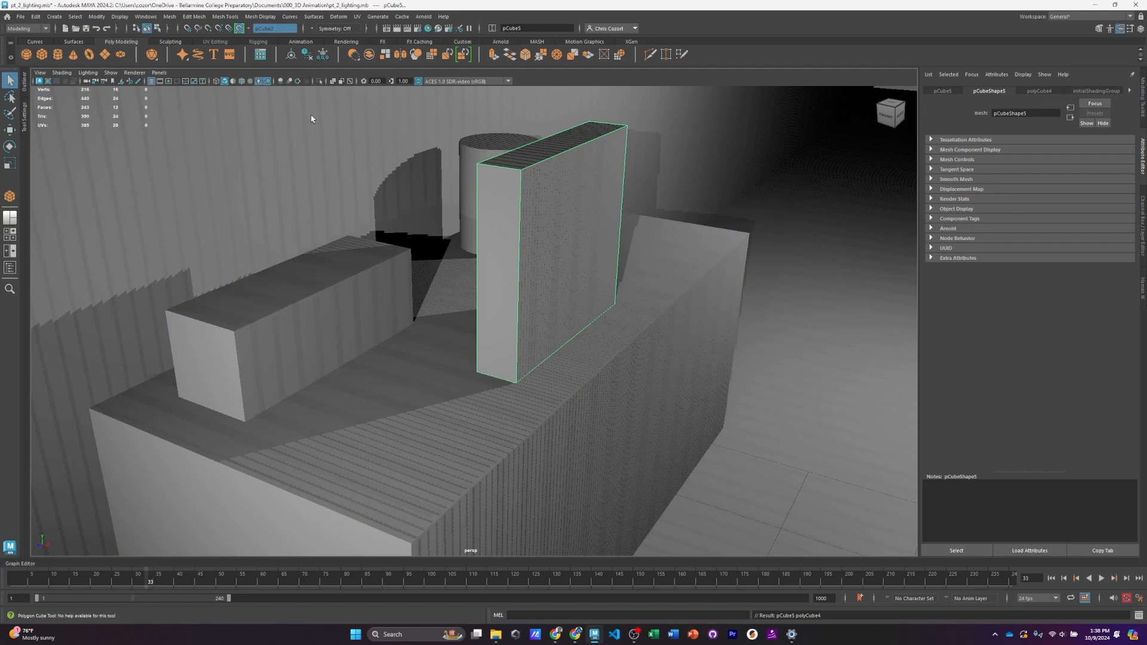
Step: Compare the viewport with and without scene lights, leaving the use of all lights switched off
left_click(259, 81)
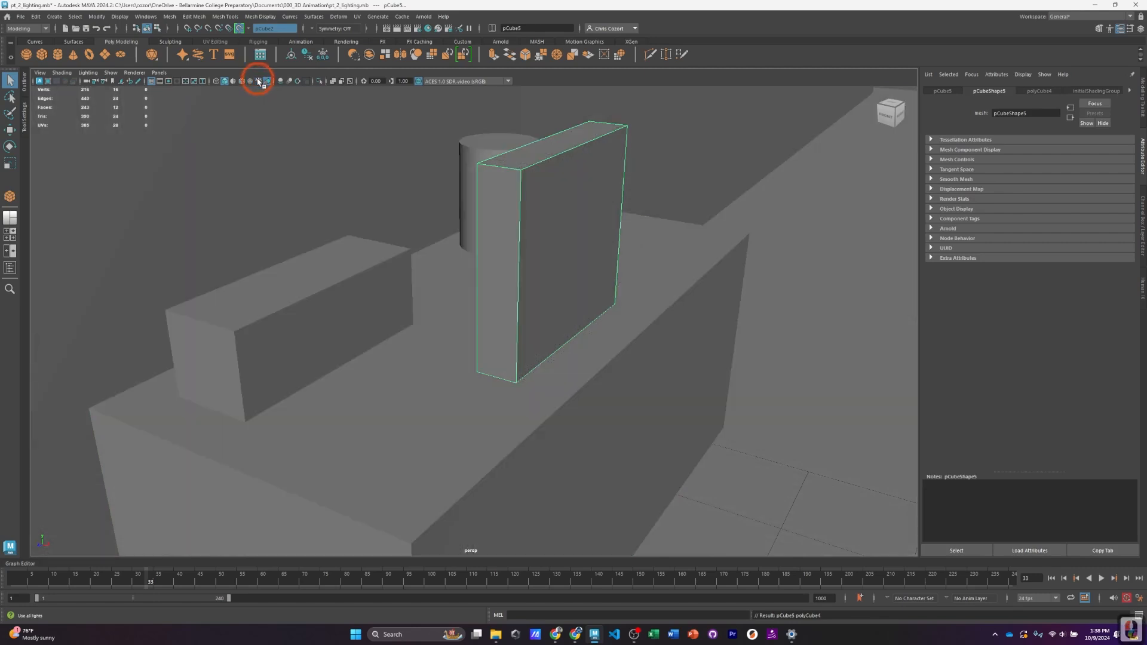
left_click(259, 81)
left_click(259, 80)
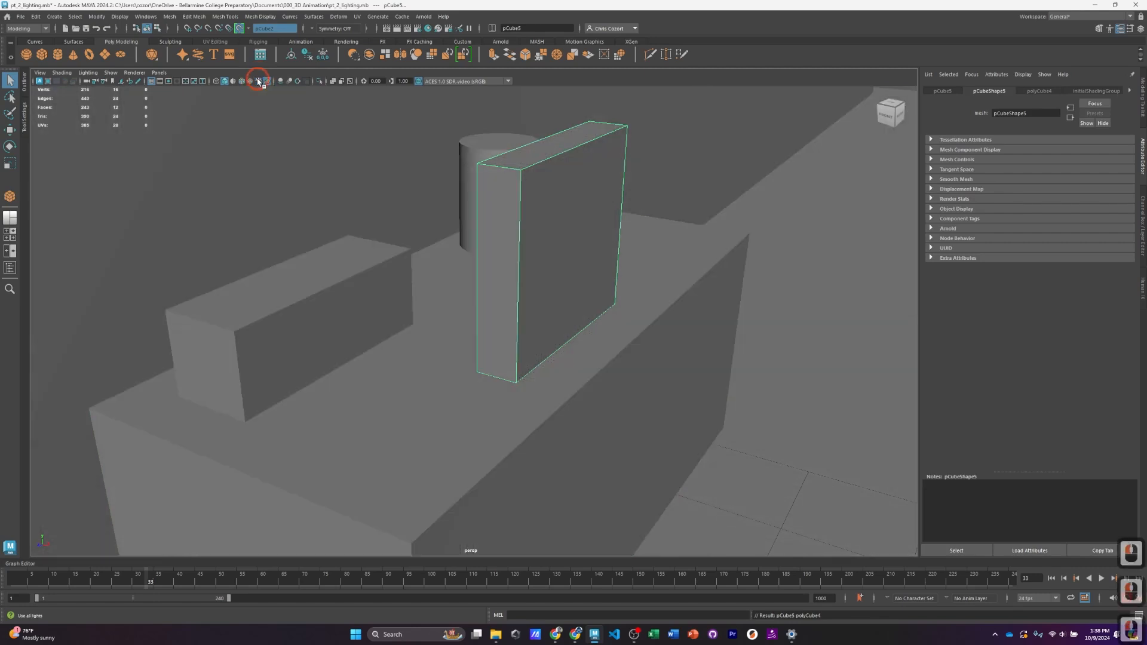
left_click(259, 80)
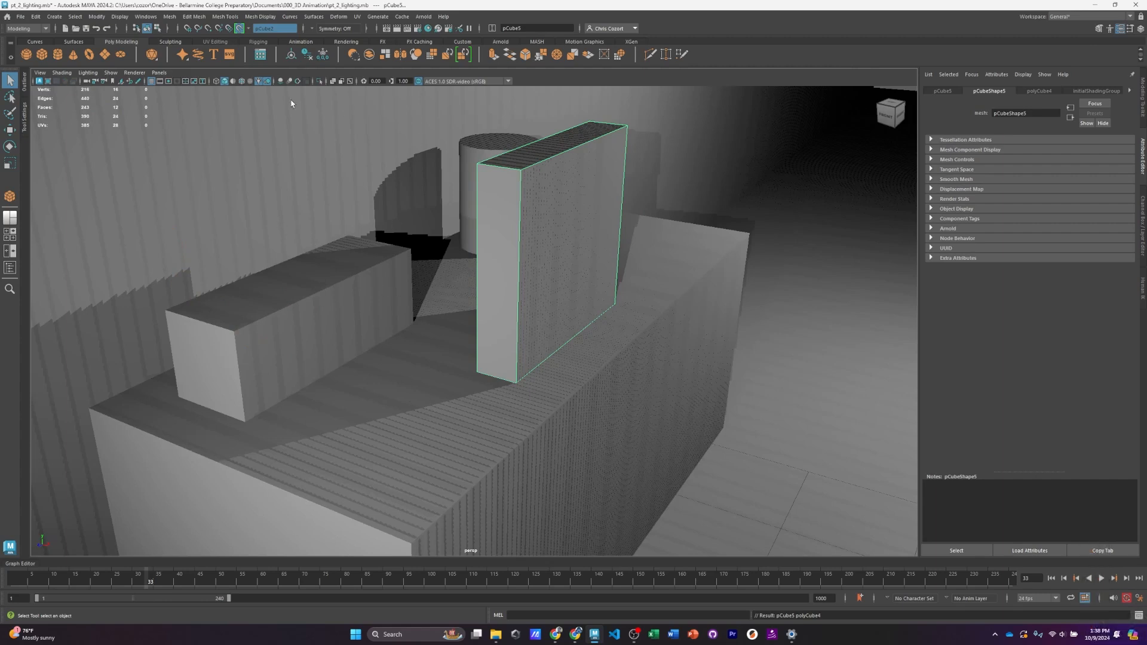
left_click(259, 82)
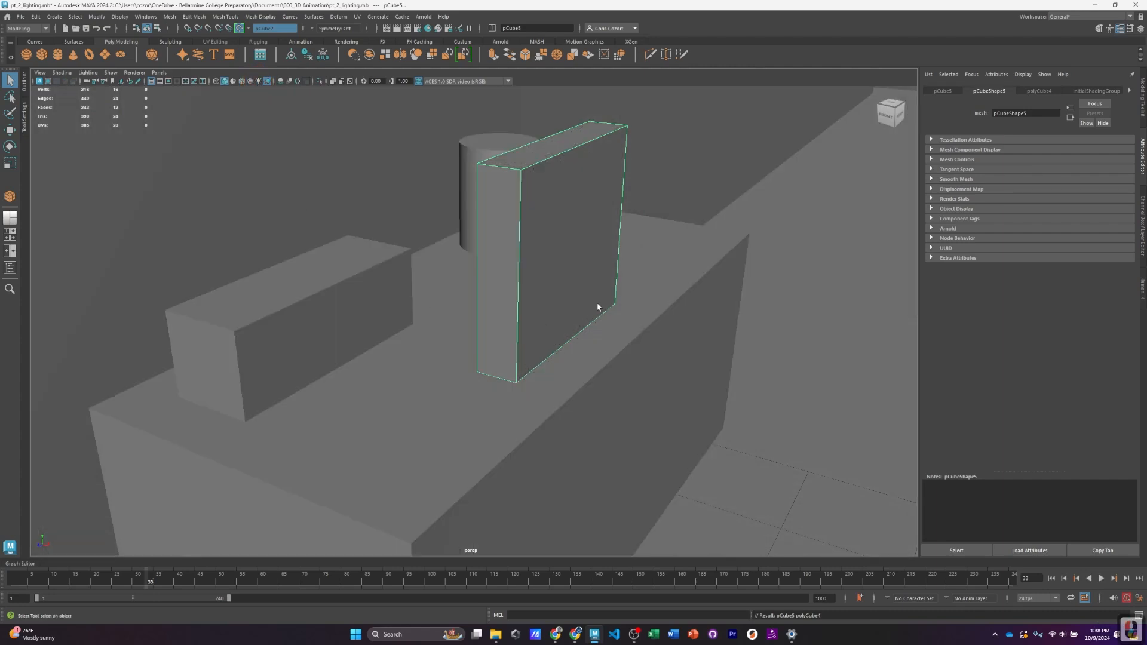
Step: Assign a new Lambert material to the thin upright box
mouse_move(628, 292)
left_mouse_down("alt")
mouse_move(638, 266)
mouse_move(612, 271)
mouse_move(630, 269)
mouse_move(611, 287)
mouse_move(619, 266)
mouse_move(635, 285)
left_mouse_up("alt")
right_click_drag(635, 284, 655, 267, "alt")
middle_click_drag(656, 266, 601, 302, "alt")
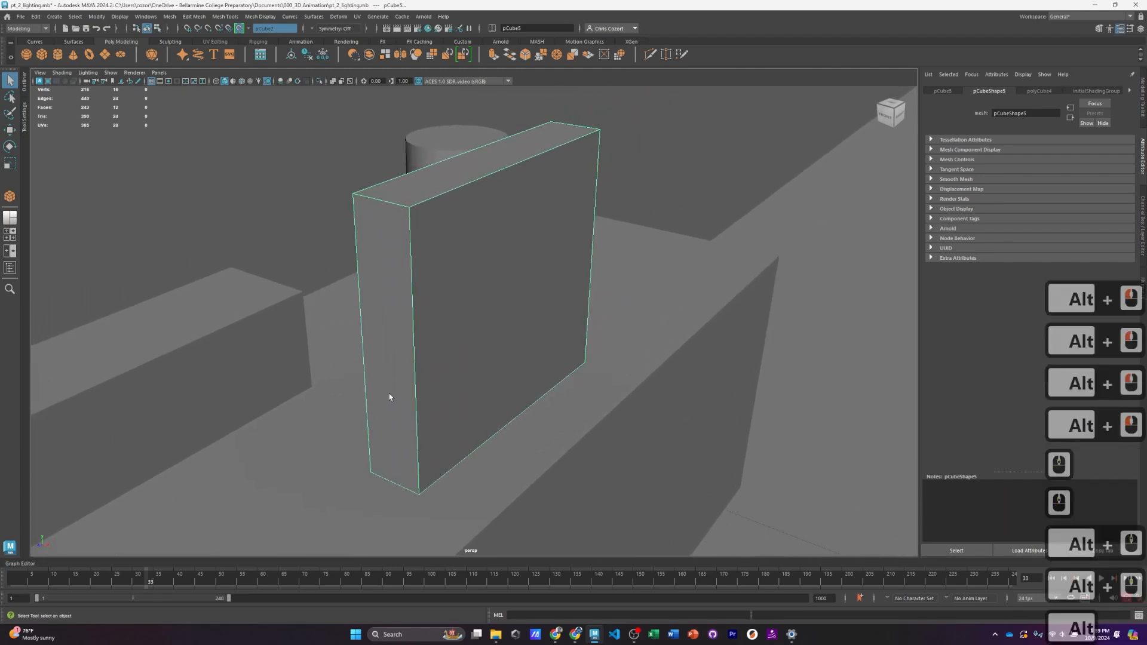
right_click(461, 274)
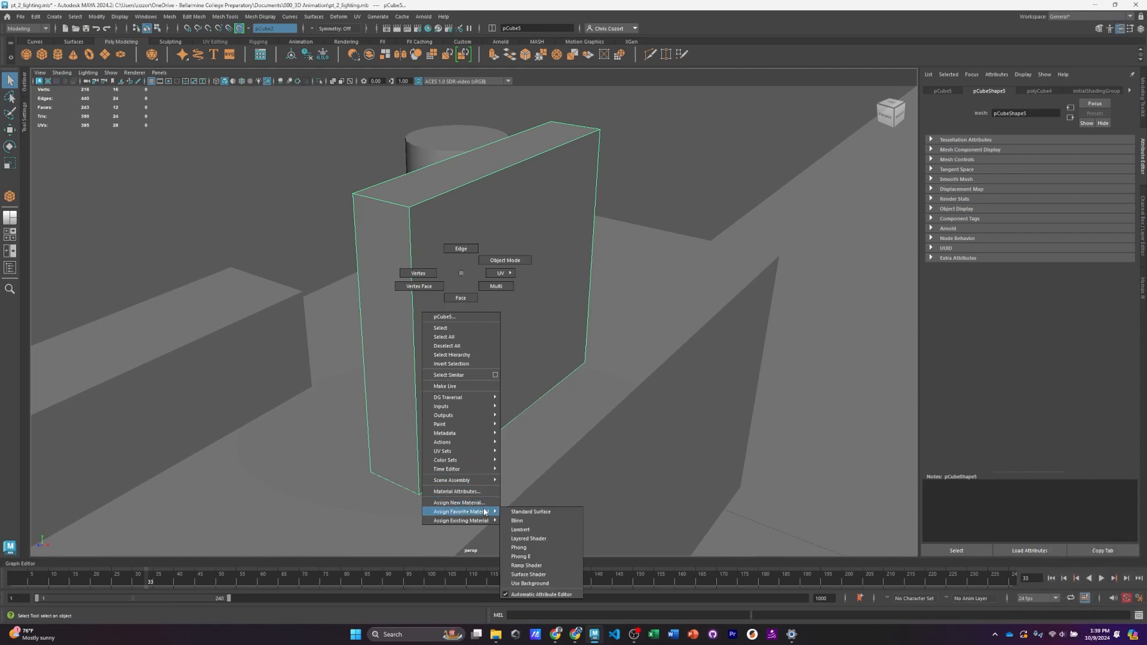
left_click(464, 503)
left_click_drag(418, 217, 649, 154)
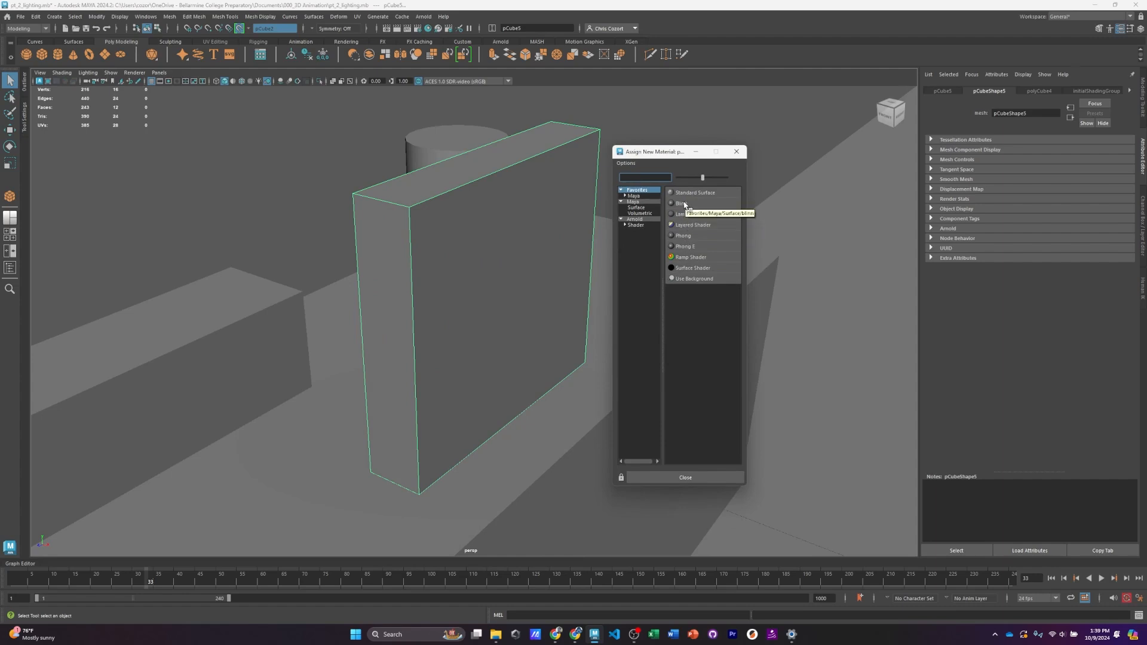
left_click_drag(681, 217, 740, 225)
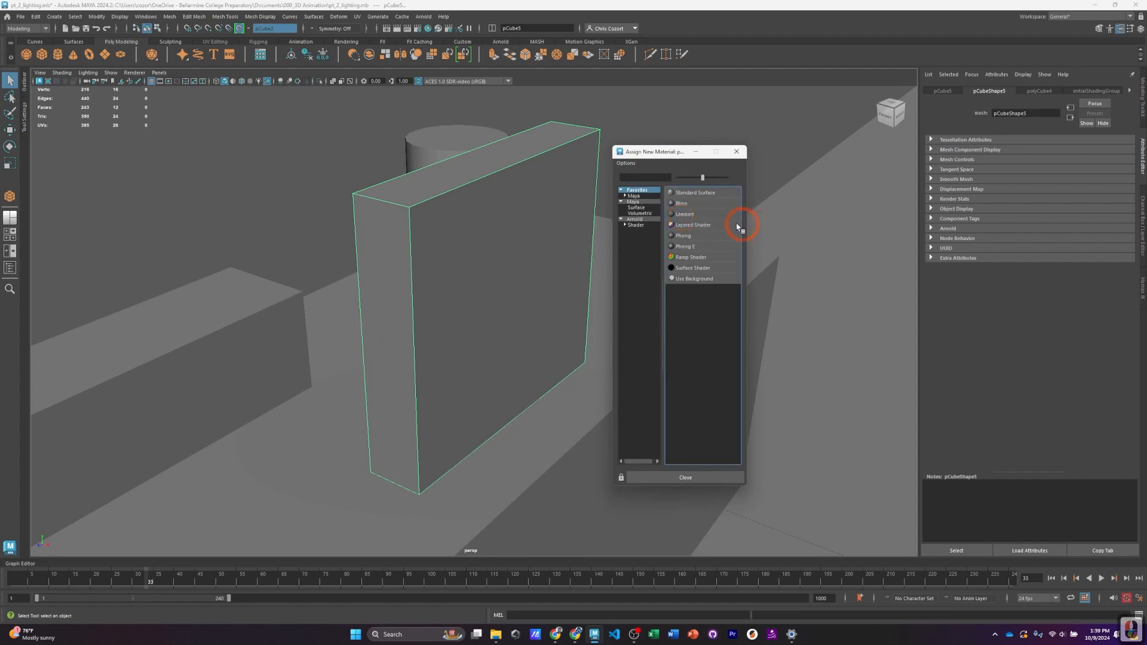
left_click(703, 215)
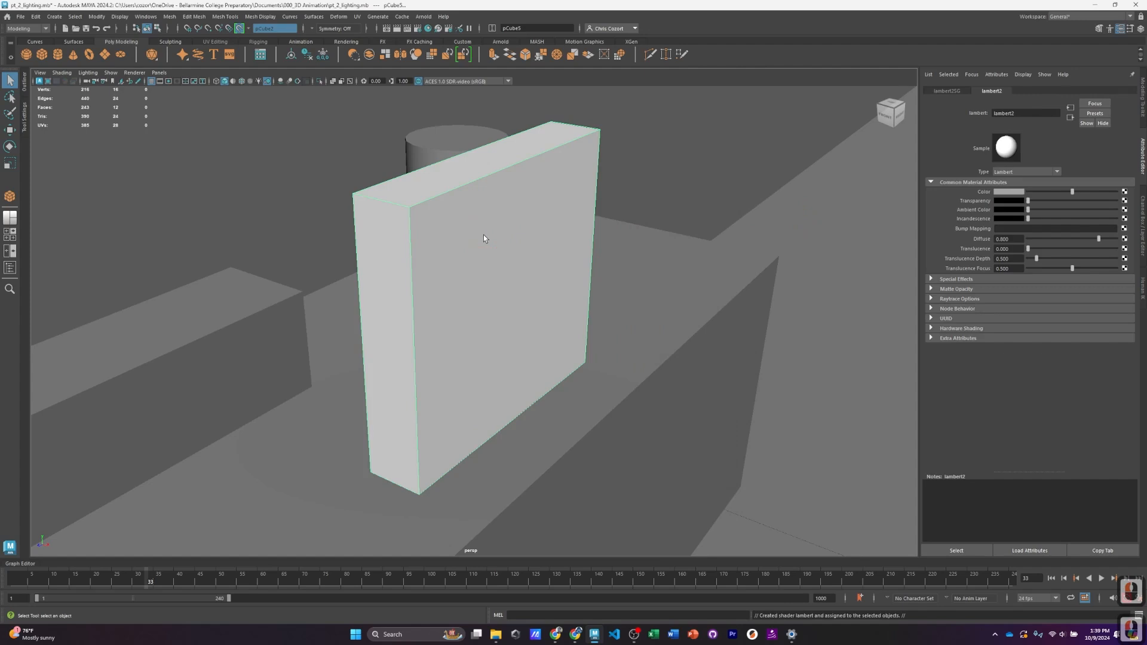
Step: Rename the box's new Lambert material as cereal_material
left_click_drag(773, 274, 686, 285, "alt")
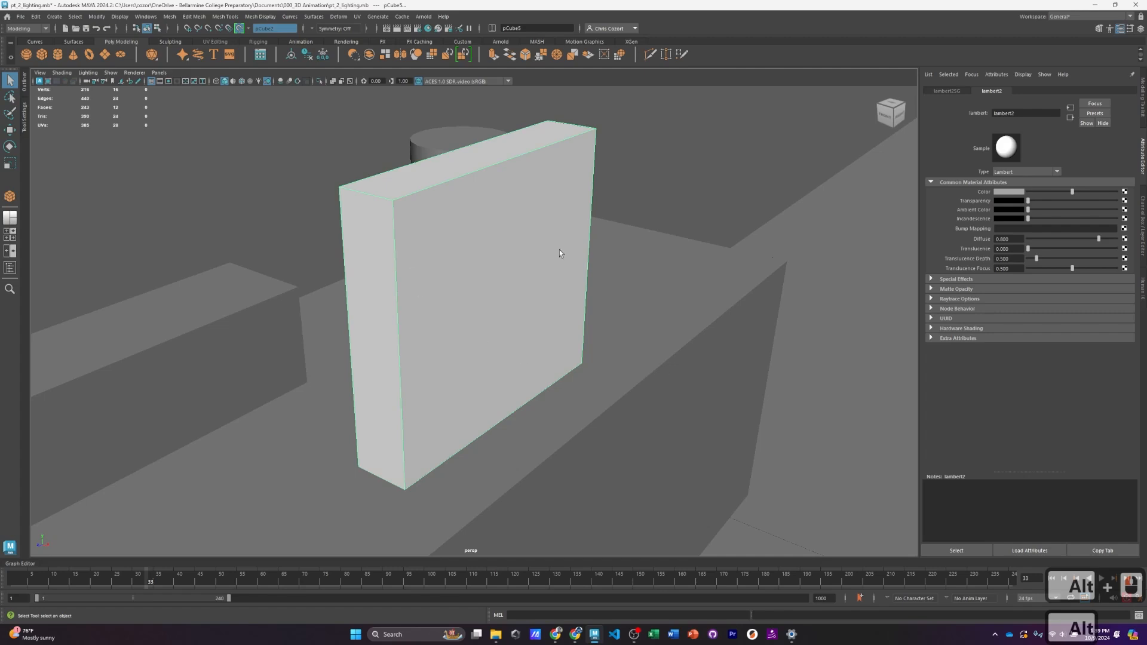
double_click(1026, 113)
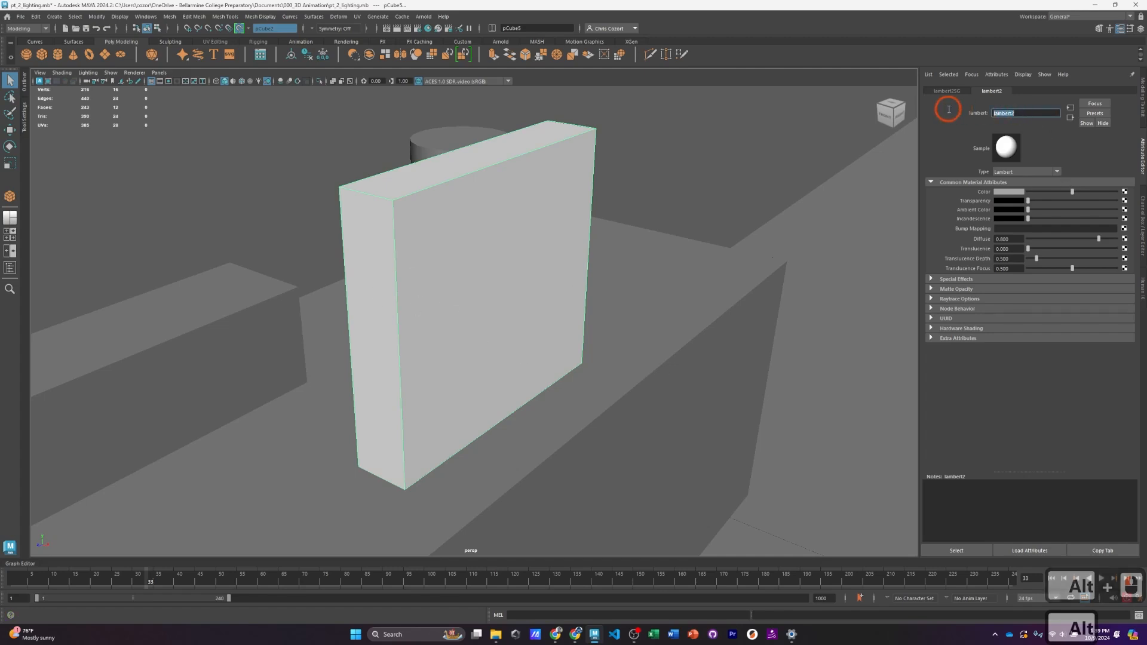
type("c")
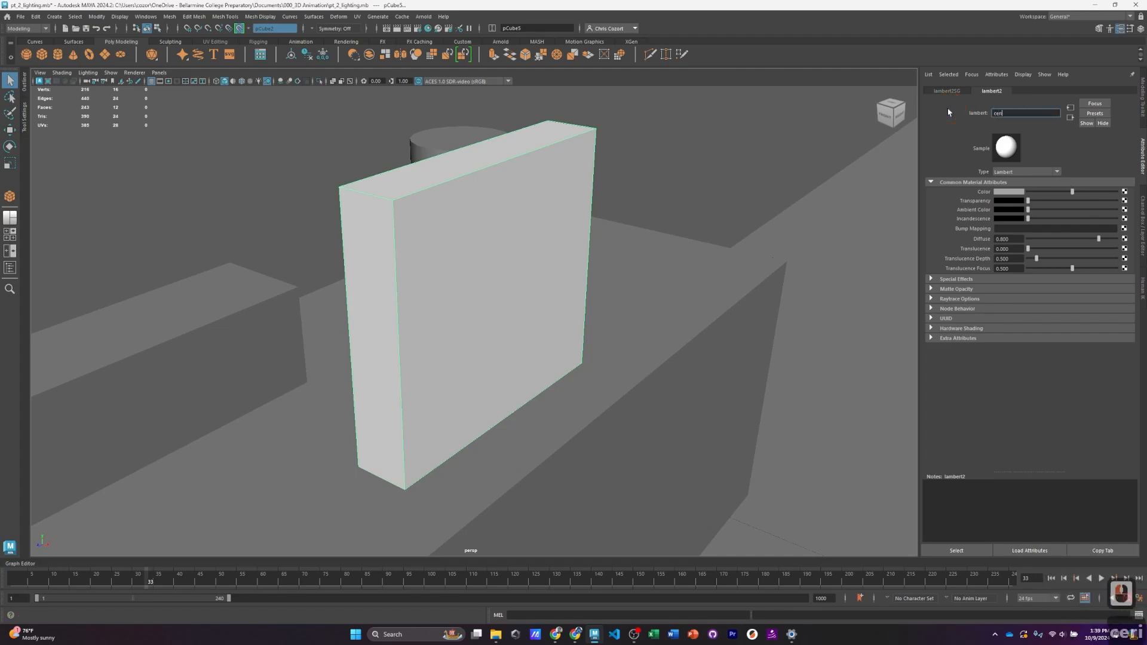
type("eri")
key("BackSpace")
type("eal_material")
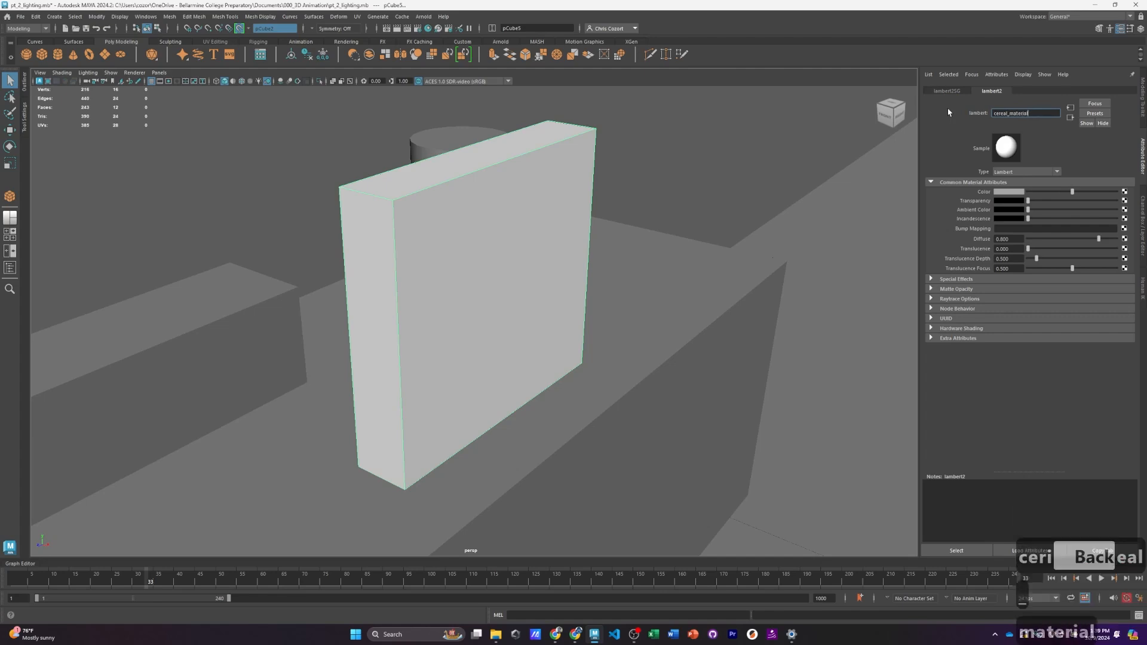
key("Return")
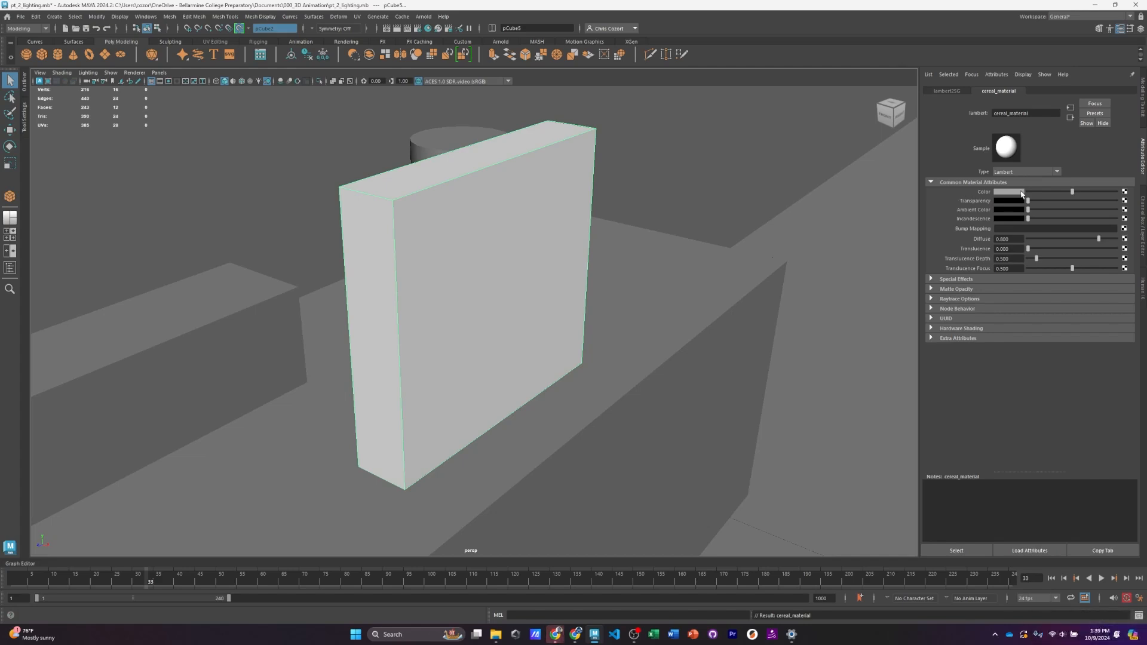
Step: Connect a File texture node to the Color attribute of cereal_material
left_click(1125, 192)
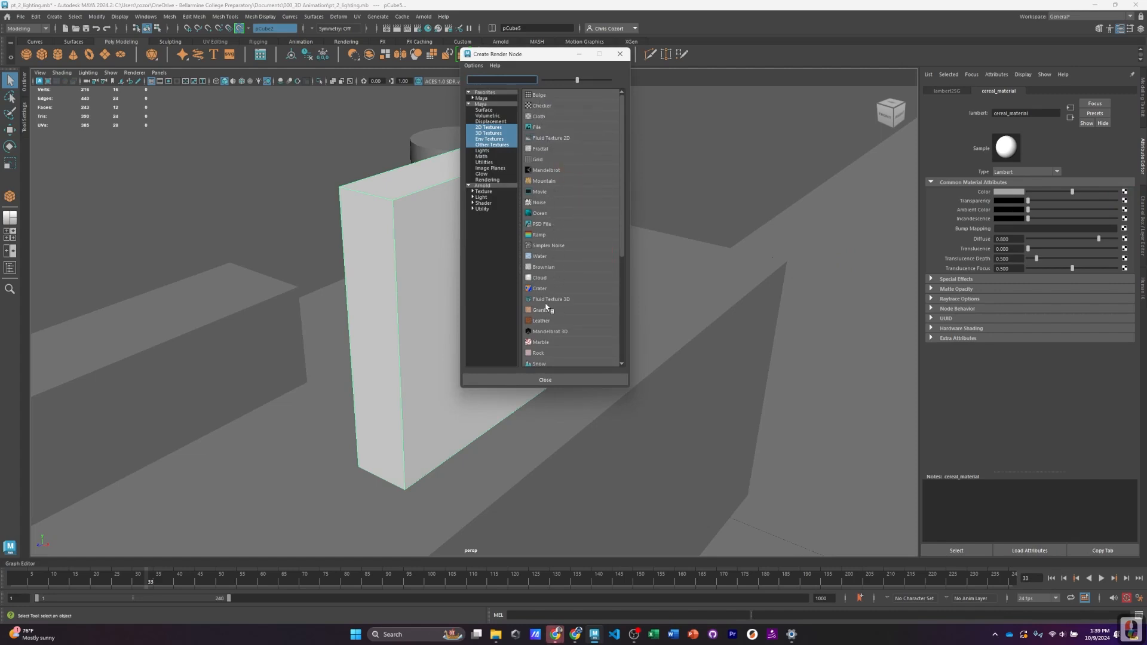
scroll(546, 307, "down", 7)
scroll(545, 307, "up", 8)
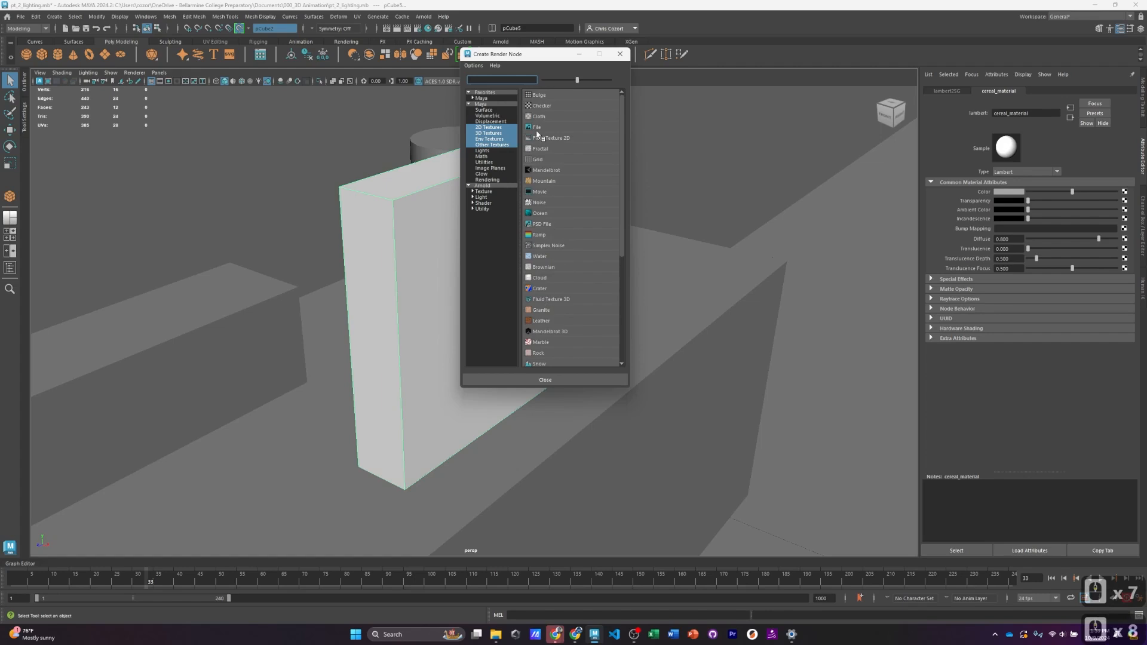
left_click(537, 127)
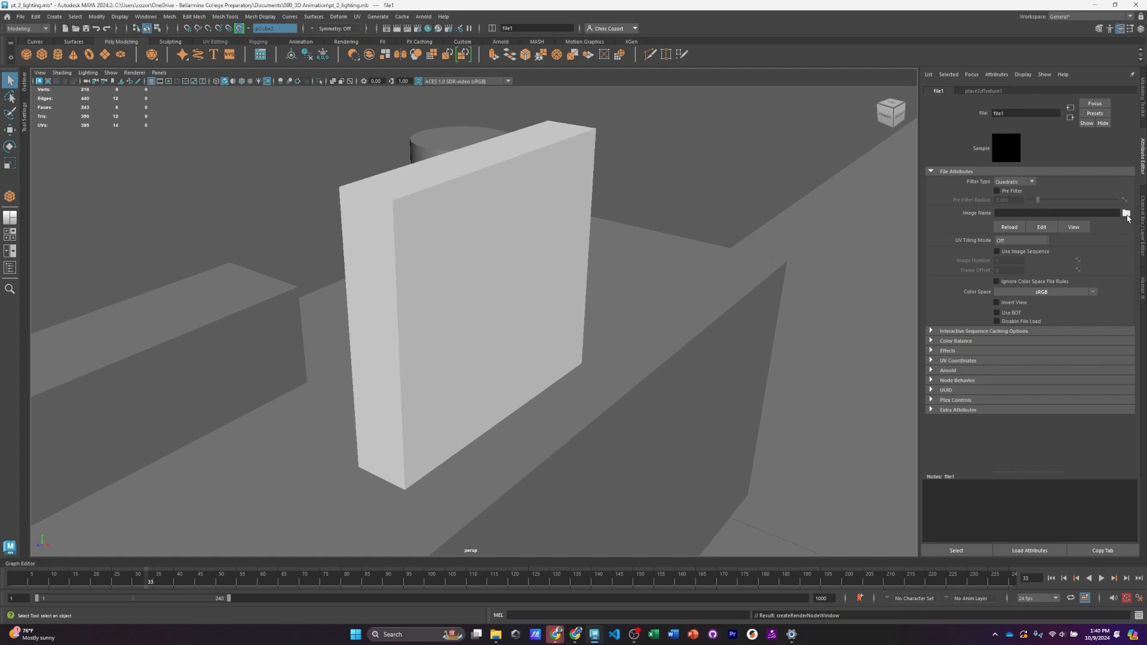
Step: Load fruit_loops_box.jpg from the materials folder in shared_course_files as the file texture's image
left_click(1127, 215)
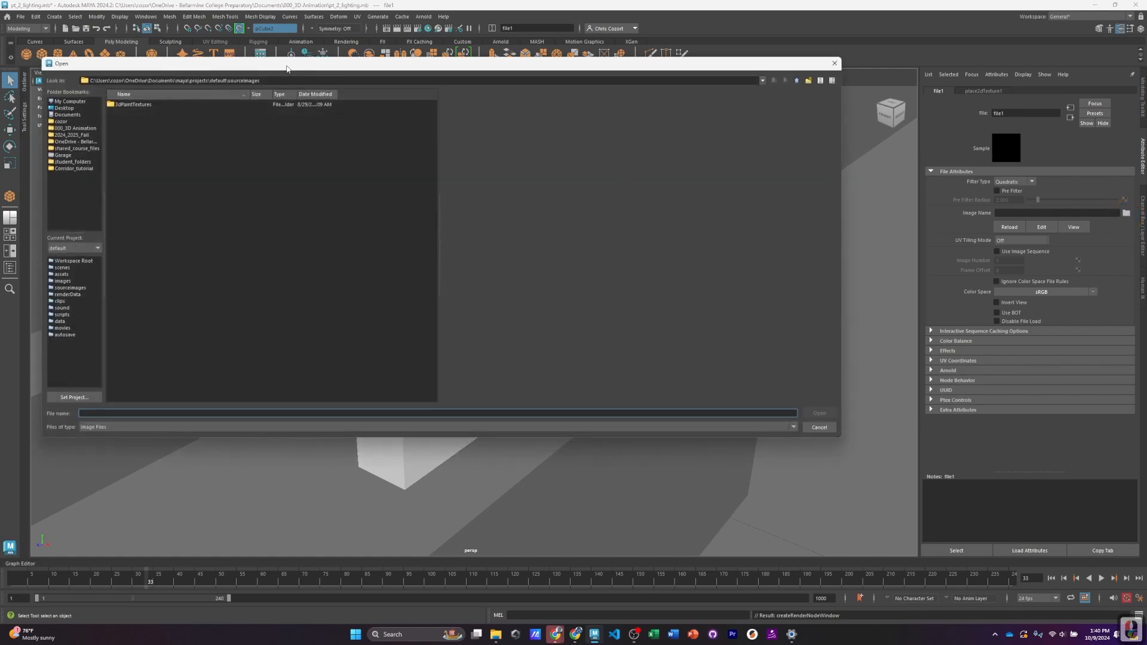
left_click_drag(286, 68, 399, 98)
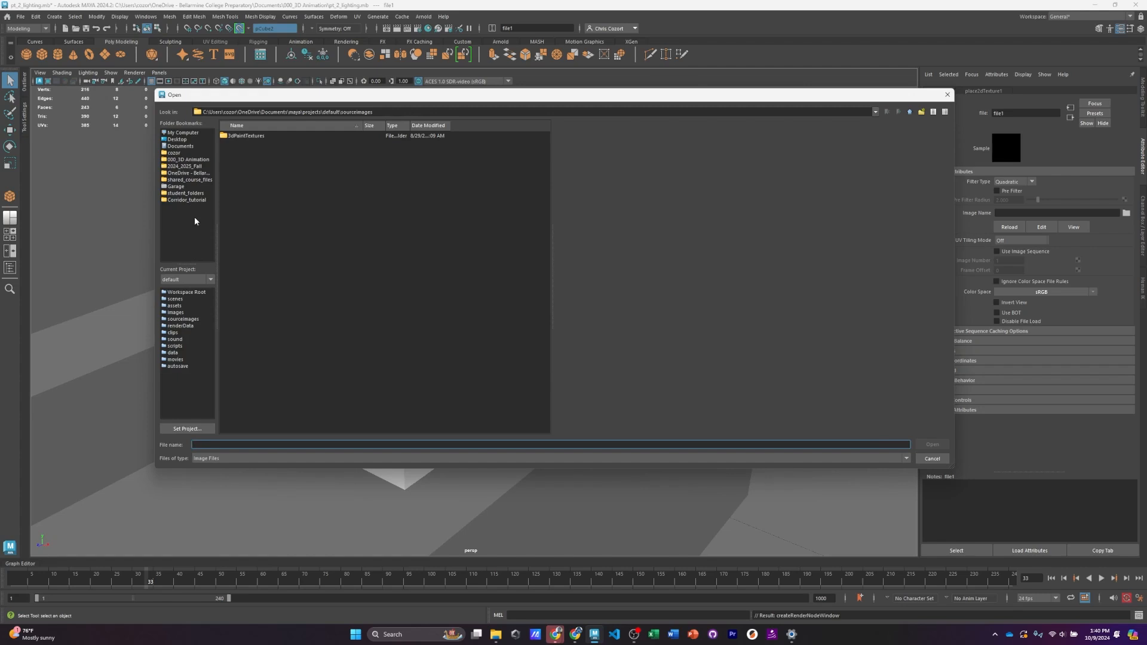
left_click(190, 180)
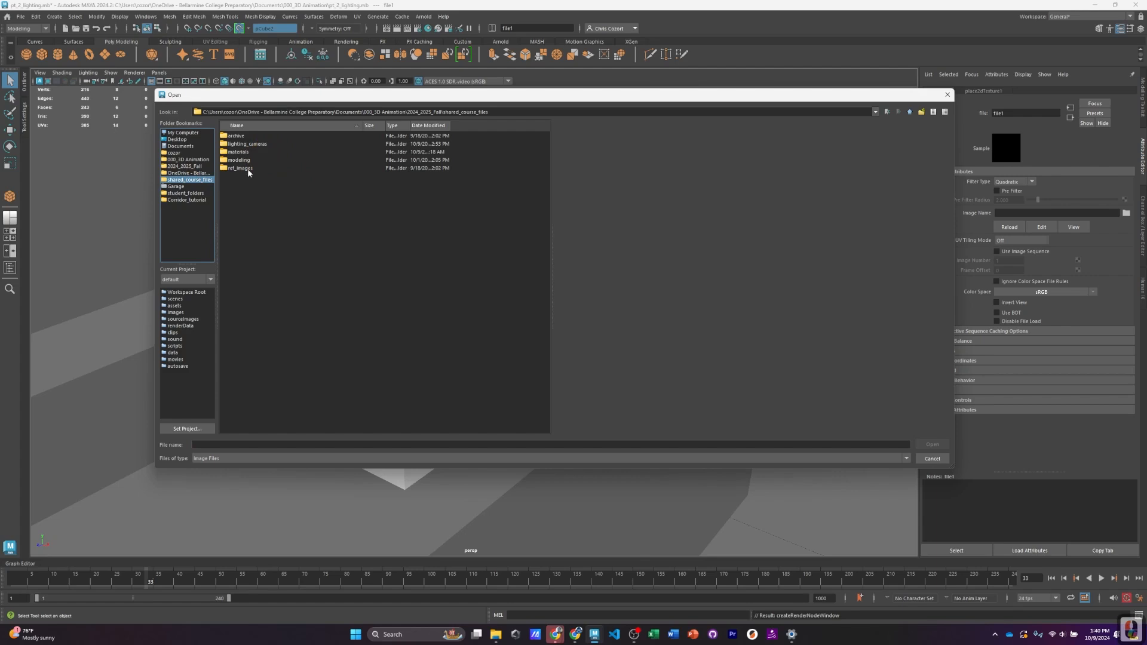
double_click(244, 153)
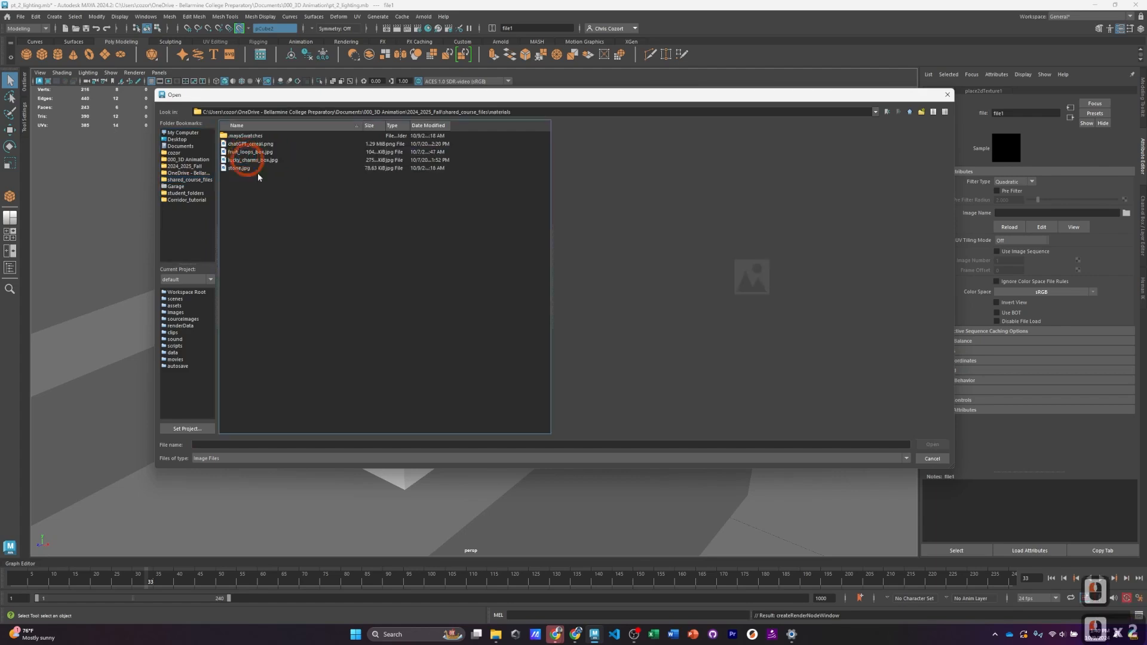
left_click(256, 153)
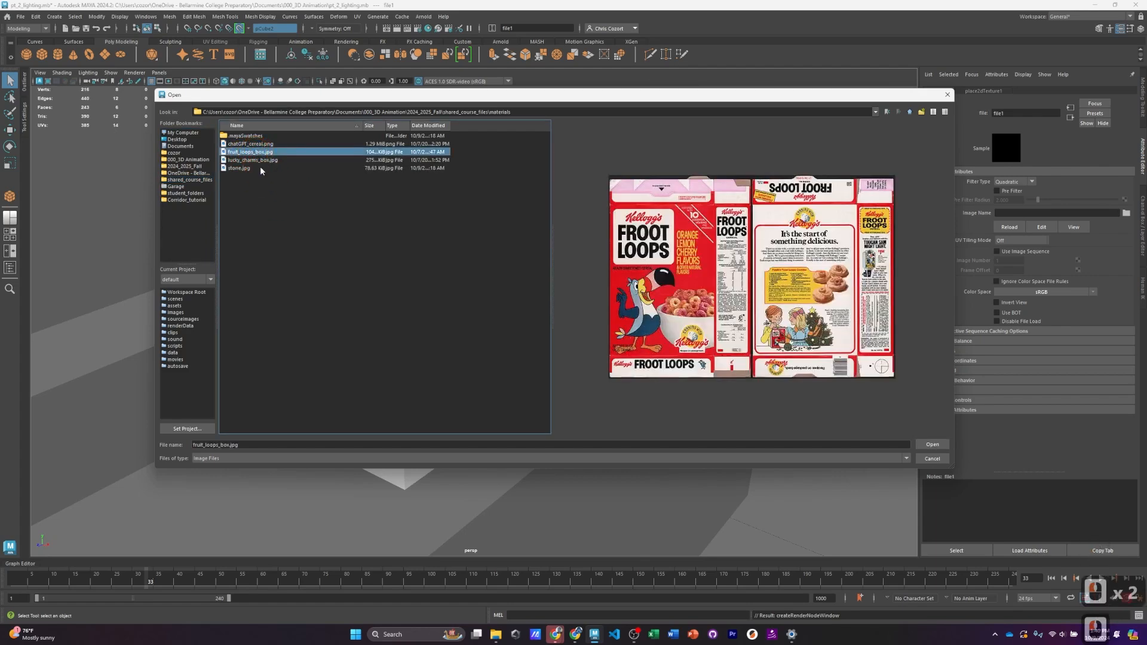
left_click(259, 161)
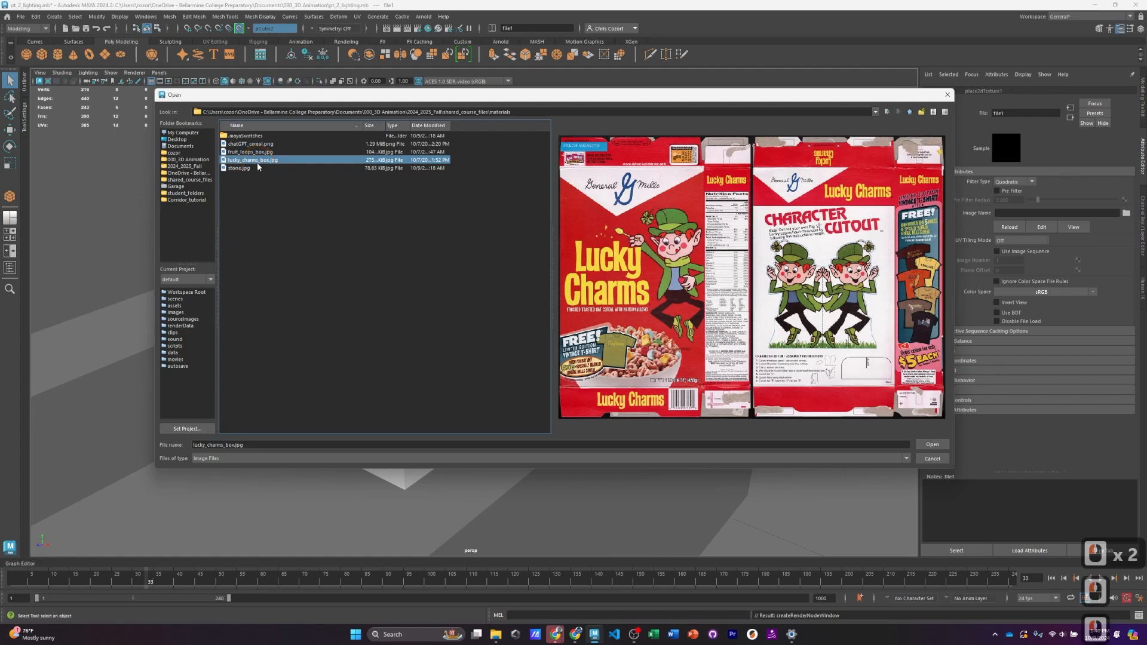
left_click(252, 152)
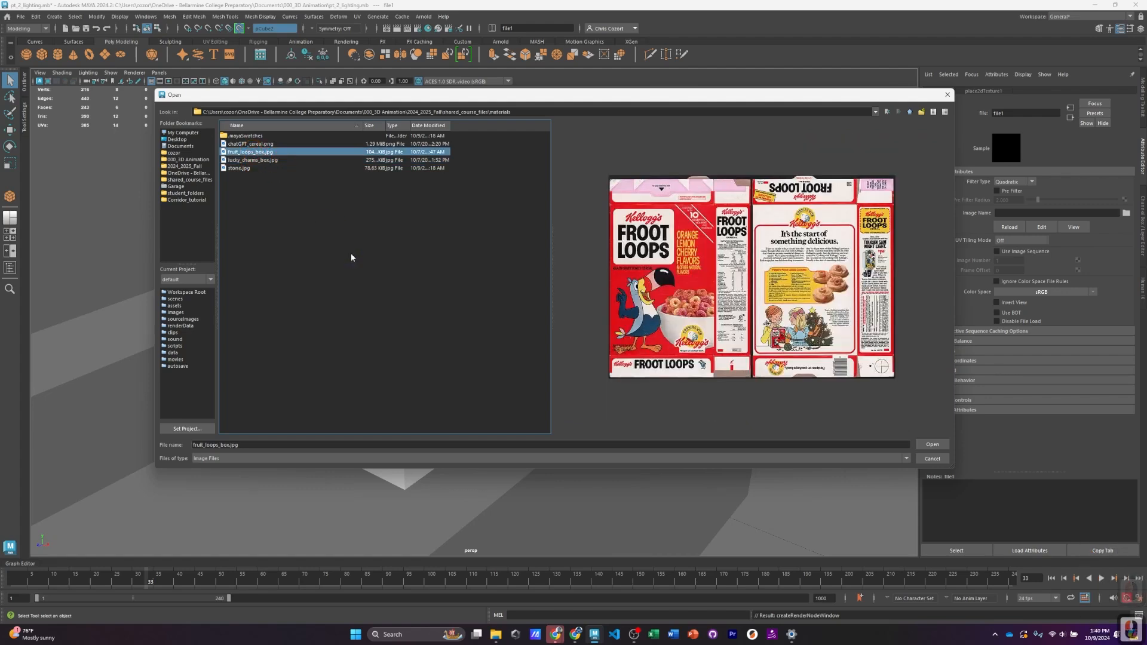
left_click(933, 445)
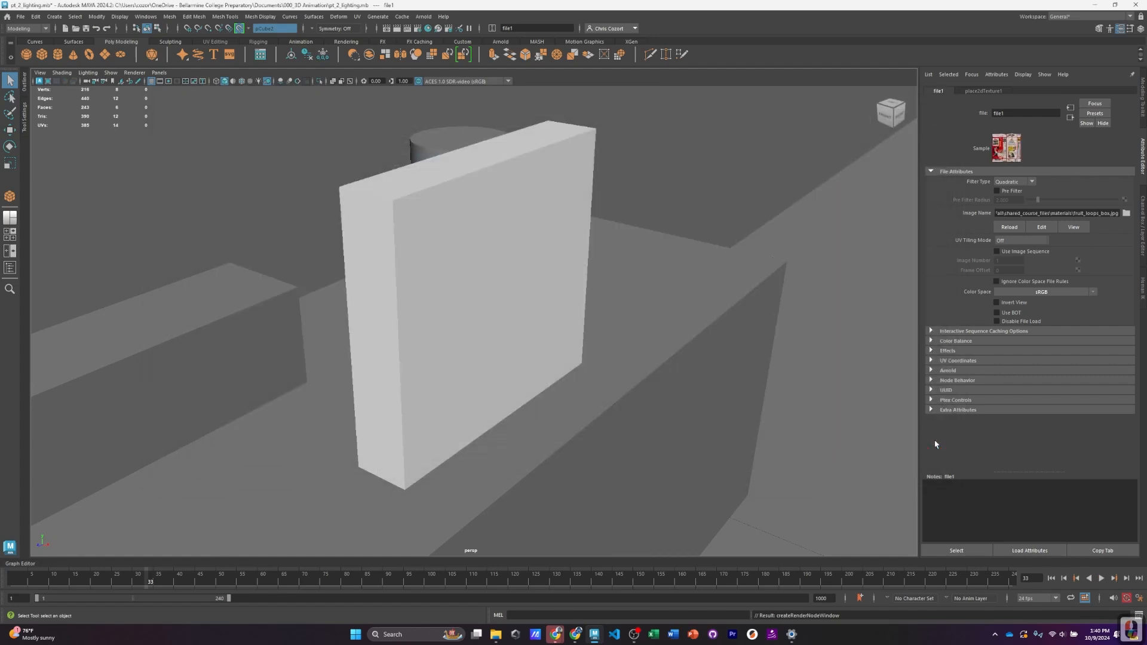
Step: Turn on textured display in the viewport so the cereal image shows on the box
left_click(268, 82)
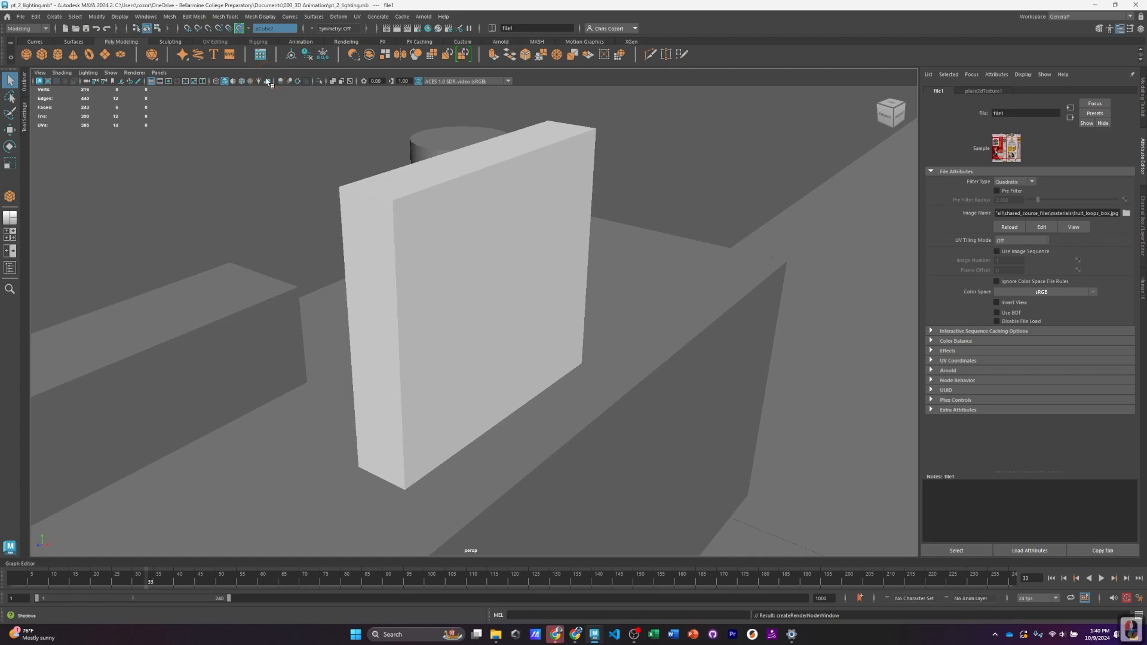
left_click(259, 82)
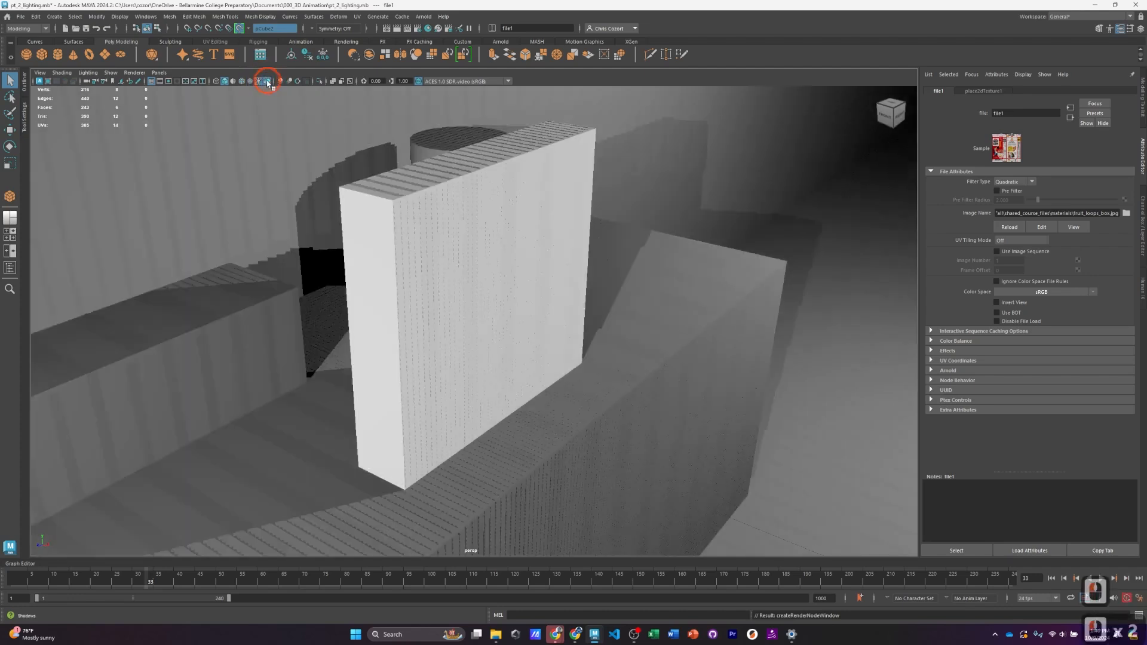
left_click(266, 82)
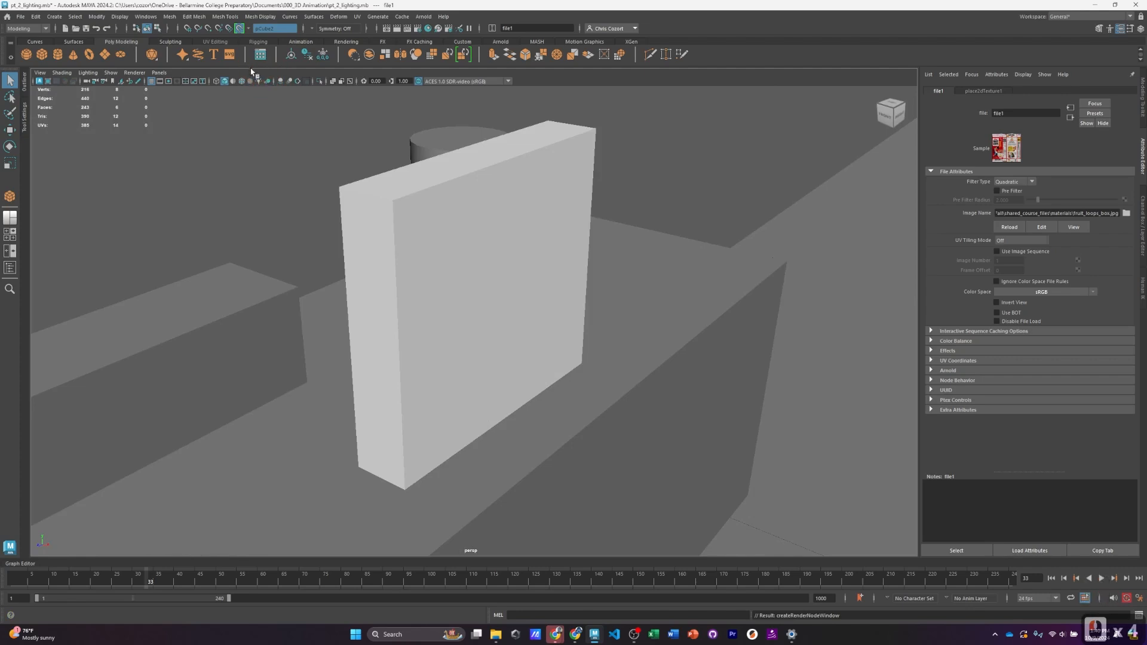
left_click(249, 82)
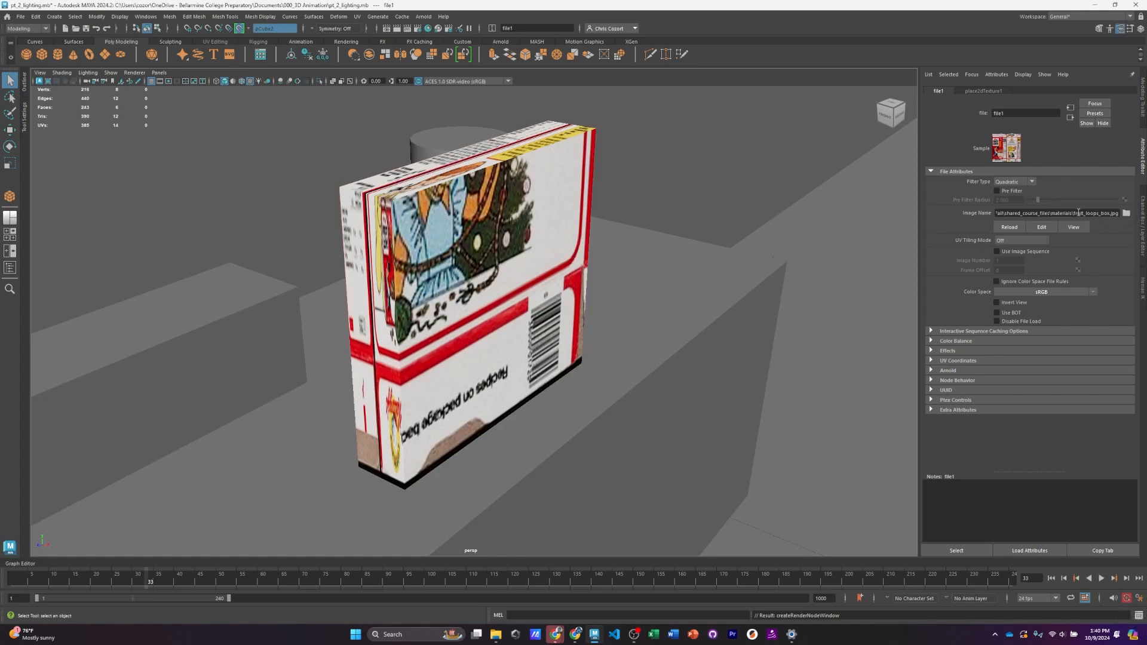
Step: Open the cereal box in the UV Editor, placed clear of the model, and dim the texture image behind the UVs
left_click(477, 231)
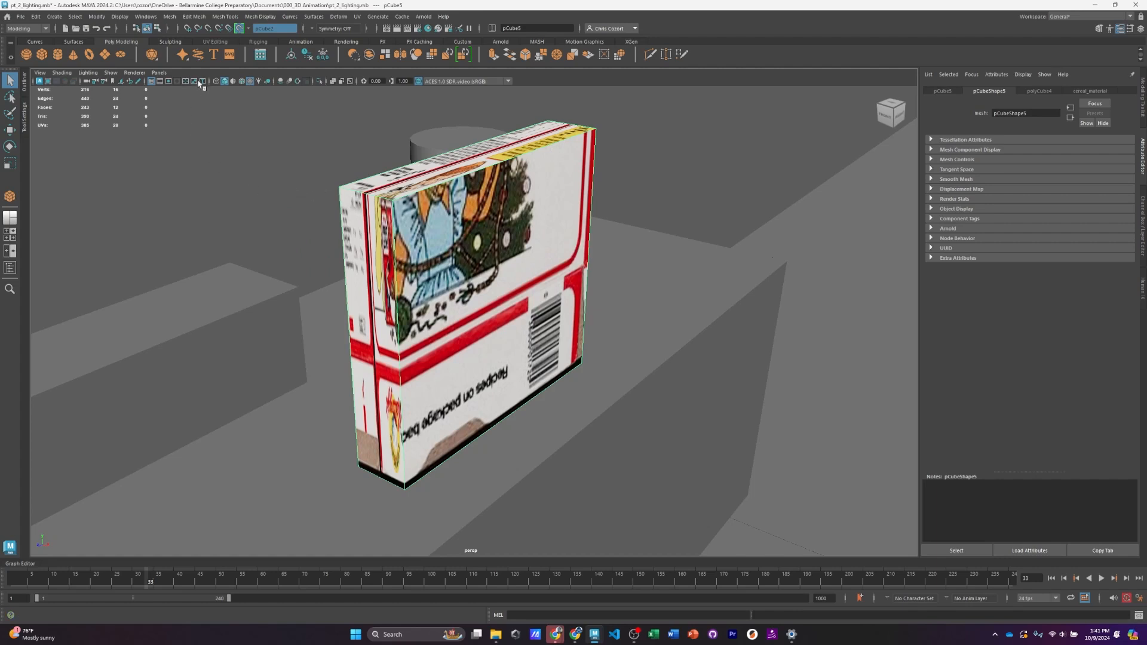
left_click(209, 42)
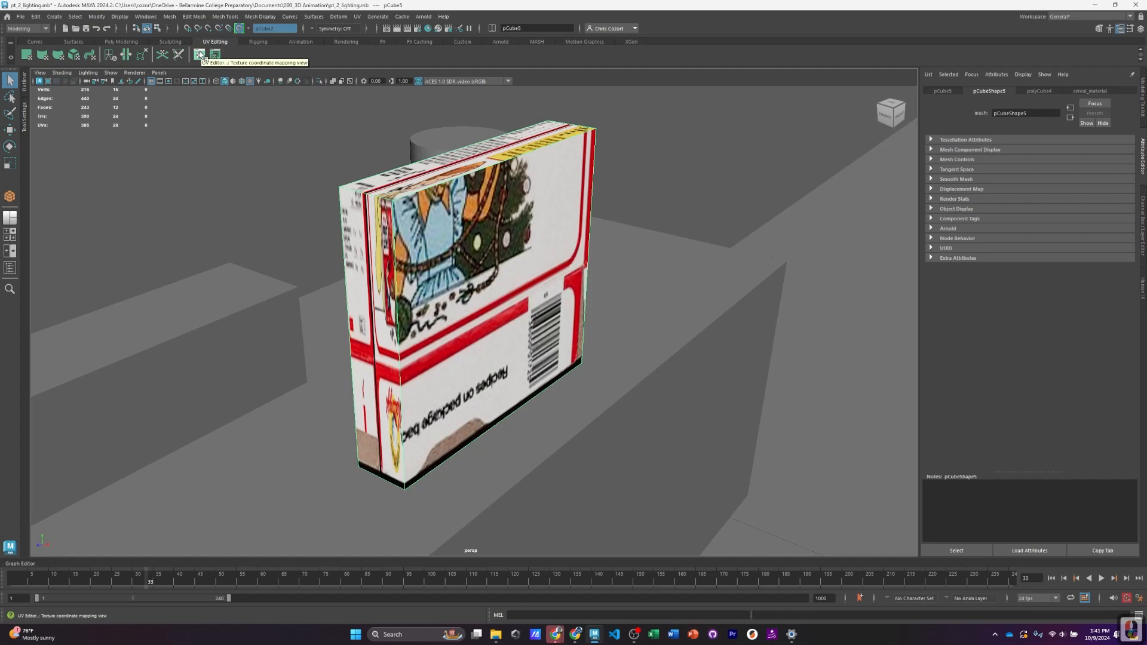
left_click(200, 57)
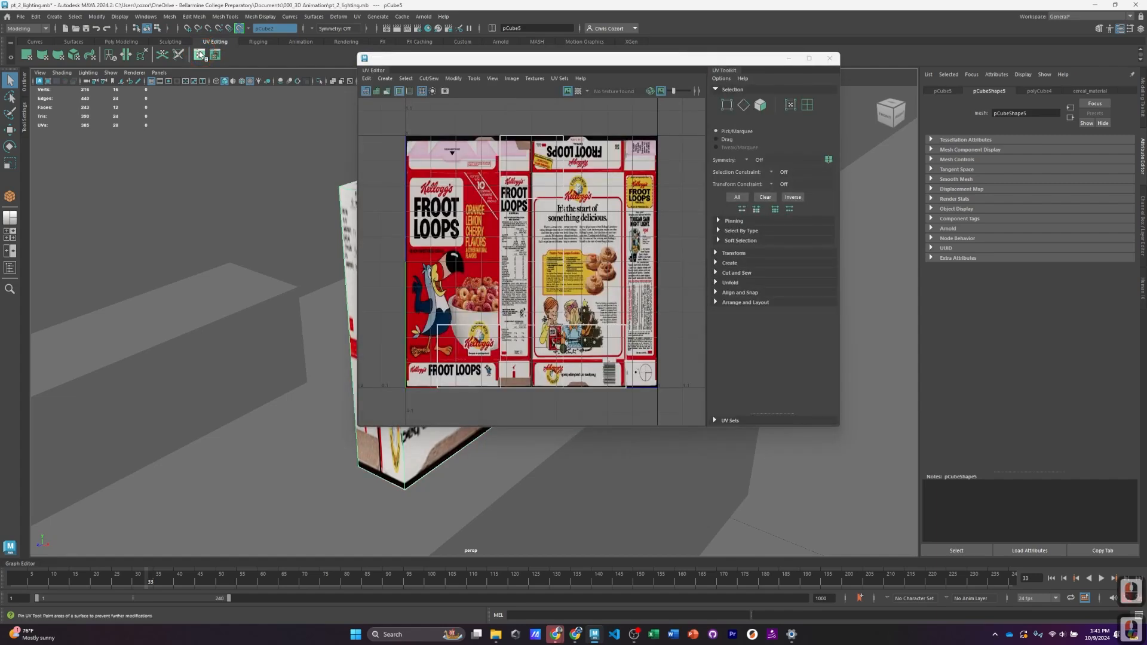
left_click_drag(593, 59, 811, 63)
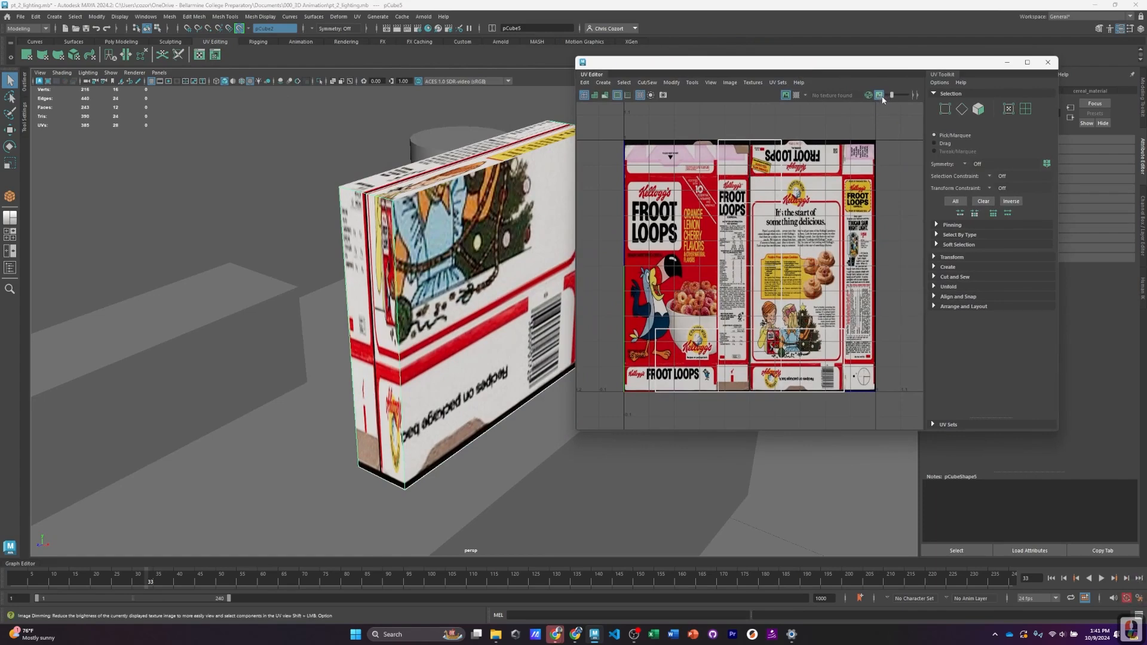
left_click_drag(892, 97, 895, 98)
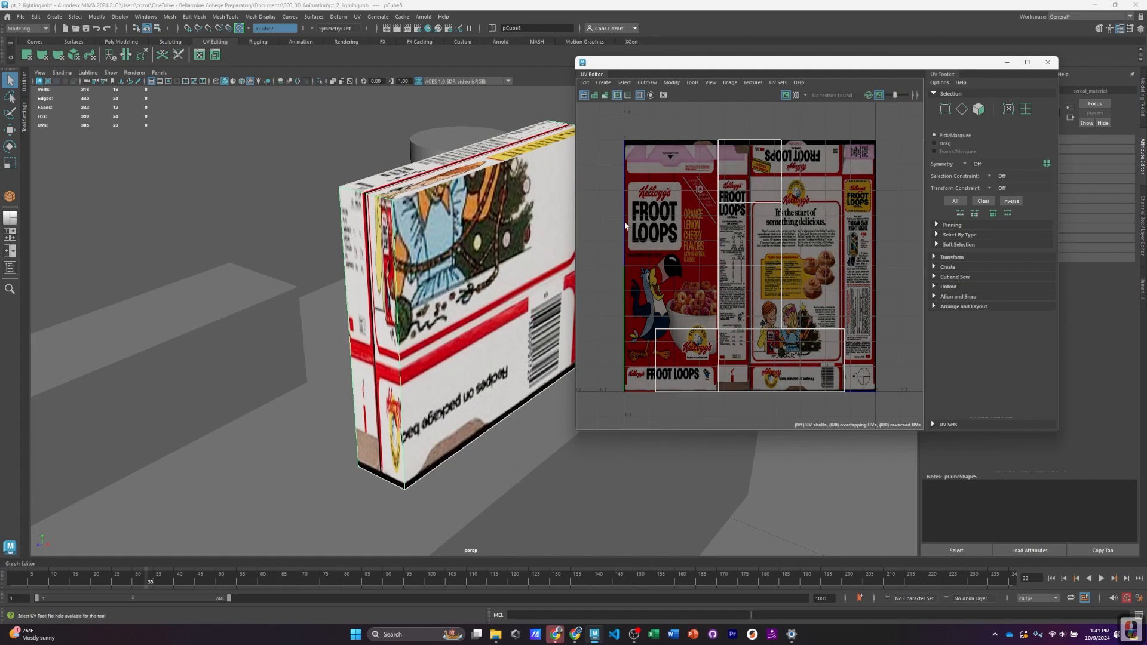
Step: Try rotating single faces of the box's default UV layout in the UV Editor, then undo the rotations
right_click_drag(762, 195, 756, 221)
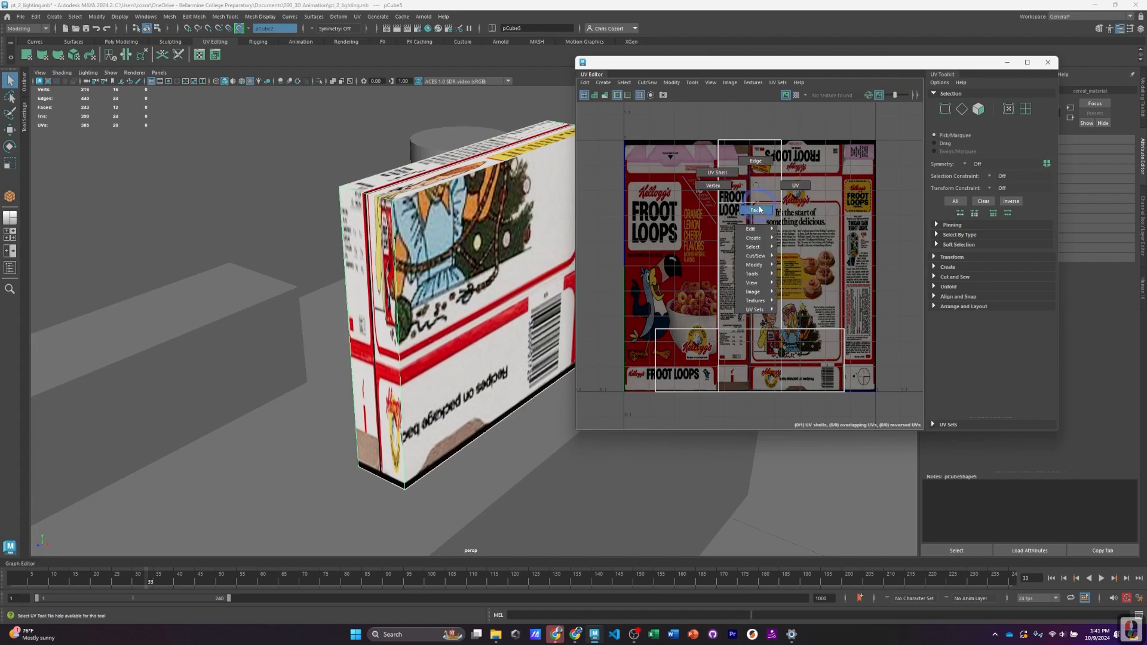
left_click(755, 177)
key("e")
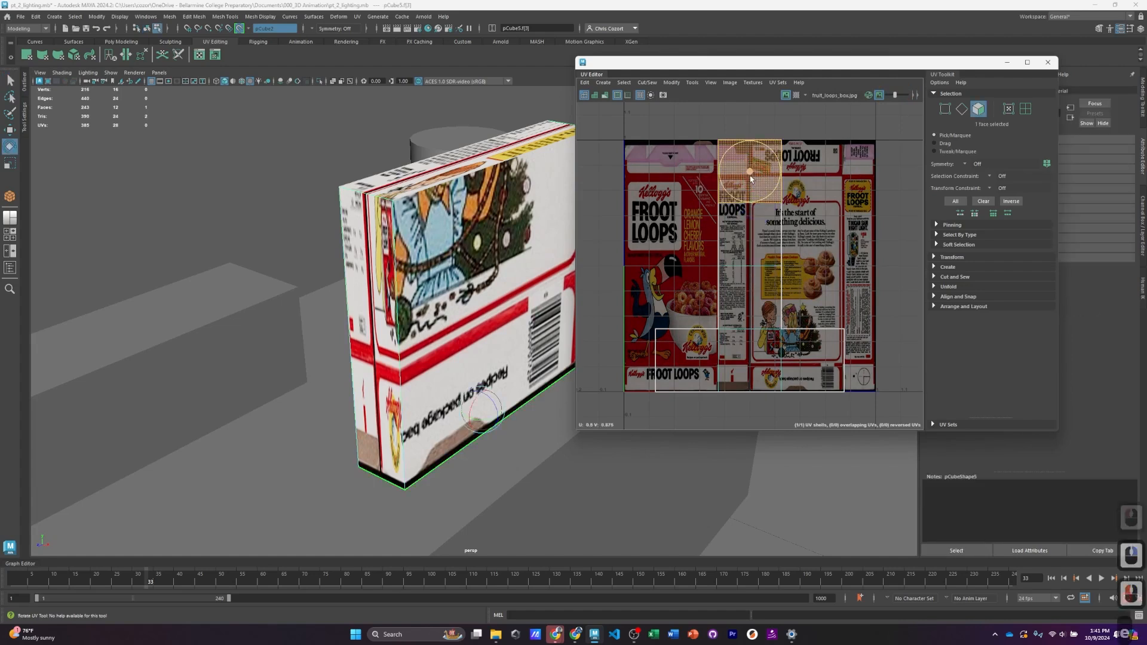
left_click_drag(755, 177, 769, 178)
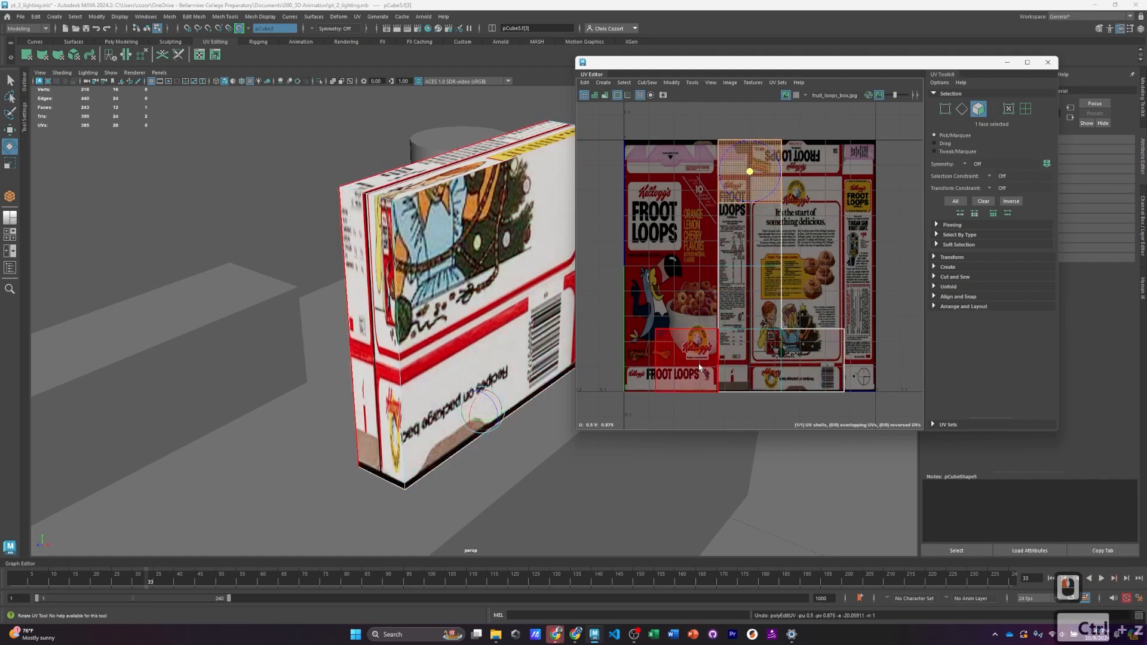
left_click(814, 359)
left_click_drag(838, 348, 848, 358)
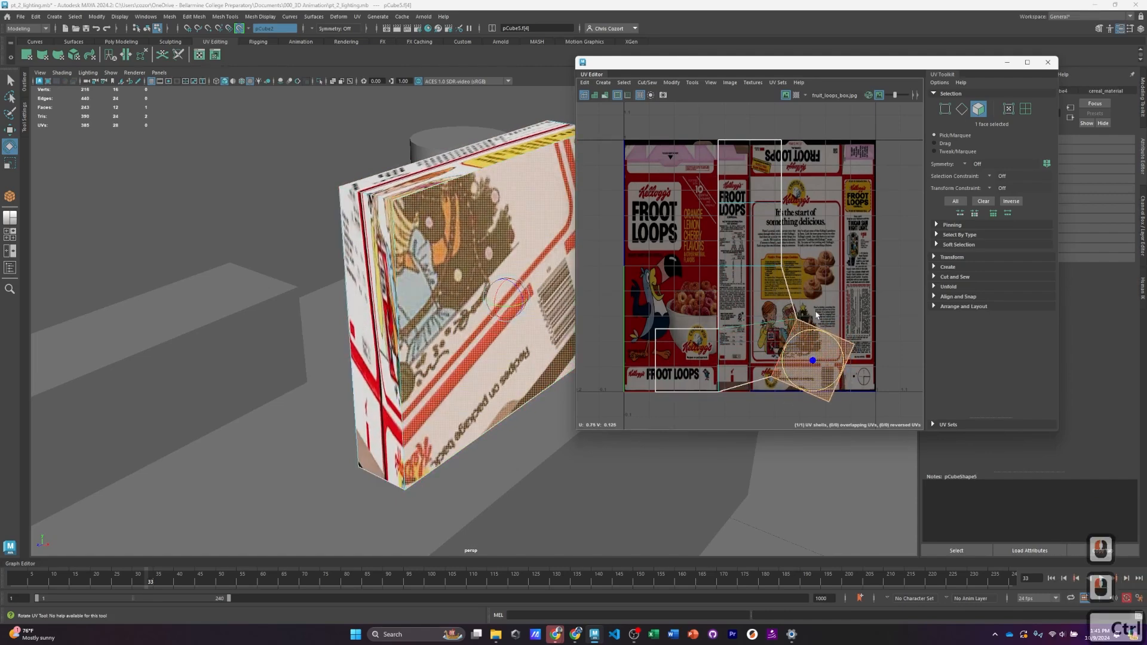
key("ctrl+z")
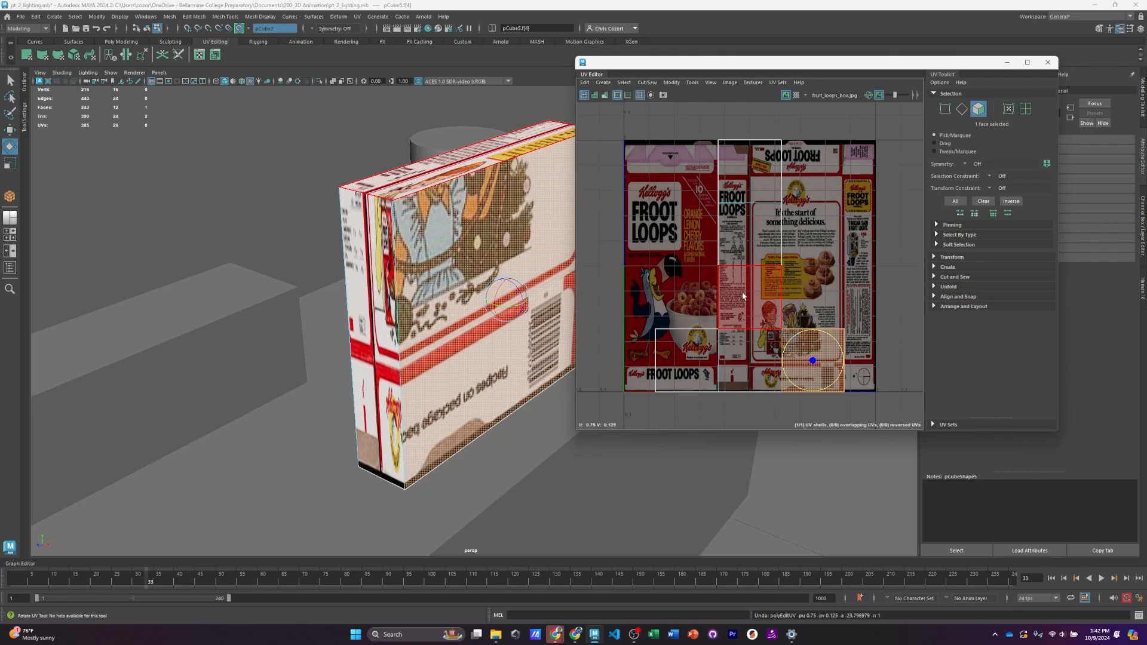
Step: Return to whole-object selection on the box and try planar, cylindrical and spherical UV mapping on it in turn
right_click_drag(442, 236, 443, 225)
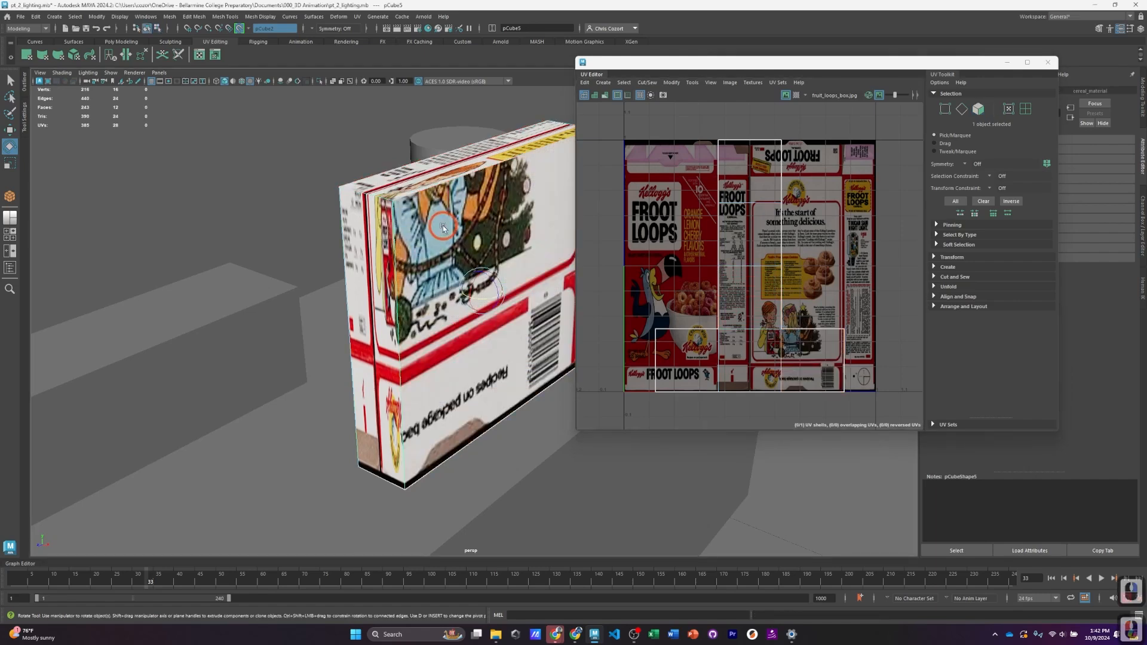
left_click_drag(687, 64, 734, 58)
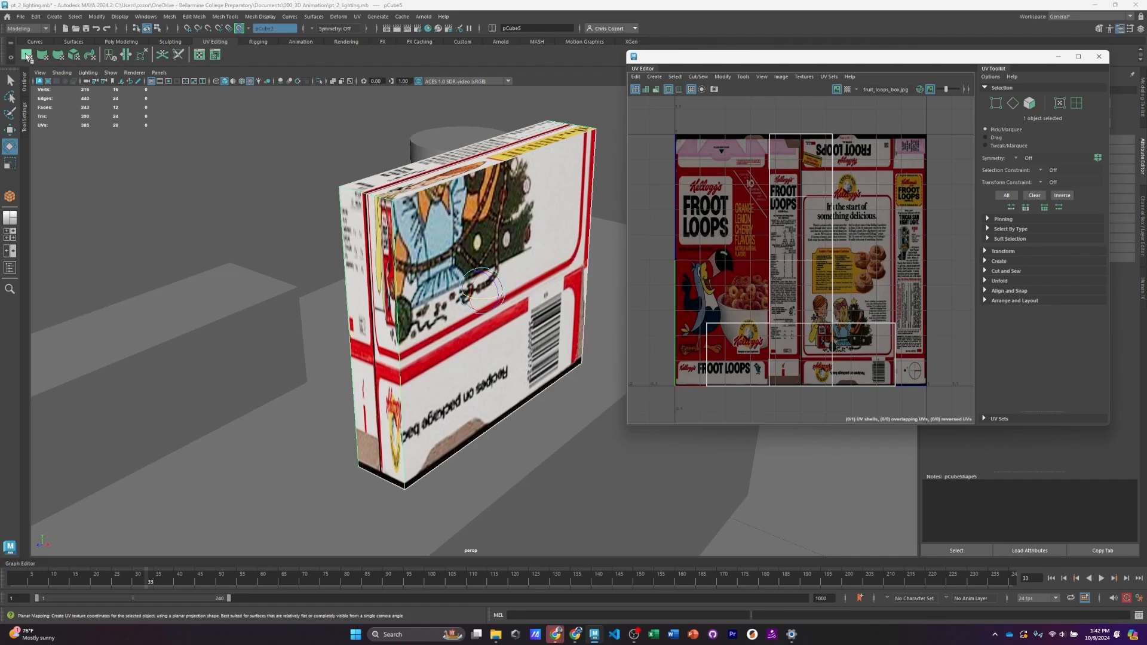
left_click(27, 55)
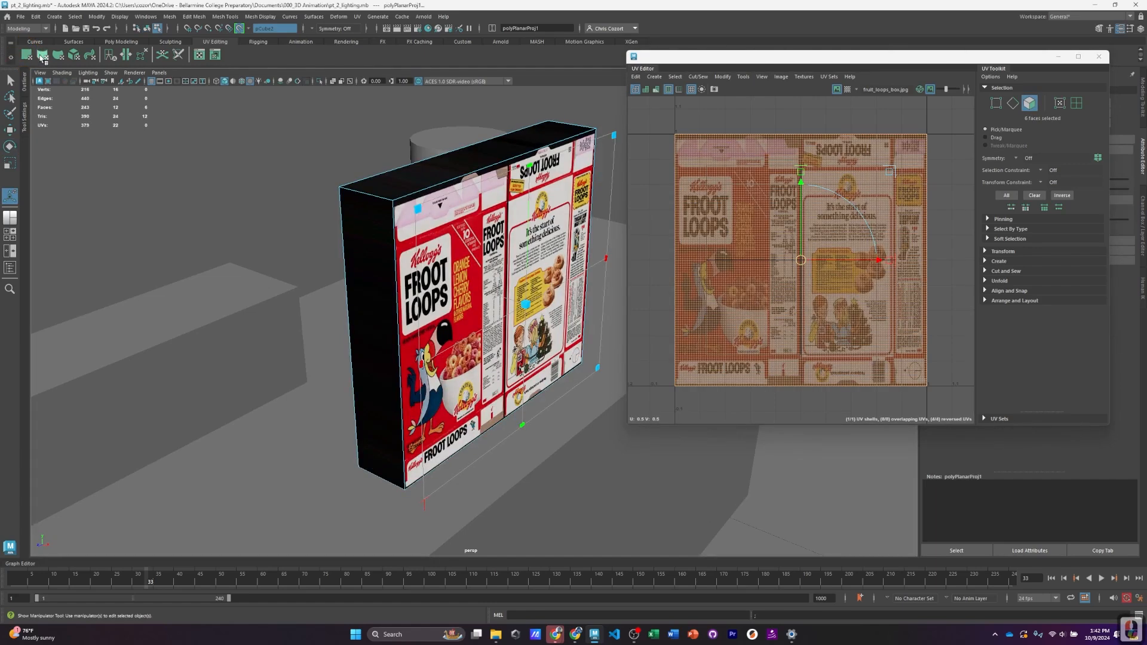
left_click(43, 56)
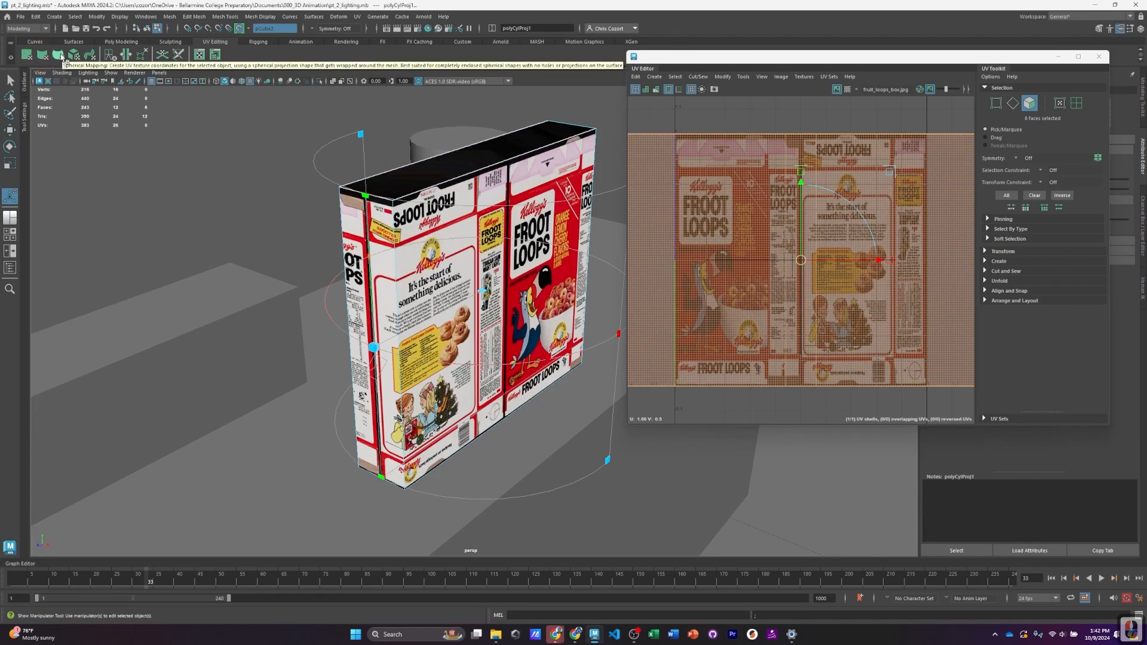
left_click(61, 56)
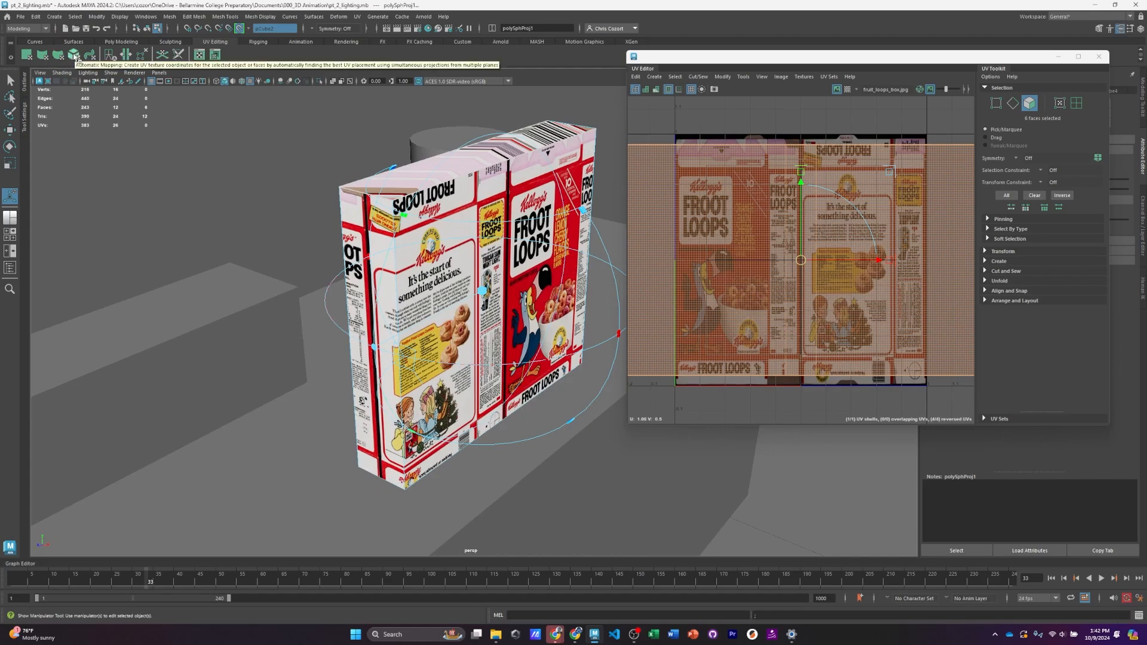
Step: Apply Automatic UV mapping to the cereal box and clear the face selection
left_click(74, 56)
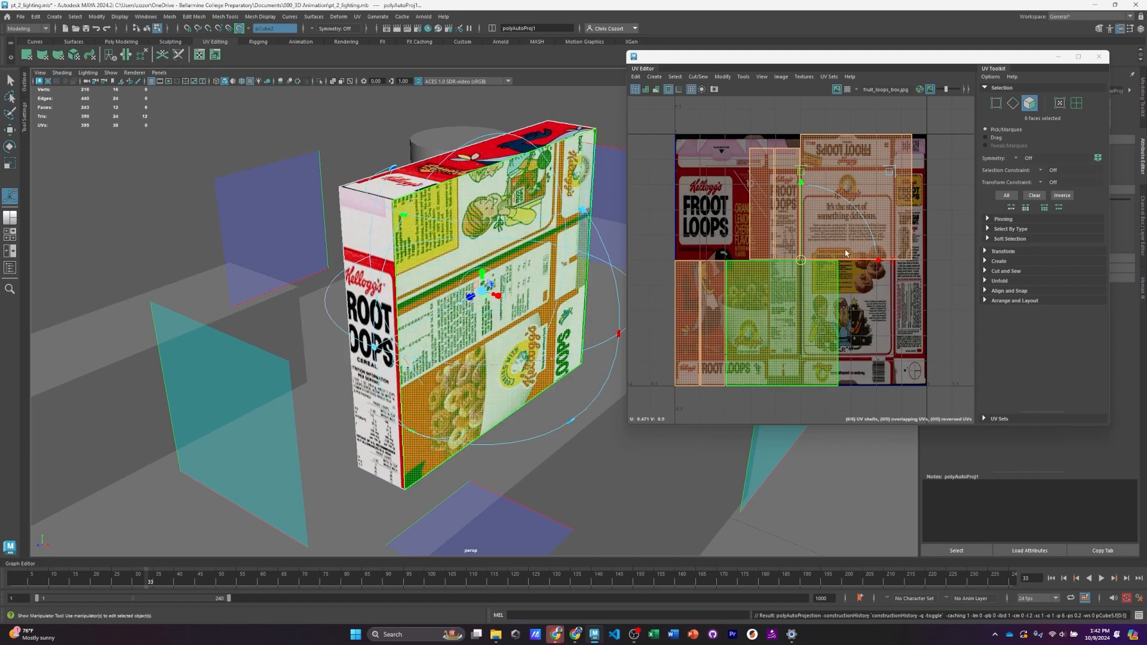
left_click(871, 328)
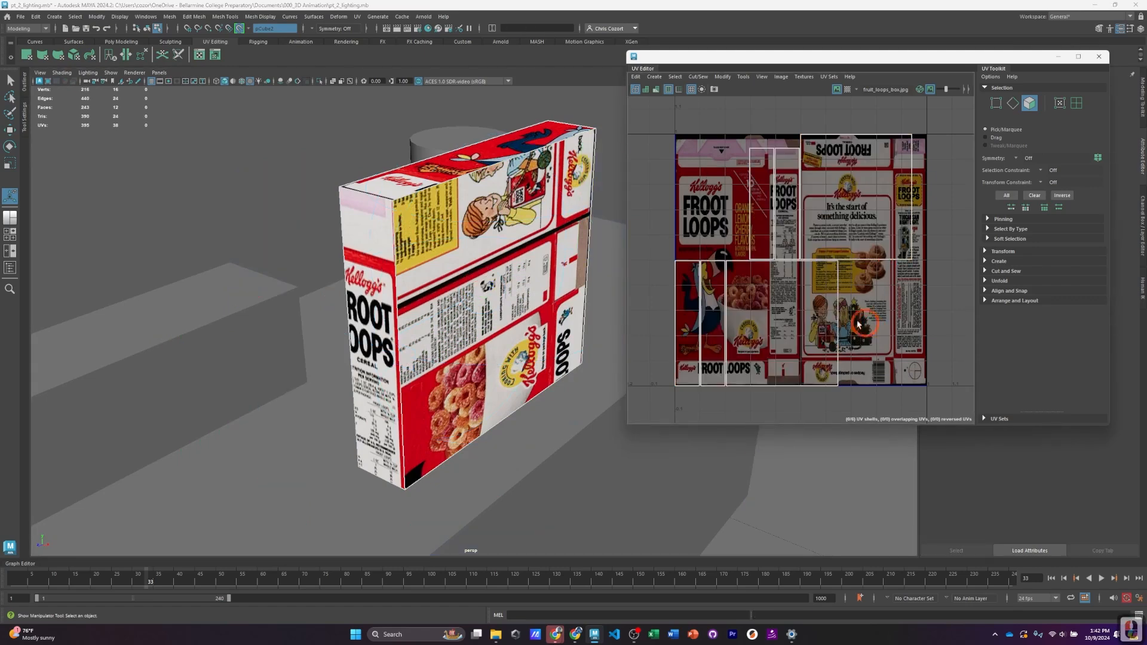
Step: Move the UV shell of the box's large visible face onto the red FROOT LOOPS front artwork
left_click(783, 311)
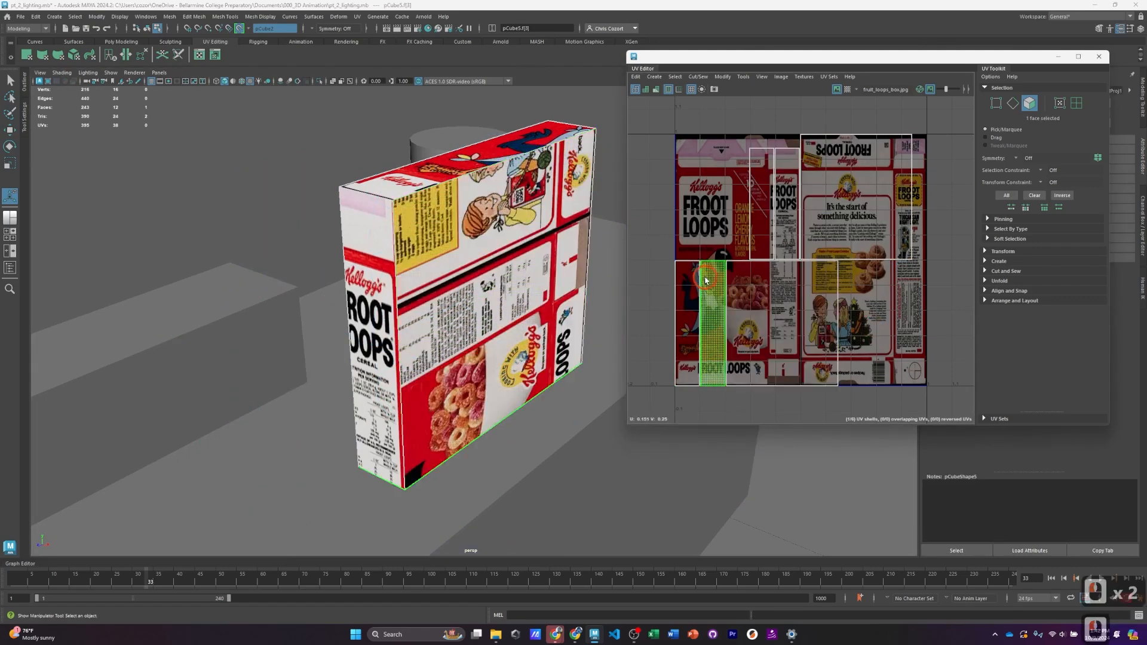
left_click(797, 311)
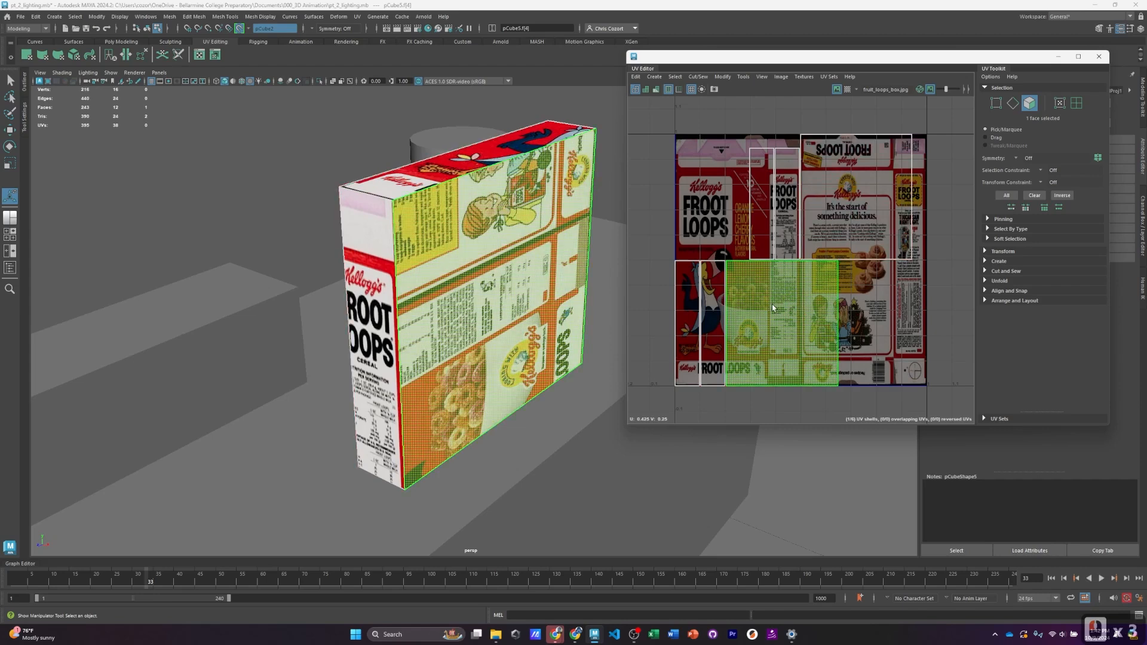
left_click(775, 320)
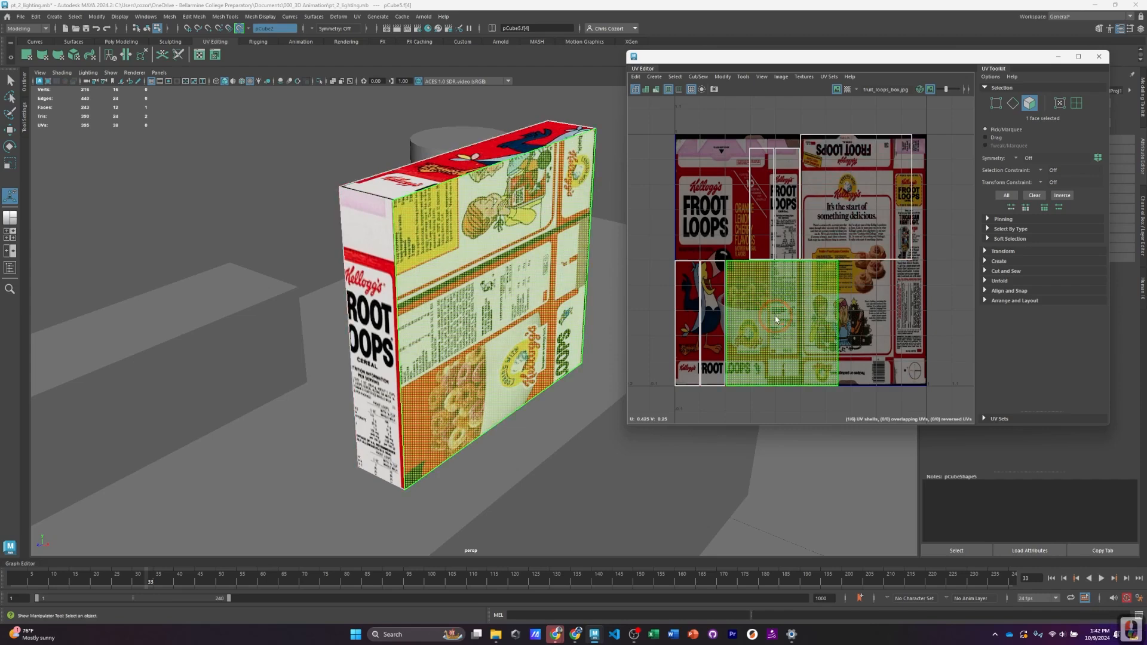
key("w")
key("e")
key("r")
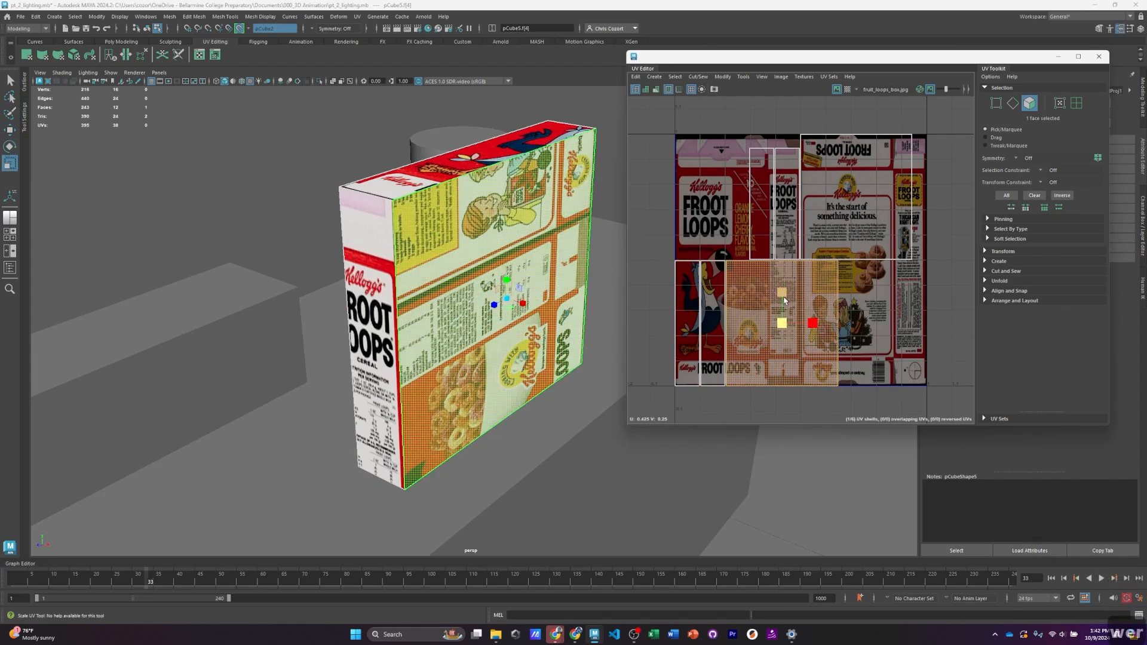
key("w")
left_click_drag(785, 324, 727, 257)
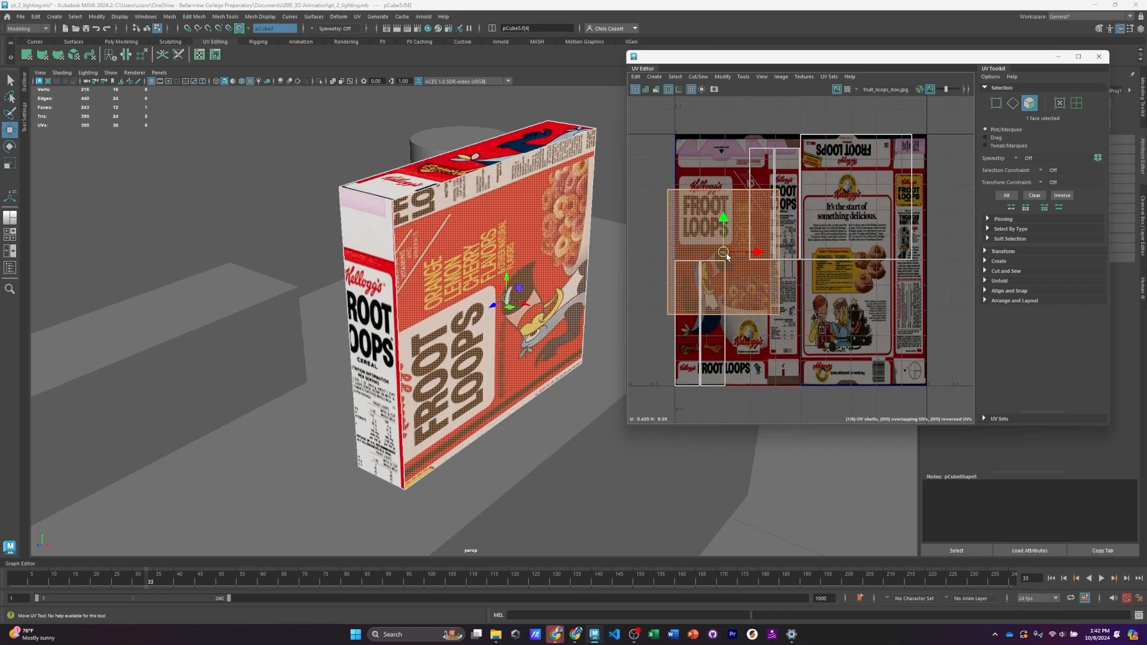
Step: Move the two narrow UV shells at the texture's lower-left corner together across to the lower middle of the texture
left_click_drag(663, 366, 777, 398)
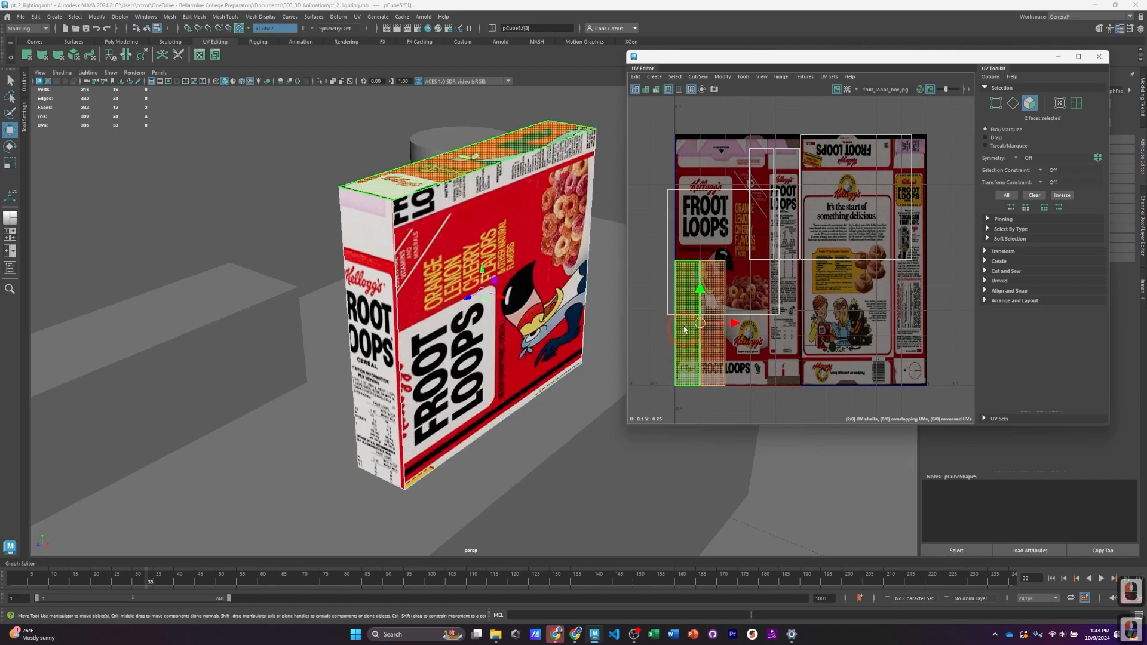
left_click_drag(702, 327, 816, 330)
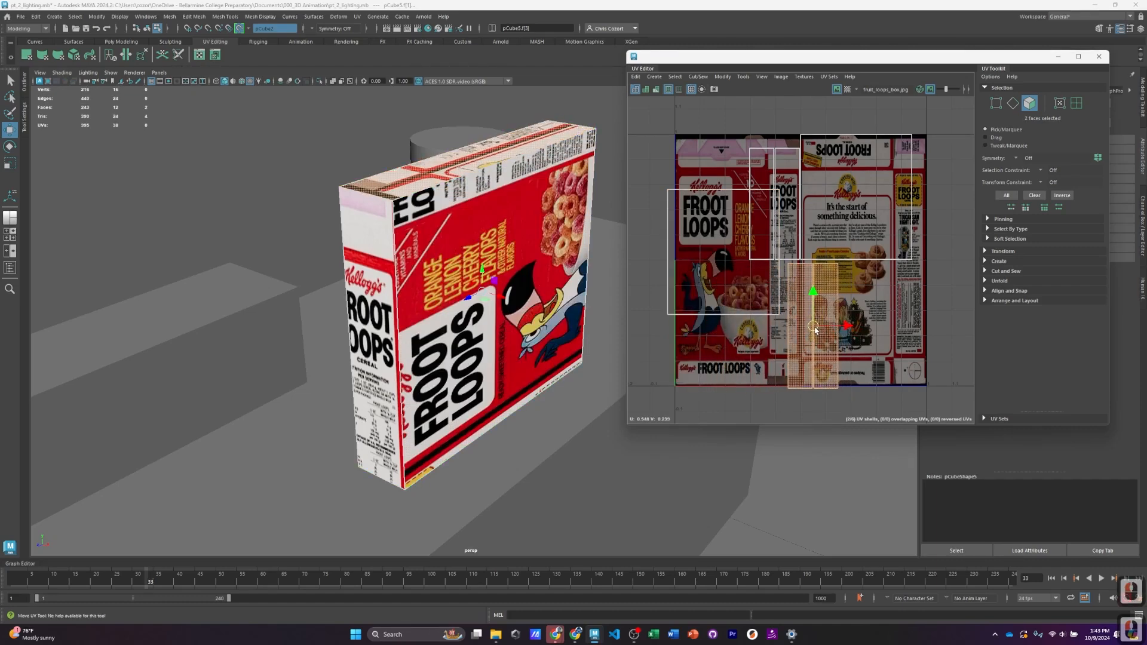
Step: Shift the two narrow UV shells slightly right with soft selection and an adjusted falloff radius, then turn soft selection off
key("b")
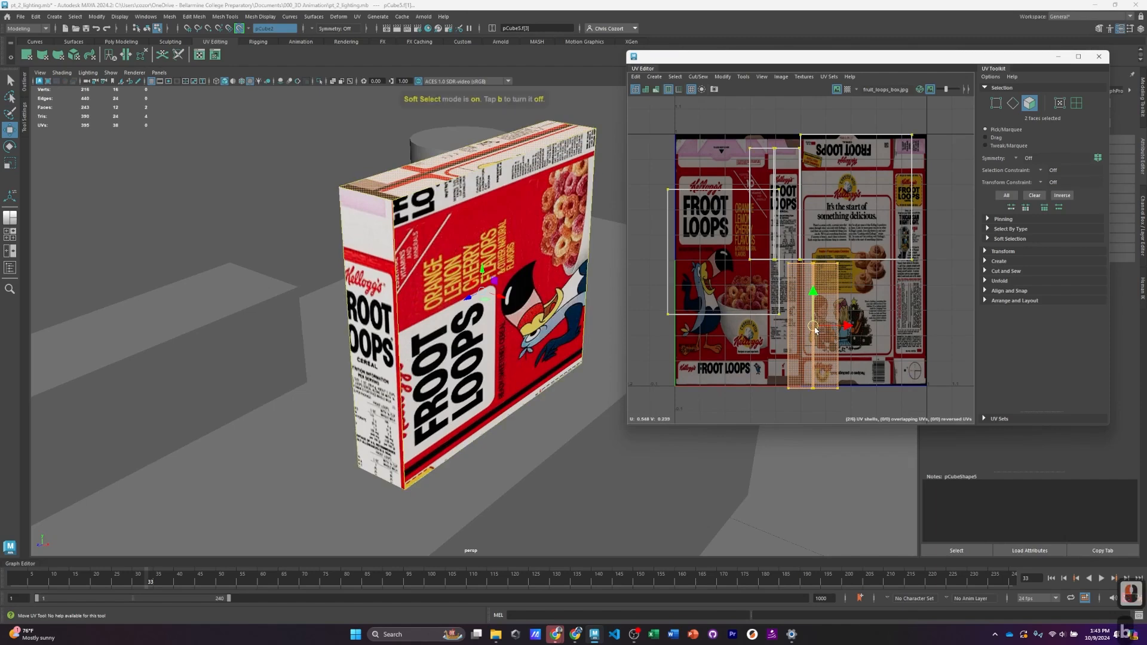
key("b")
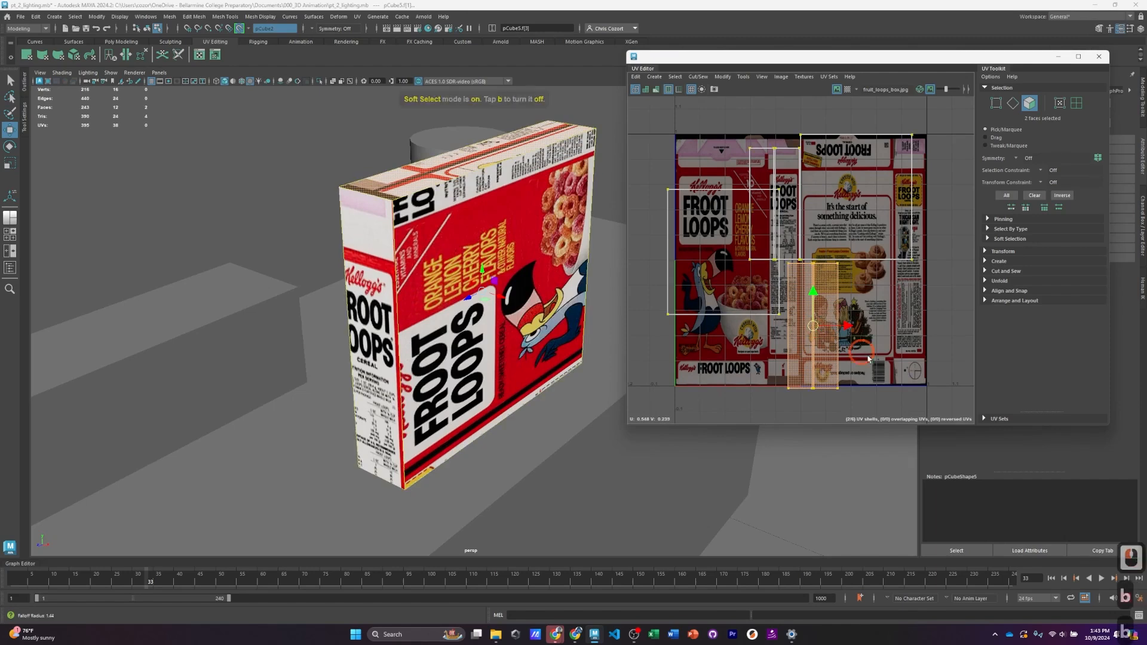
left_click_drag(940, 397, 704, 314)
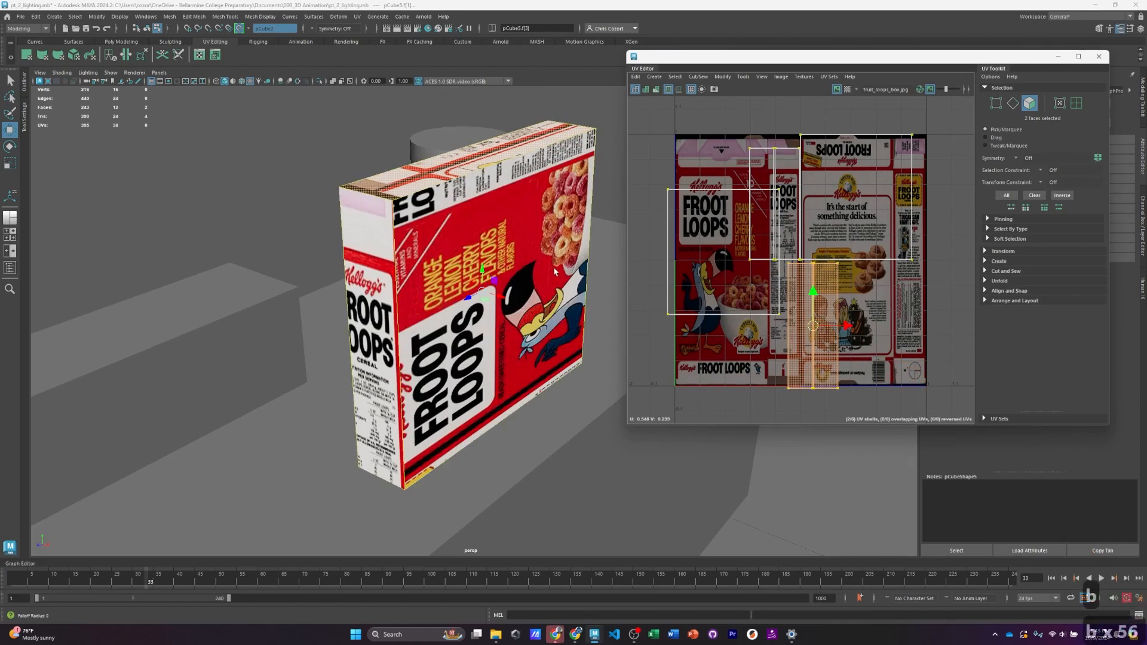
left_click_drag(536, 264, 534, 263)
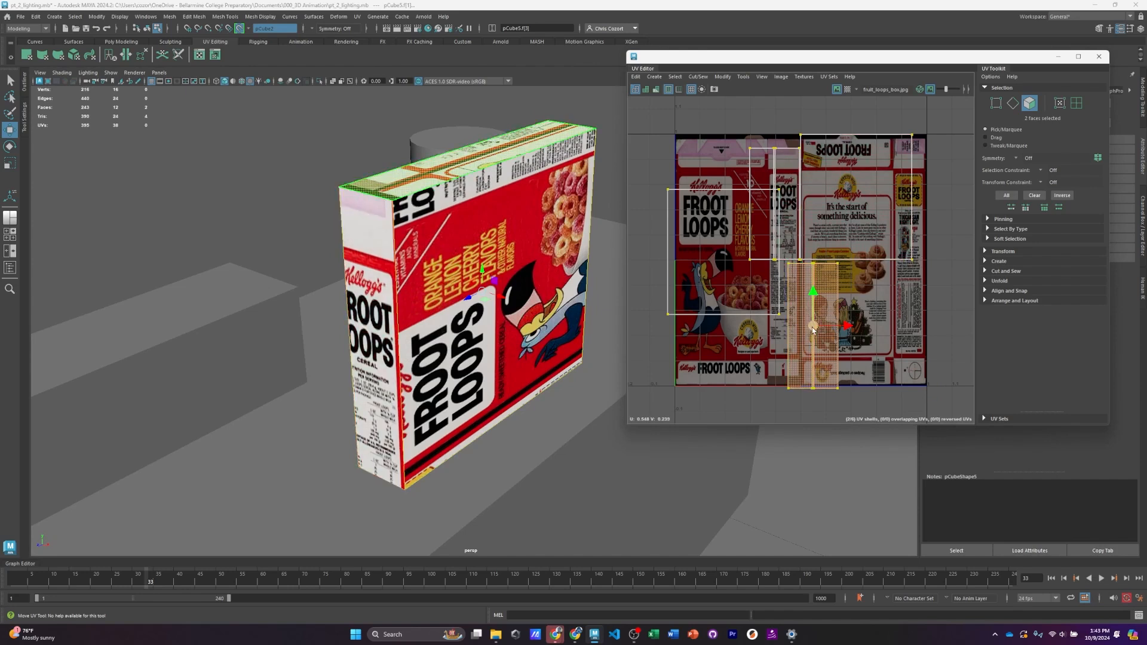
left_click_drag(813, 329, 824, 328)
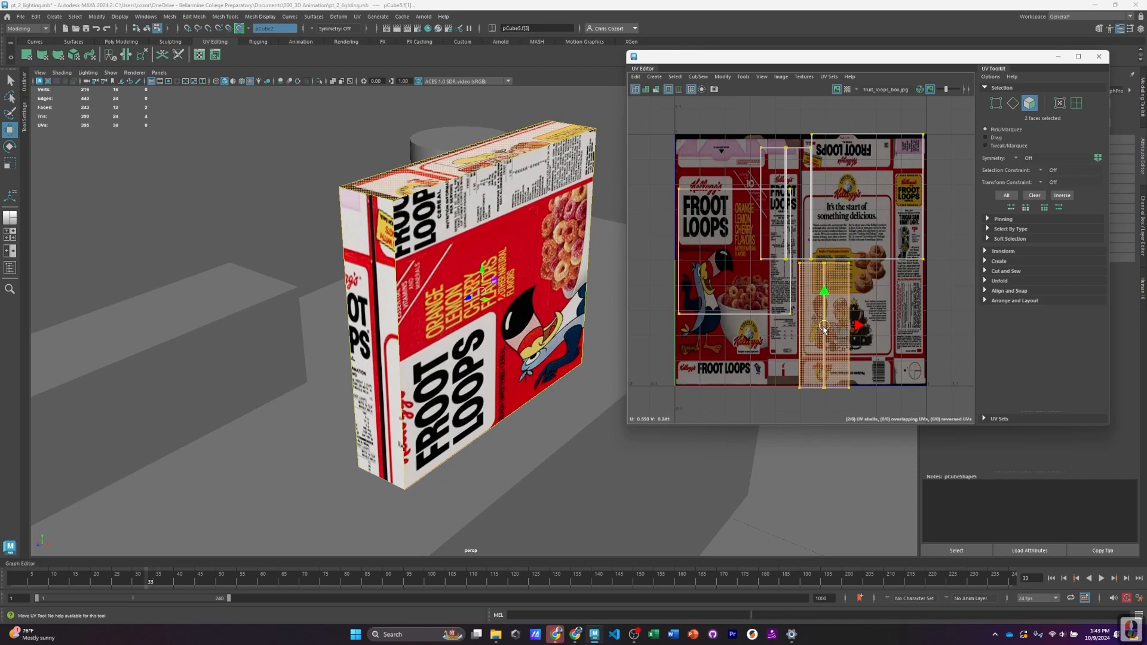
key("b")
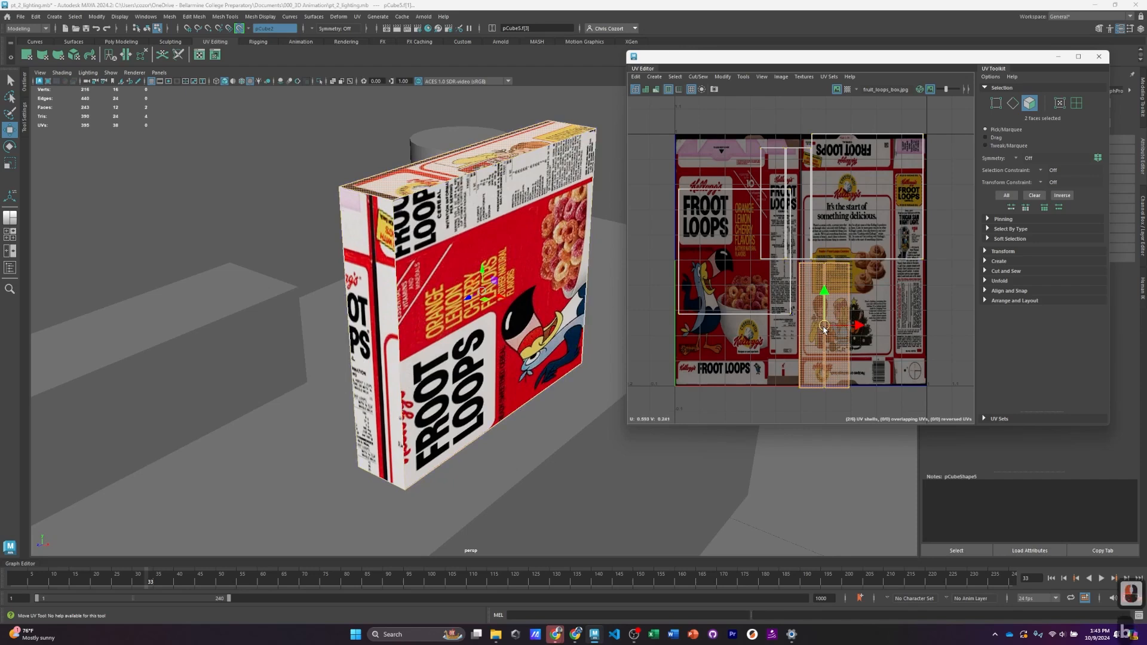
Step: Try moving a single vertex of the box's UV layout, then undo the move
mouse_move(816, 274)
right_mouse_down()
mouse_move(789, 263)
mouse_move(810, 256)
mouse_move(802, 280)
right_mouse_up()
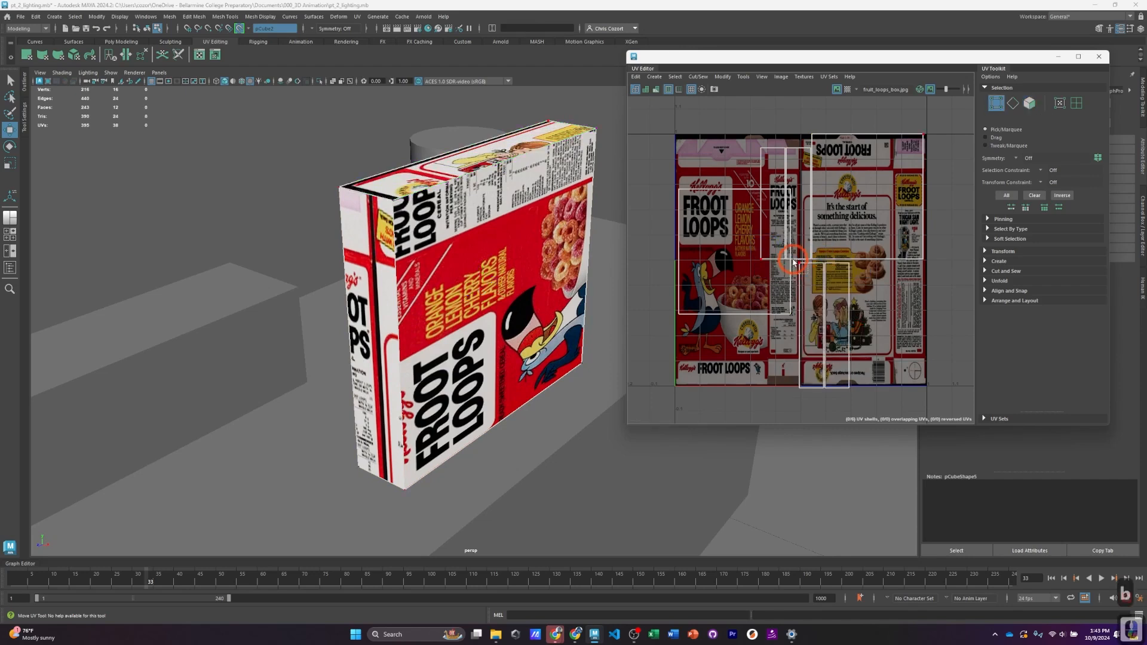
left_click(801, 264)
key("w")
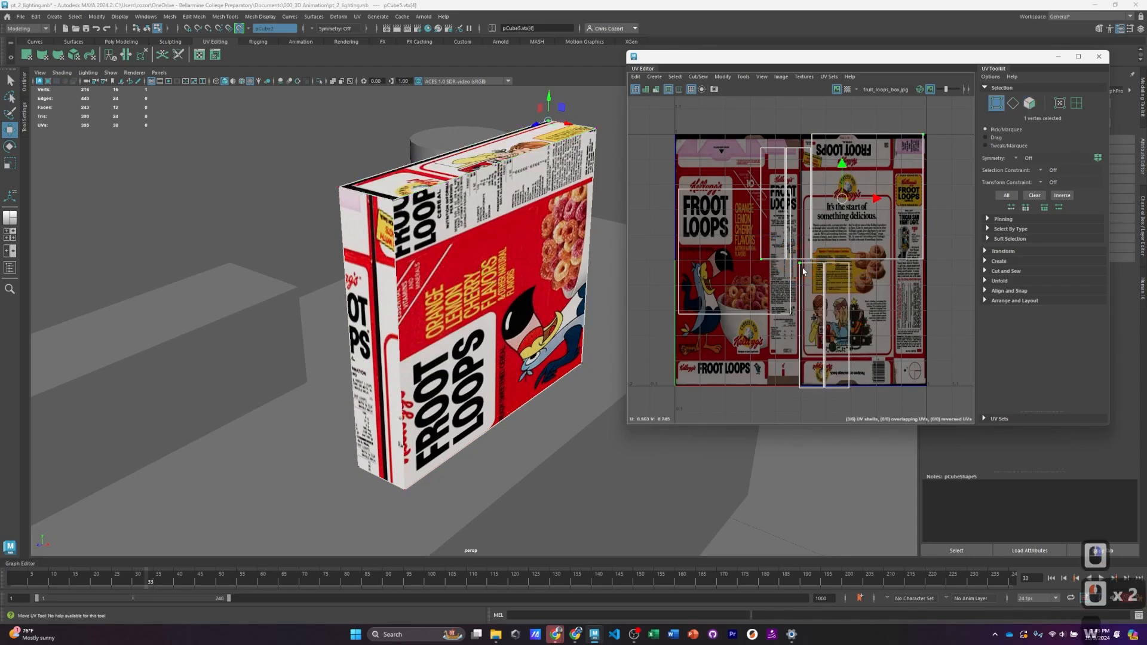
left_click_drag(853, 197, 837, 213)
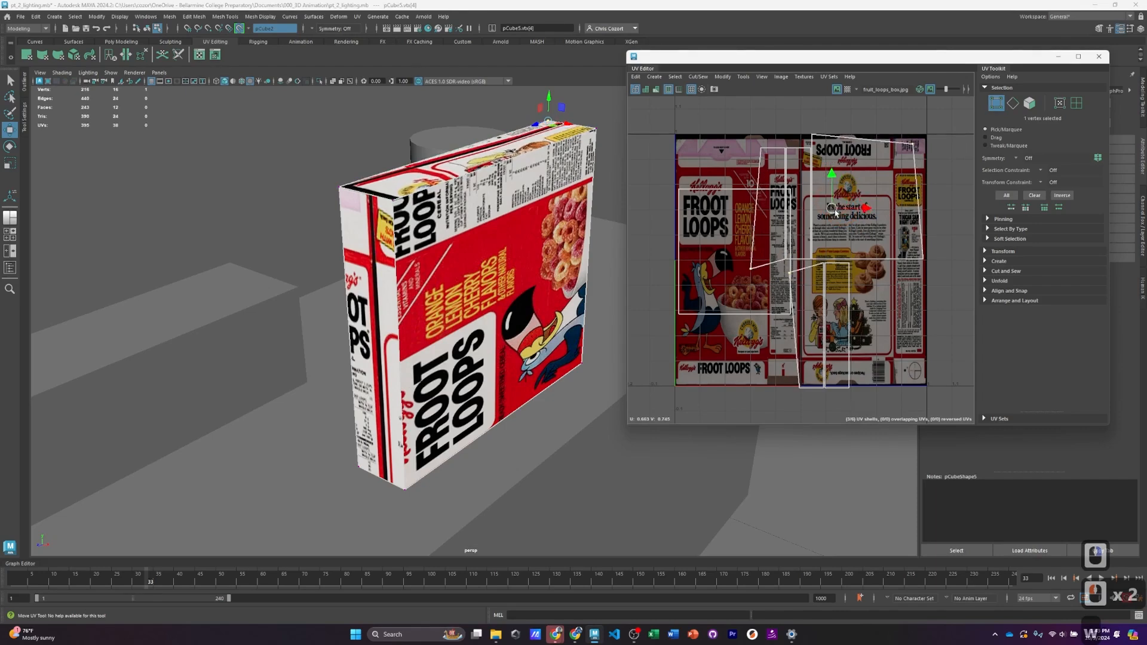
key("ctrl+z")
Step: Move the large face's UV shell down over the toucan and cereal bowl artwork
right_click_drag(734, 268, 735, 293)
left_click(732, 287)
left_click_drag(739, 253, 741, 307)
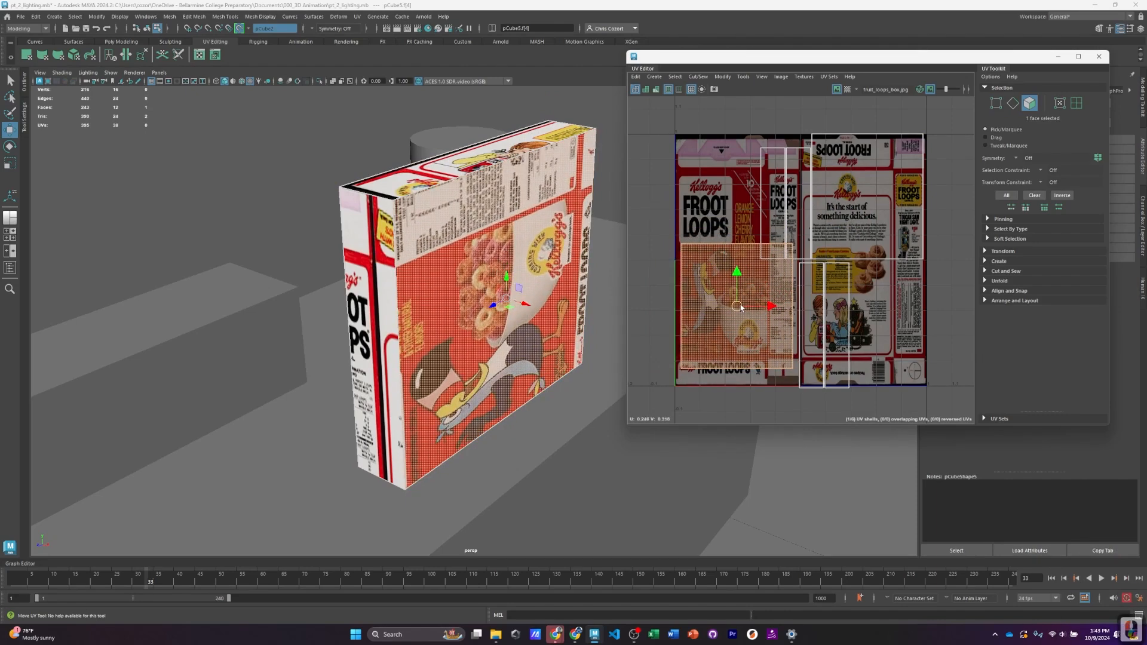
Step: Try moving one UV edge of the layout near the front artwork, then undo the move
right_click_drag(755, 279, 757, 254)
left_click(750, 209)
left_click_drag(750, 208, 741, 243)
key("ctrl+z")
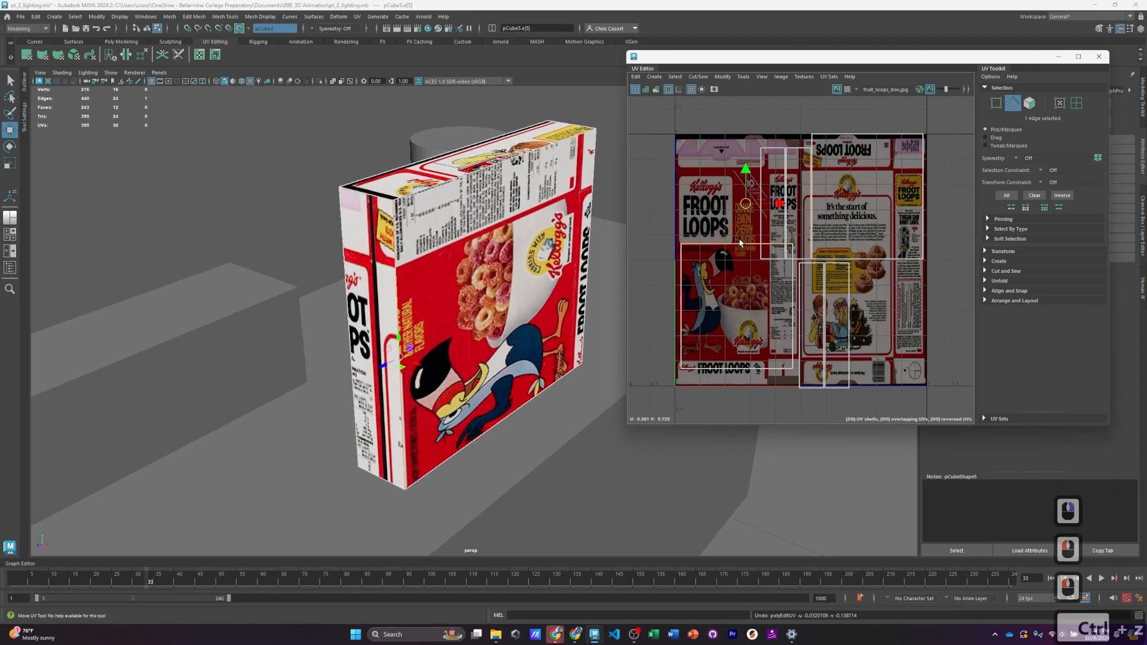
Step: Switch to UV shell selection and move the two narrow shells over the lower back-panel artwork out to the right of the texture
right_click_drag(736, 275, 687, 276)
left_click(736, 300)
left_click(774, 221)
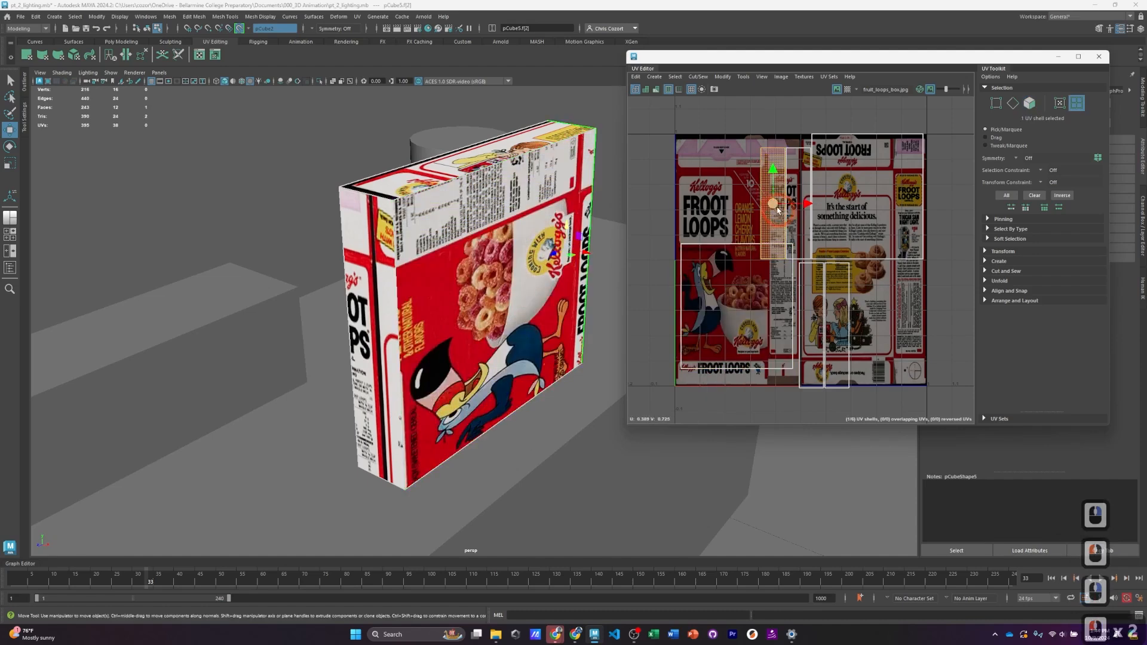
left_click_drag(773, 204, 768, 181)
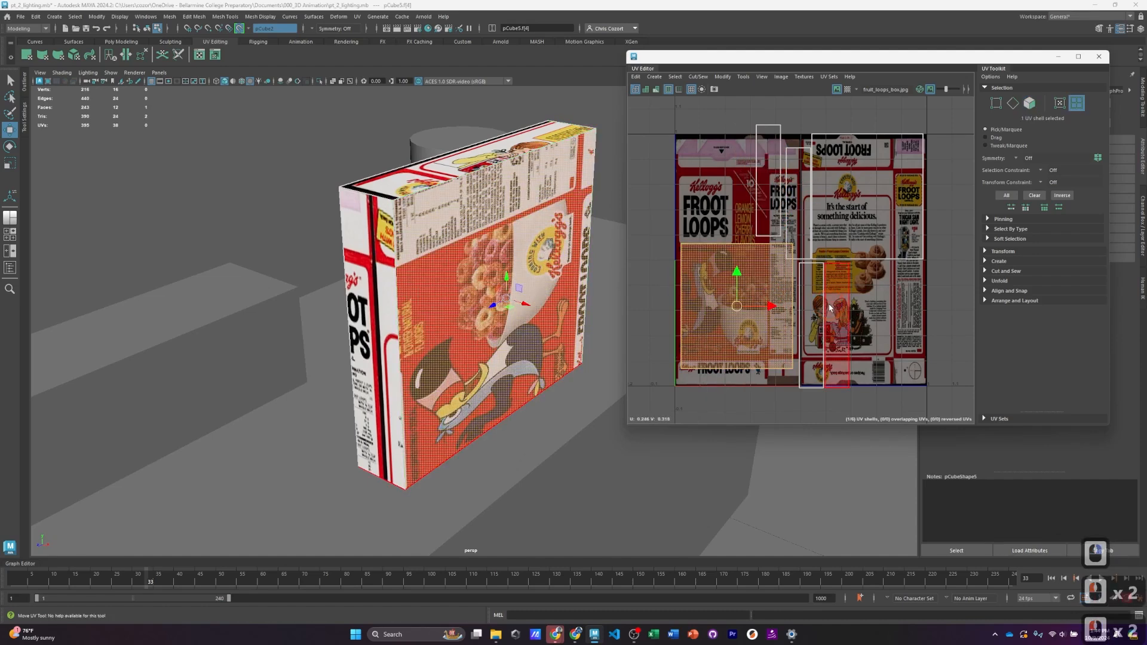
left_click(837, 323)
left_click_drag(837, 322, 881, 327)
left_click(812, 326)
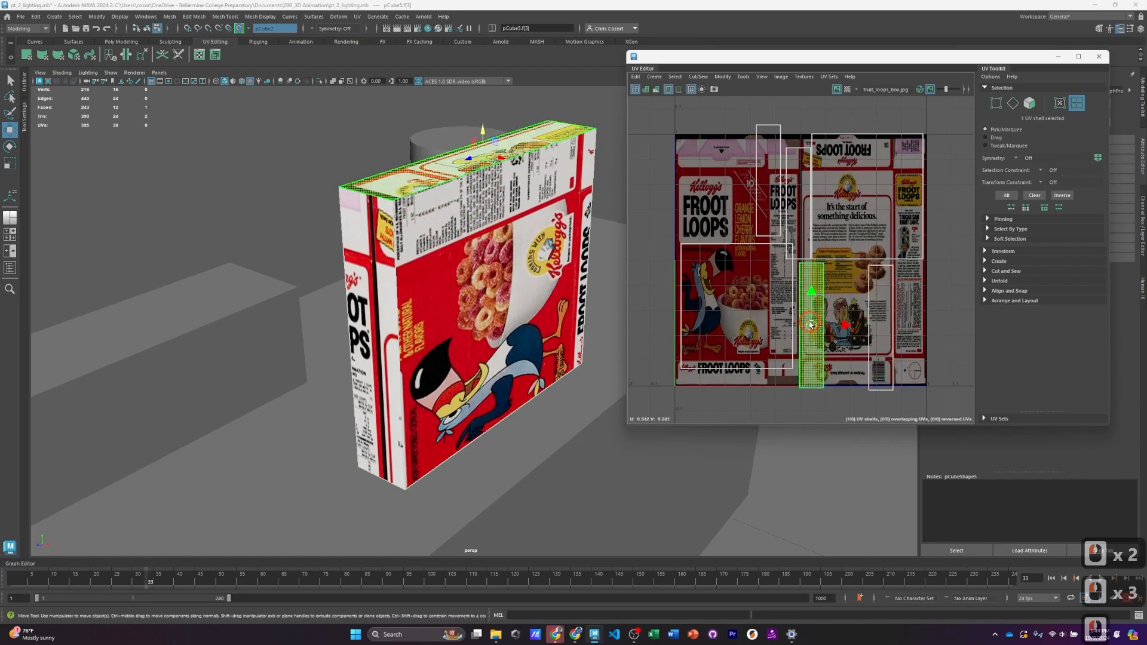
left_click_drag(811, 326, 967, 317)
left_click(881, 323)
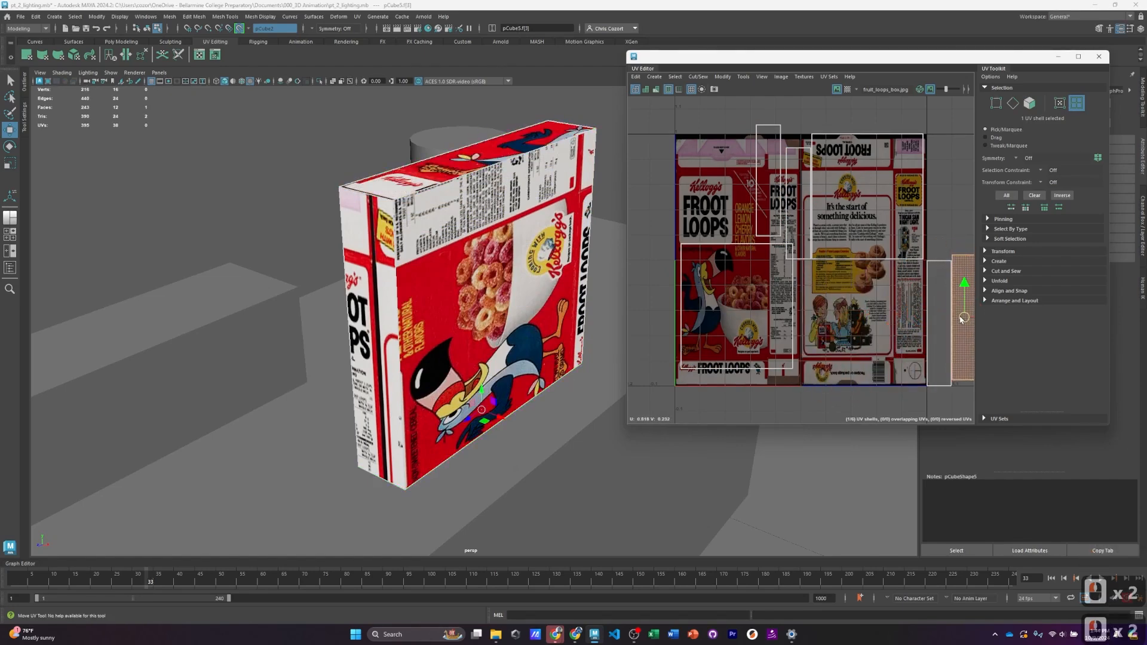
Step: Move the two remaining narrow UV shells off the texture, one to its left and one to its right
left_click(764, 208)
left_click_drag(764, 208, 649, 219)
left_click(801, 203)
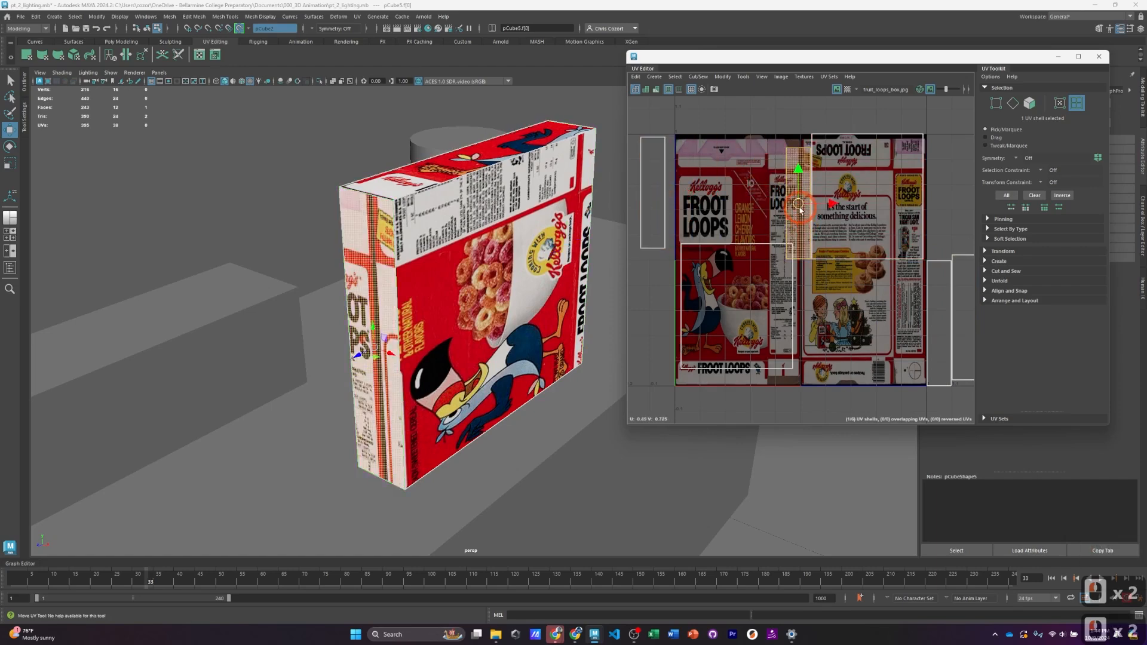
left_click_drag(801, 203, 958, 181)
Step: Move the front face's UV shell up over the front artwork and rotate it a quarter turn so the lettering reads upright
left_click(739, 319)
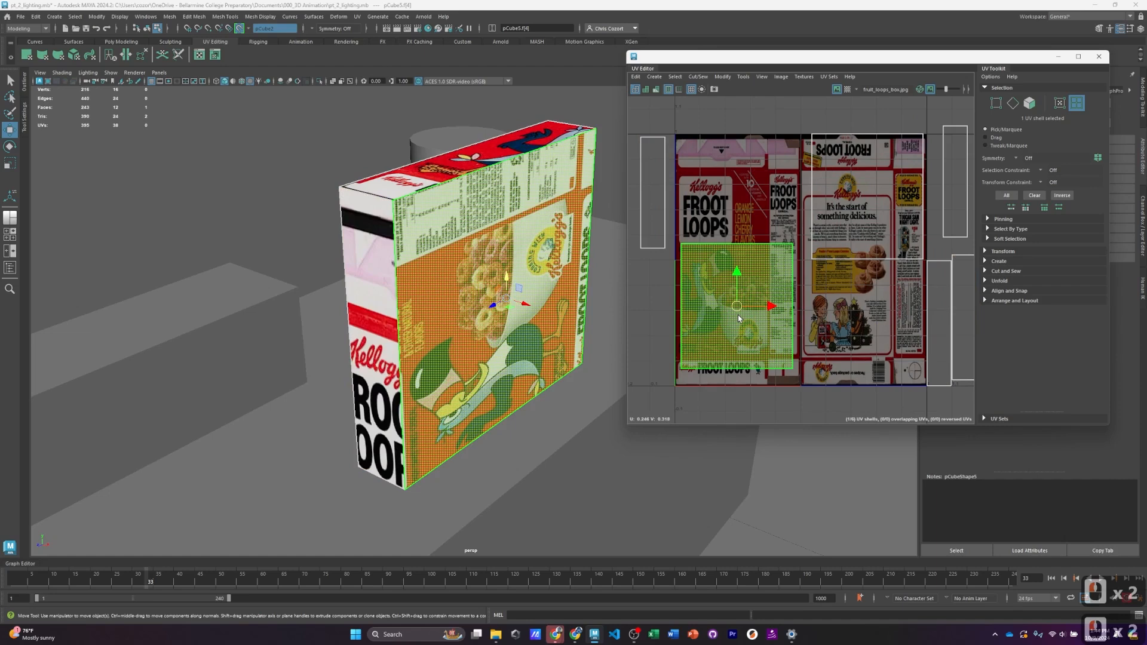
right_click_drag(735, 307, 664, 280)
left_click(714, 294)
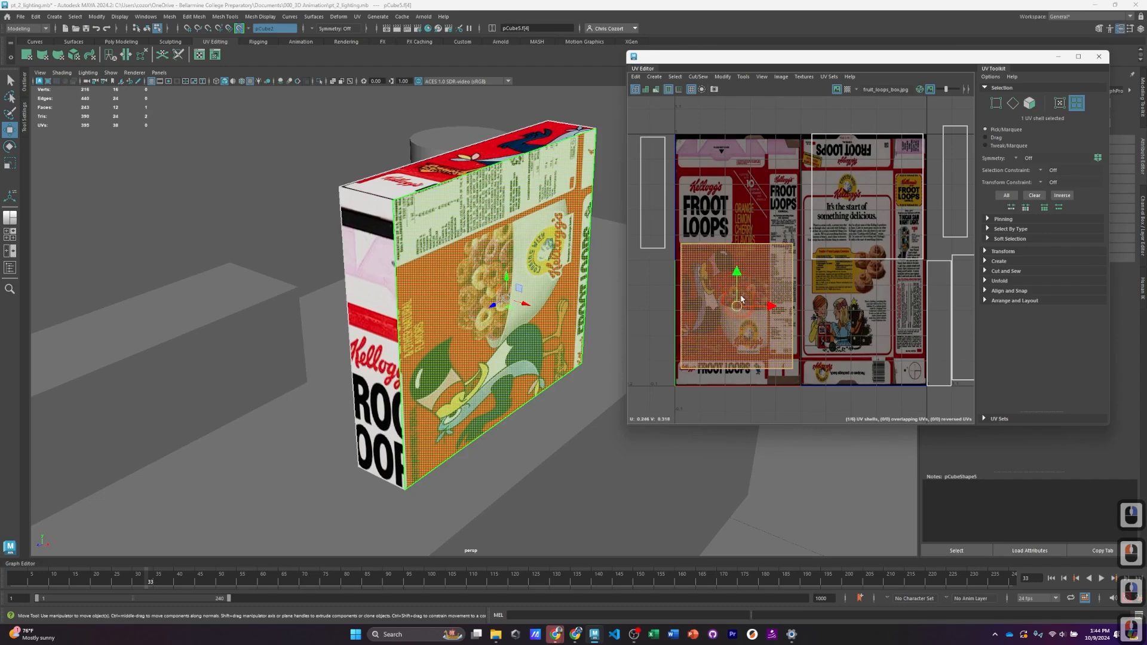
left_click_drag(741, 311, 742, 266)
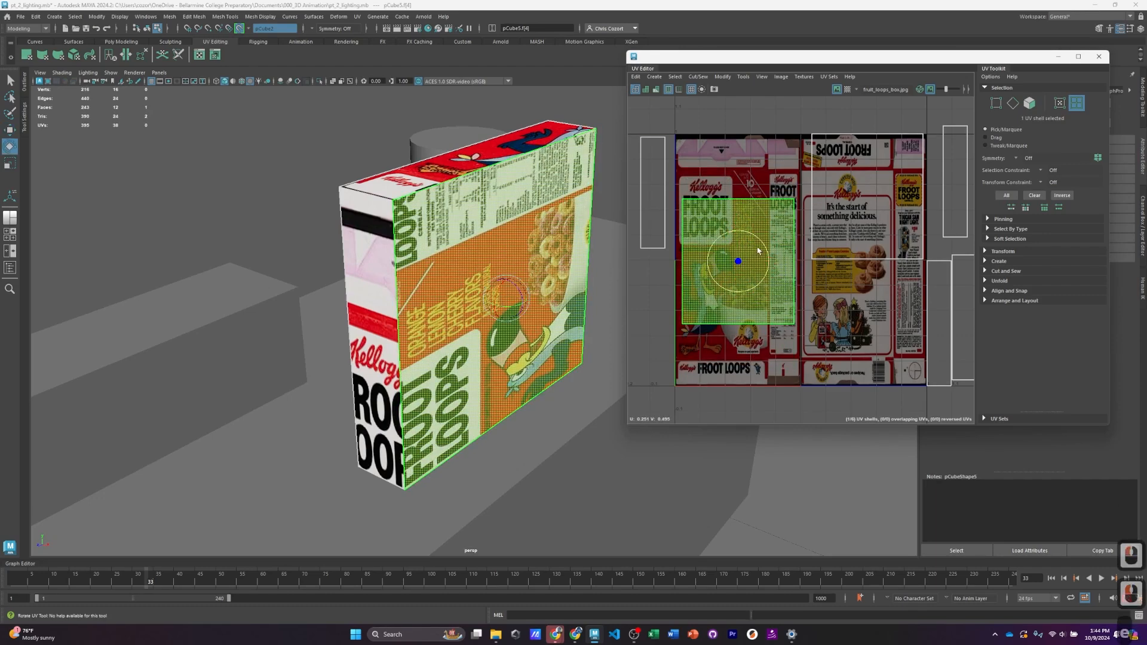
key("e")
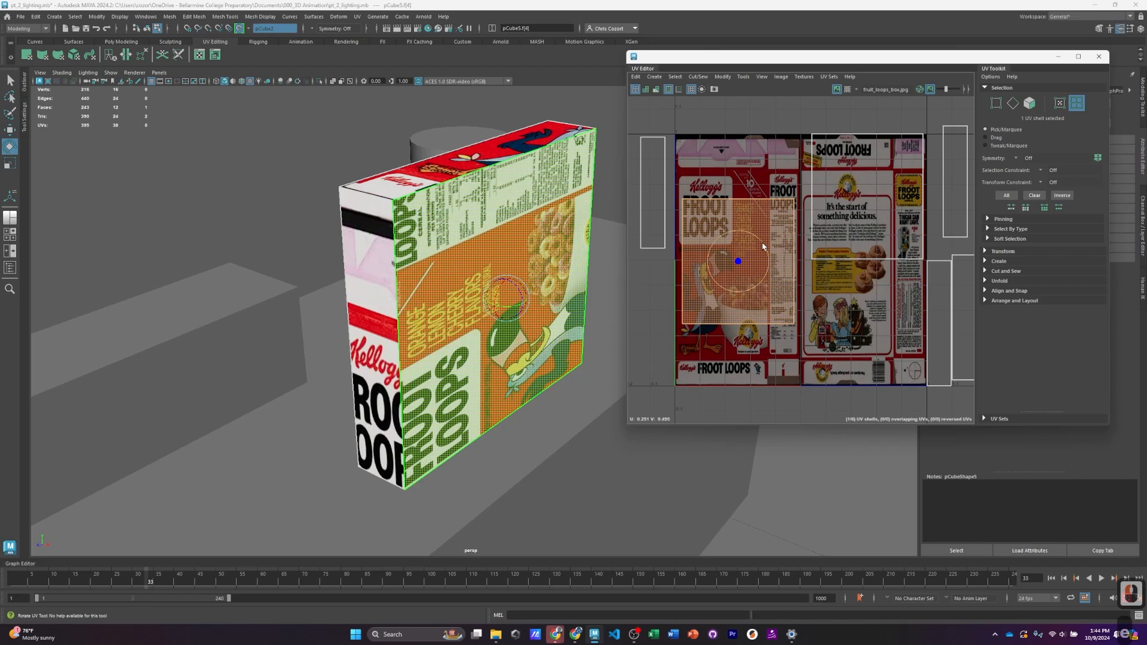
left_click_drag(763, 246, 714, 233)
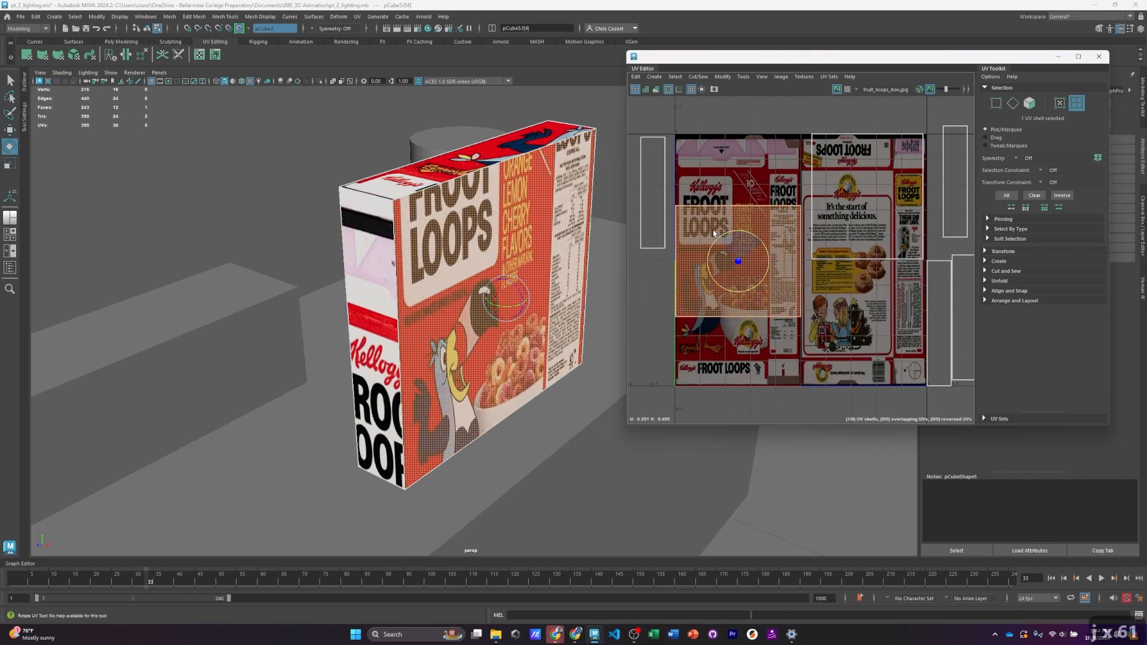
key("w")
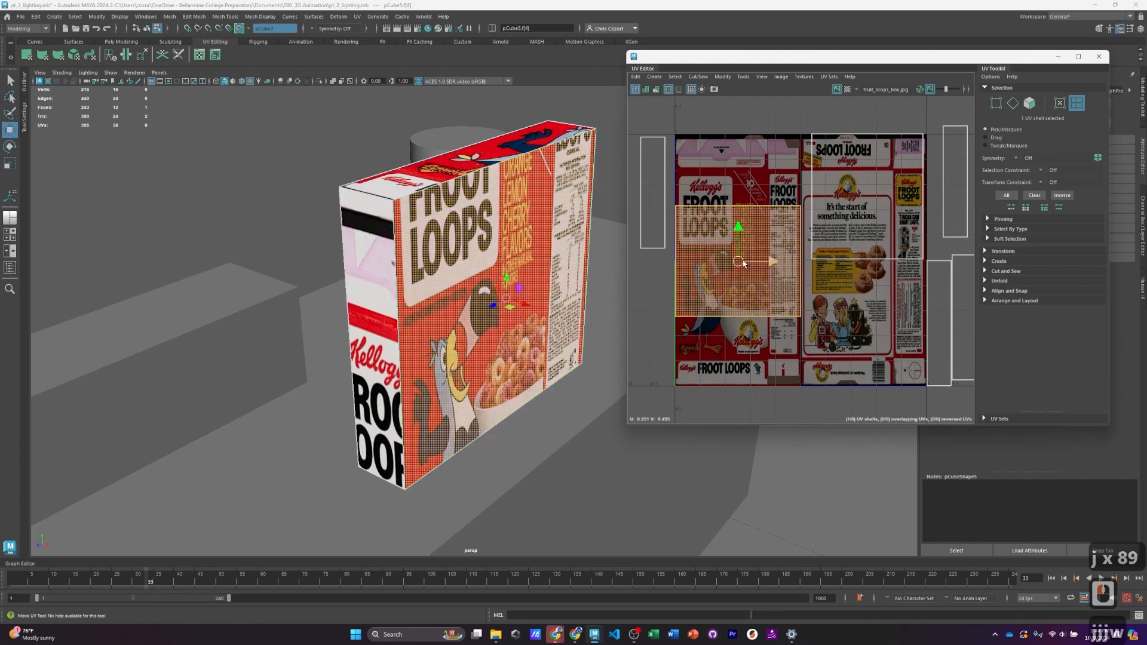
Step: Scale and reposition the front face's UV shell until it fits the front panel with the Froot Loops logo and toucan
key("e")
key("r")
left_click_drag(738, 231, 752, 268)
key("w")
key("r")
mouse_move(731, 267)
left_mouse_down()
mouse_move(724, 236)
mouse_move(722, 266)
left_mouse_up()
key("w")
key("e")
key("r")
key("w")
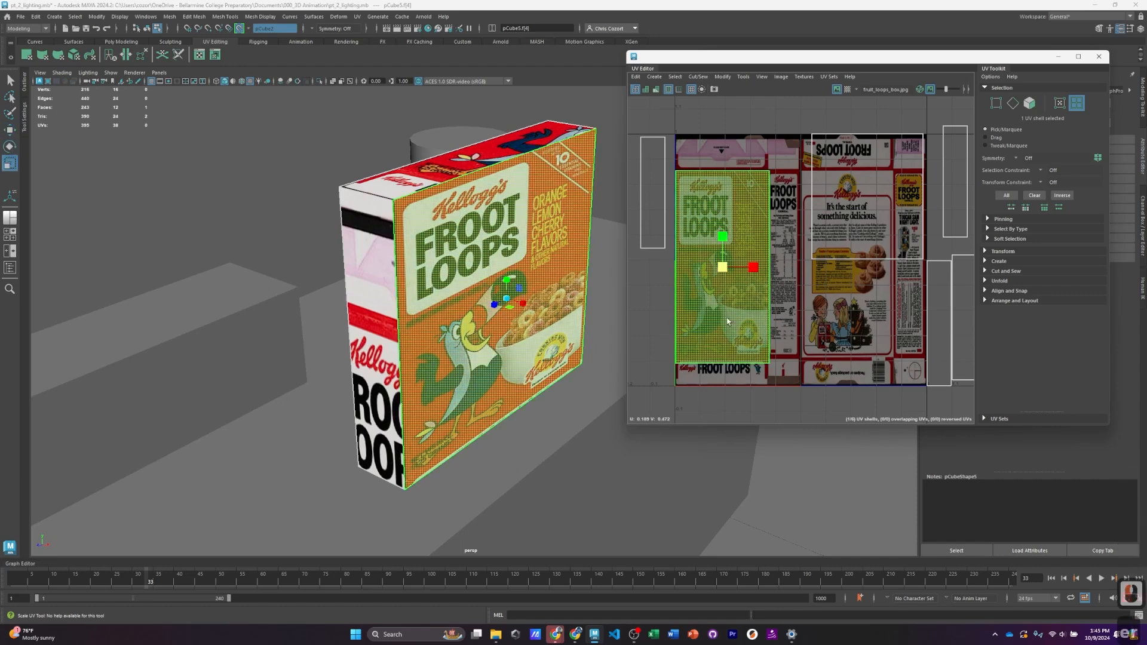
key("r")
left_click_drag(725, 243, 723, 230)
key("w")
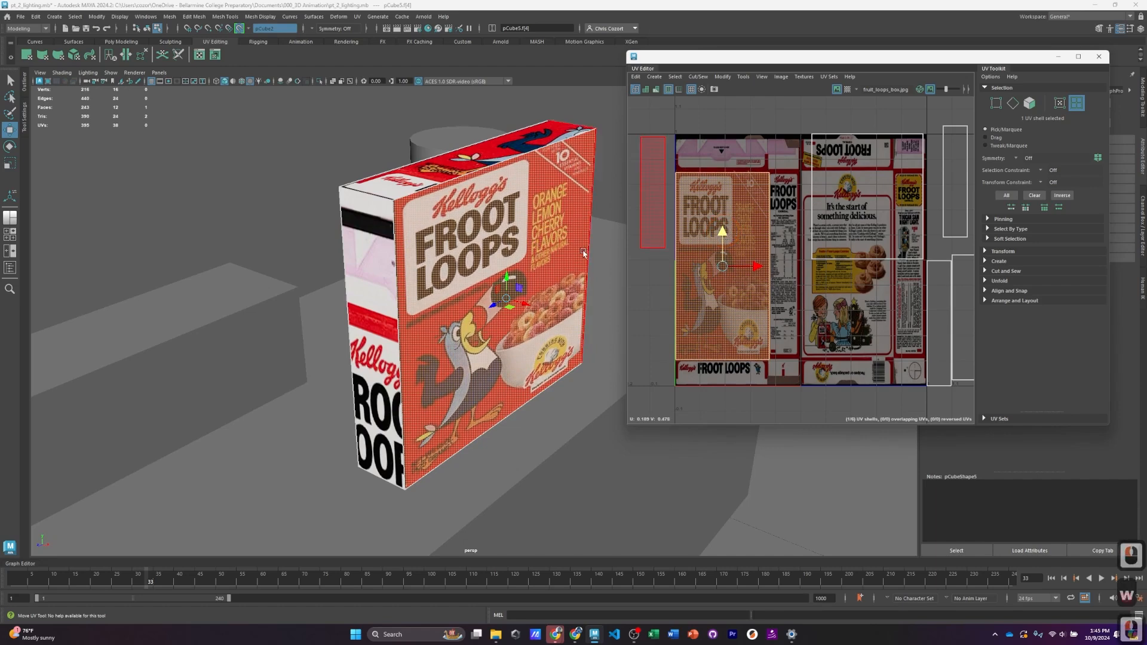
Step: Move the narrow UV shell left of the texture onto the nutrition information panel beside the front artwork
left_click(651, 190)
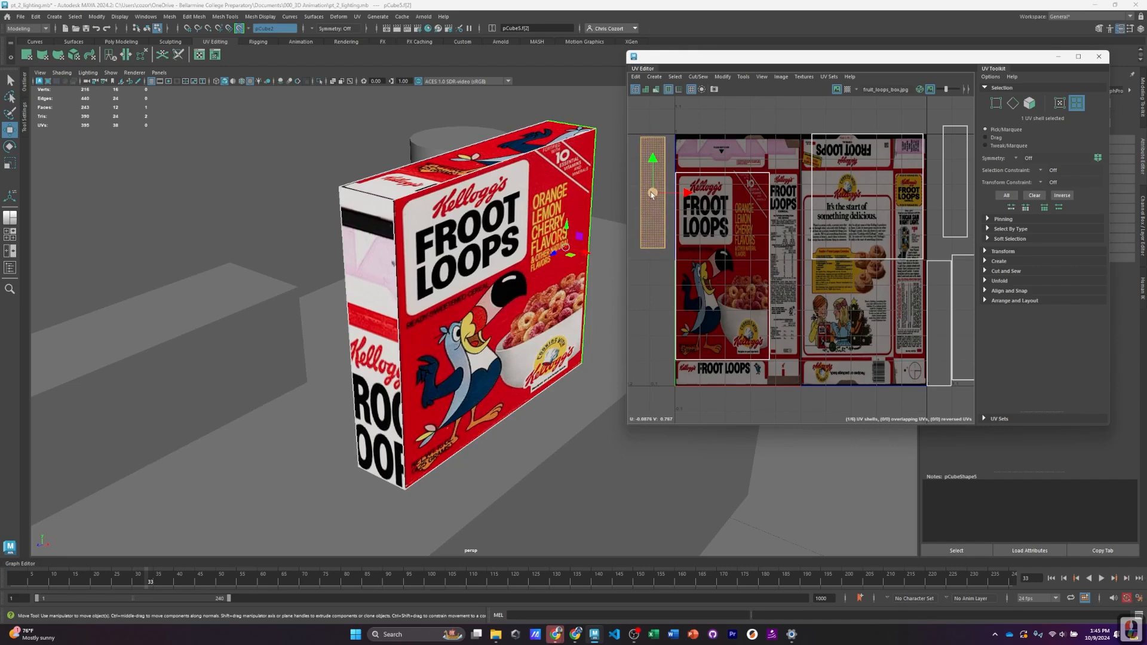
left_click_drag(652, 195, 784, 277)
left_click_drag(570, 250, 500, 257, "alt")
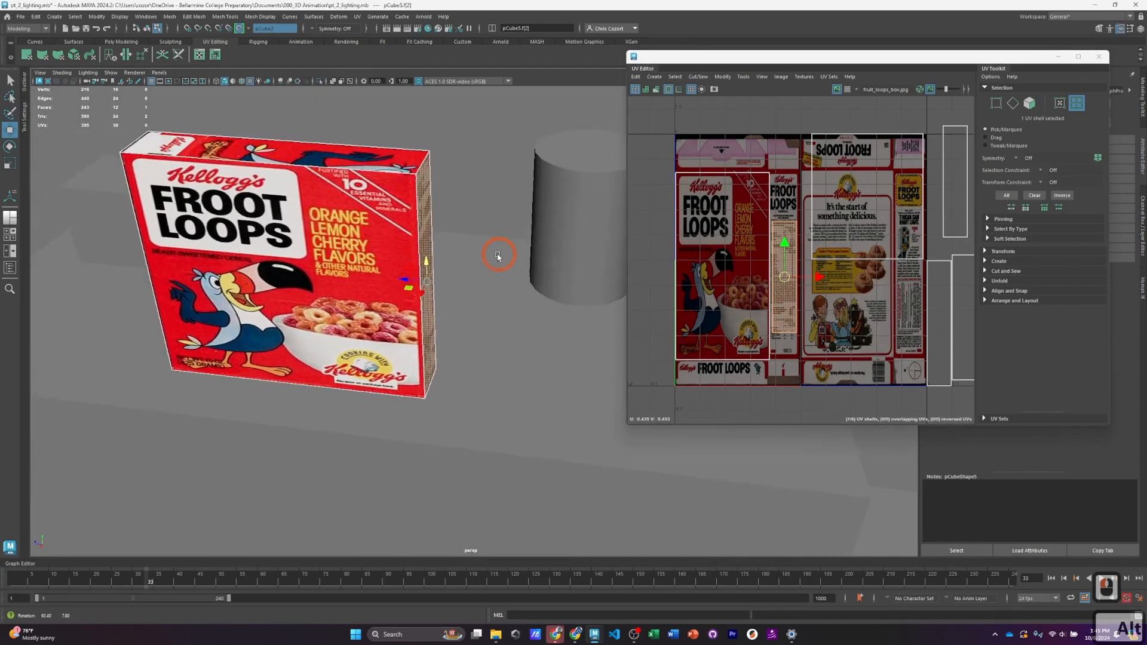
key("f")
left_click_drag(402, 268, 424, 261, "alt")
Step: Stretch the side face's UV shell vertically and move it up to take in the side panel's Froot Loops logo
key("w")
key("e")
key("r")
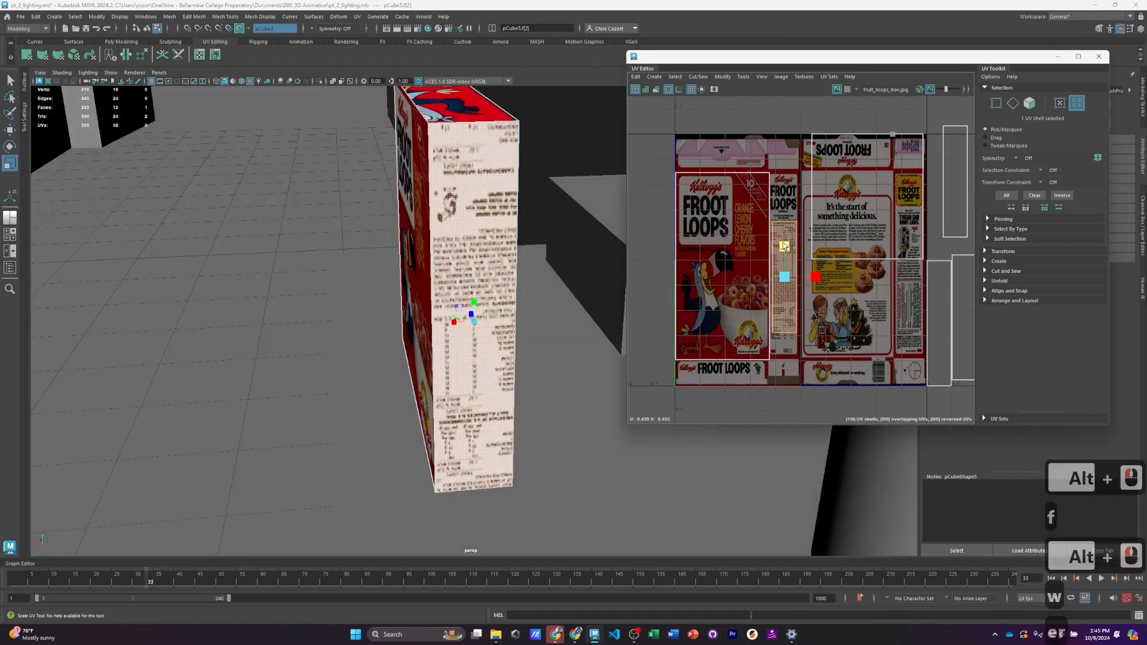
left_click_drag(784, 245, 784, 230)
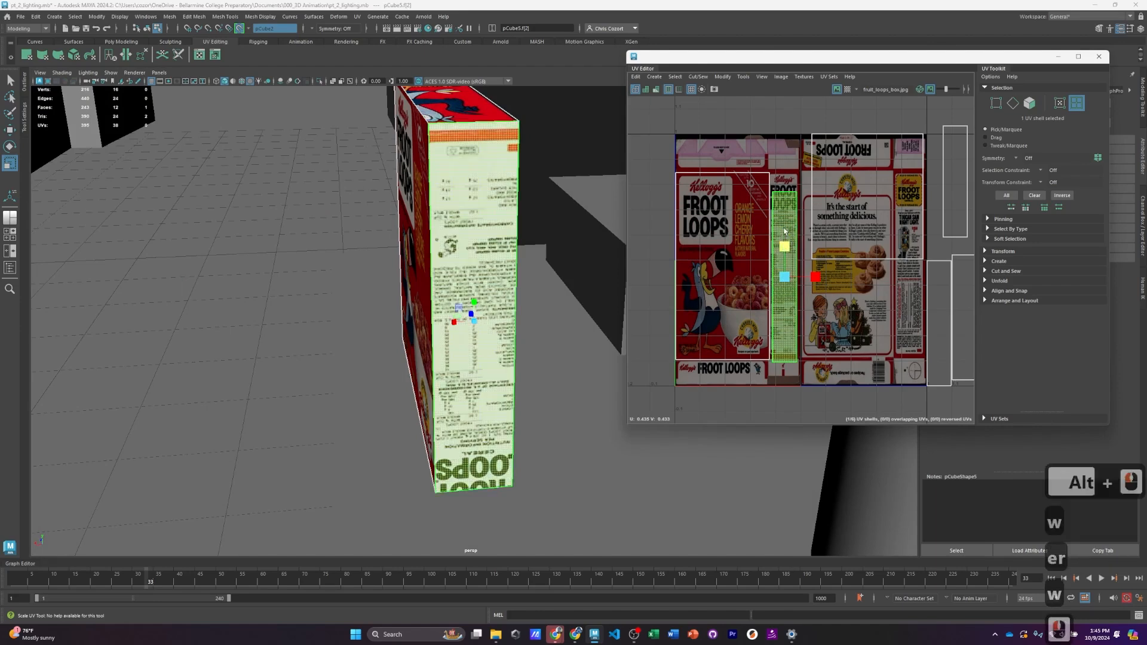
key("w")
mouse_move(784, 278)
left_mouse_down()
mouse_move(786, 263)
mouse_move(818, 261)
mouse_move(789, 261)
left_mouse_up()
key("e")
key("r")
key("w")
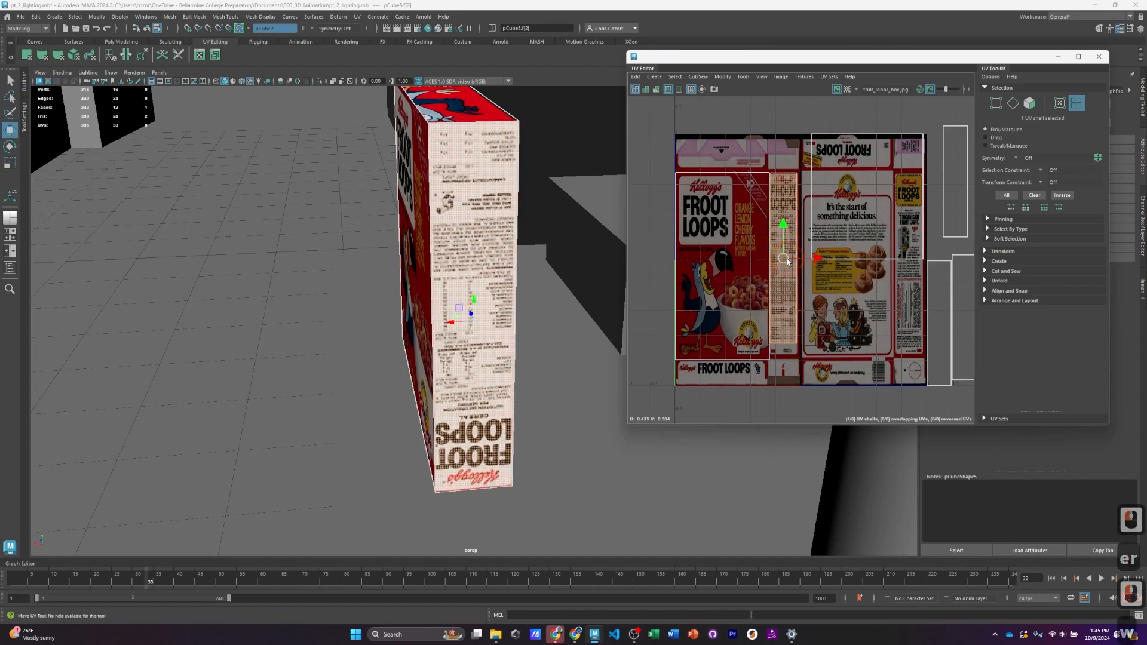
Step: Refine the side face's UV shell by scaling it and shifting it down to match the height of the nutrition panel
key("e")
key("r")
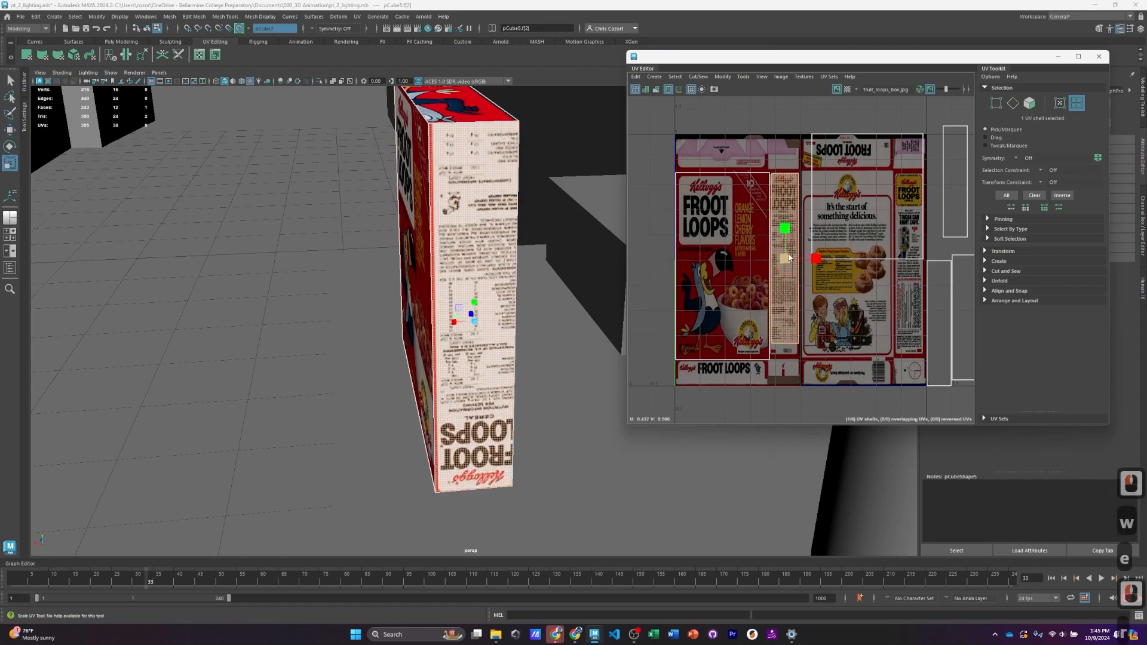
key("w")
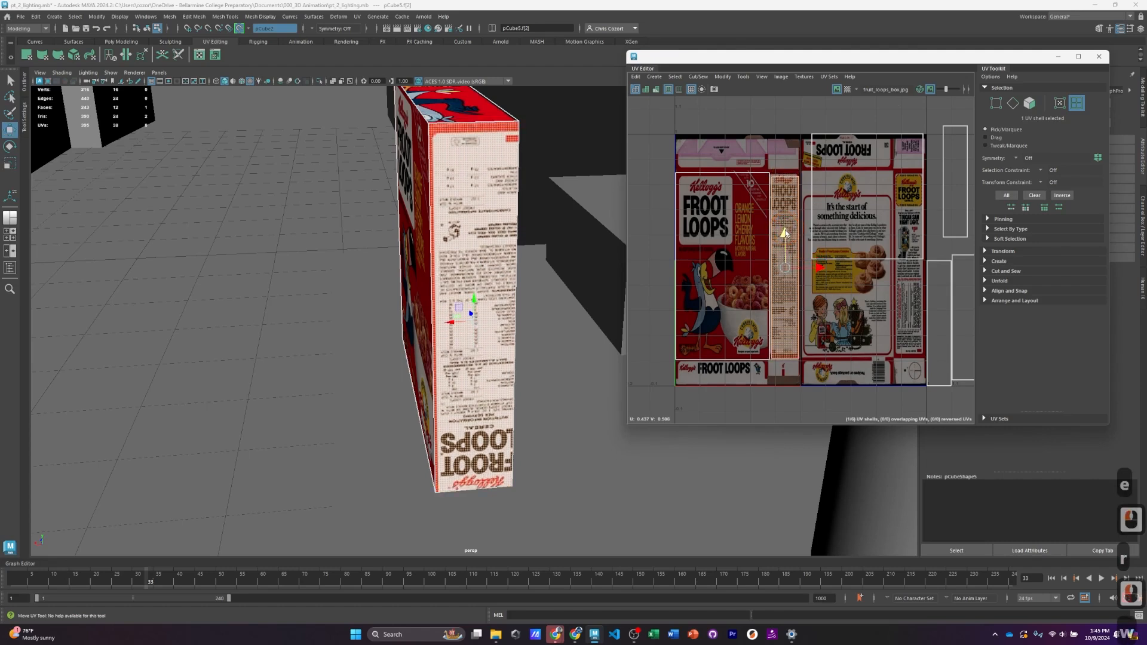
key("r")
left_click(787, 240)
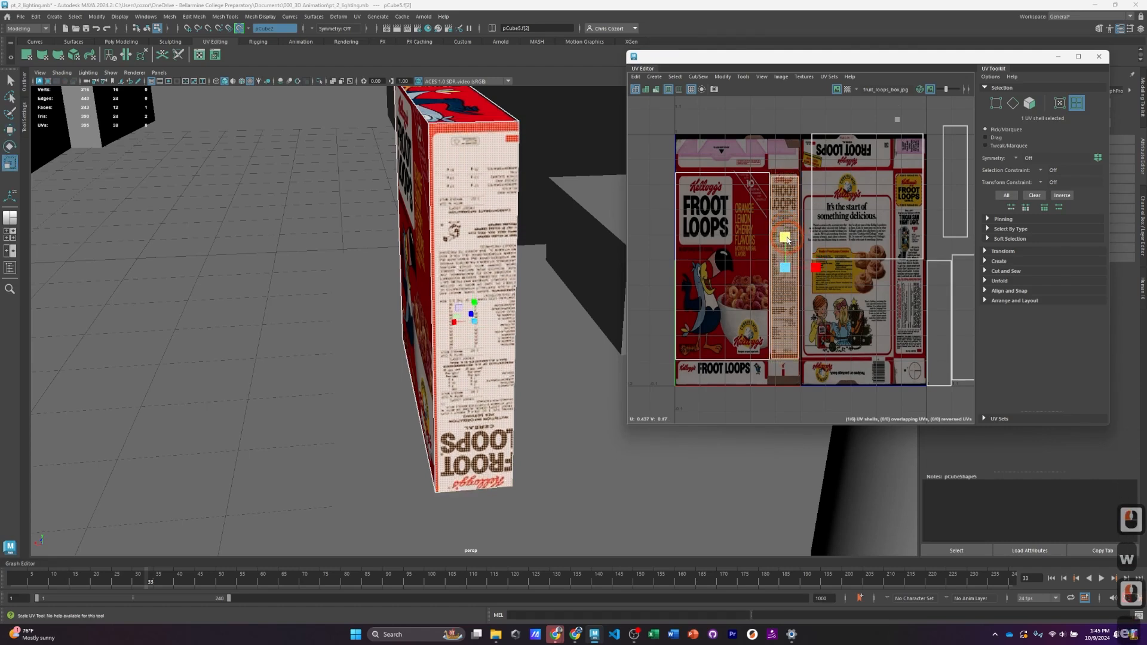
key("w")
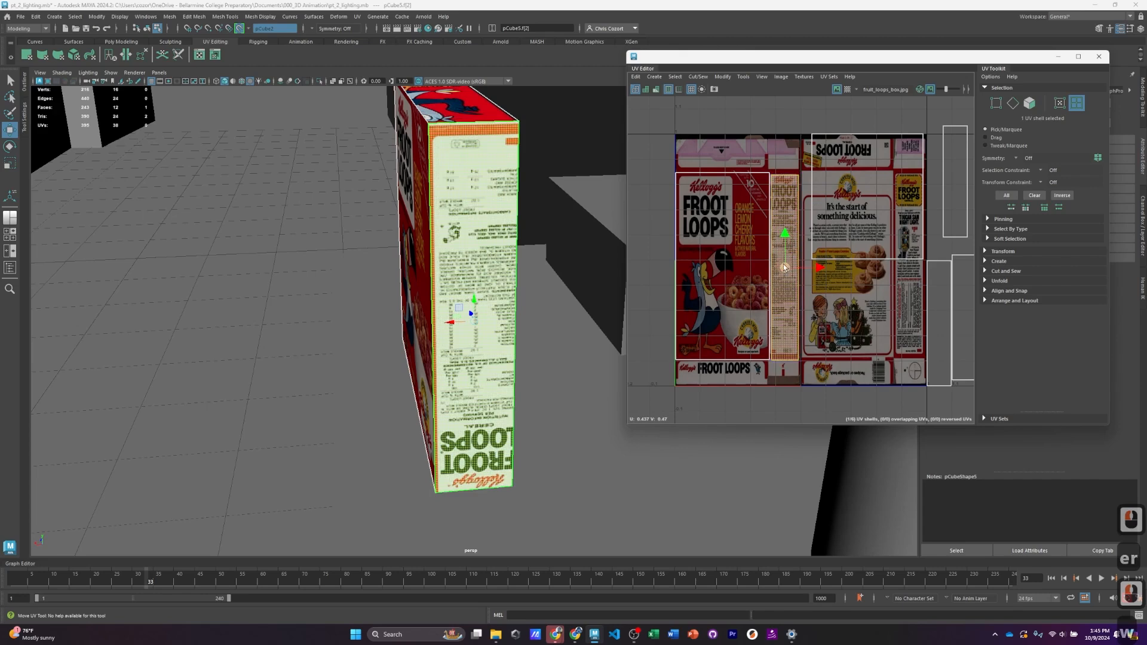
key("r")
left_click_drag(784, 235, 784, 244)
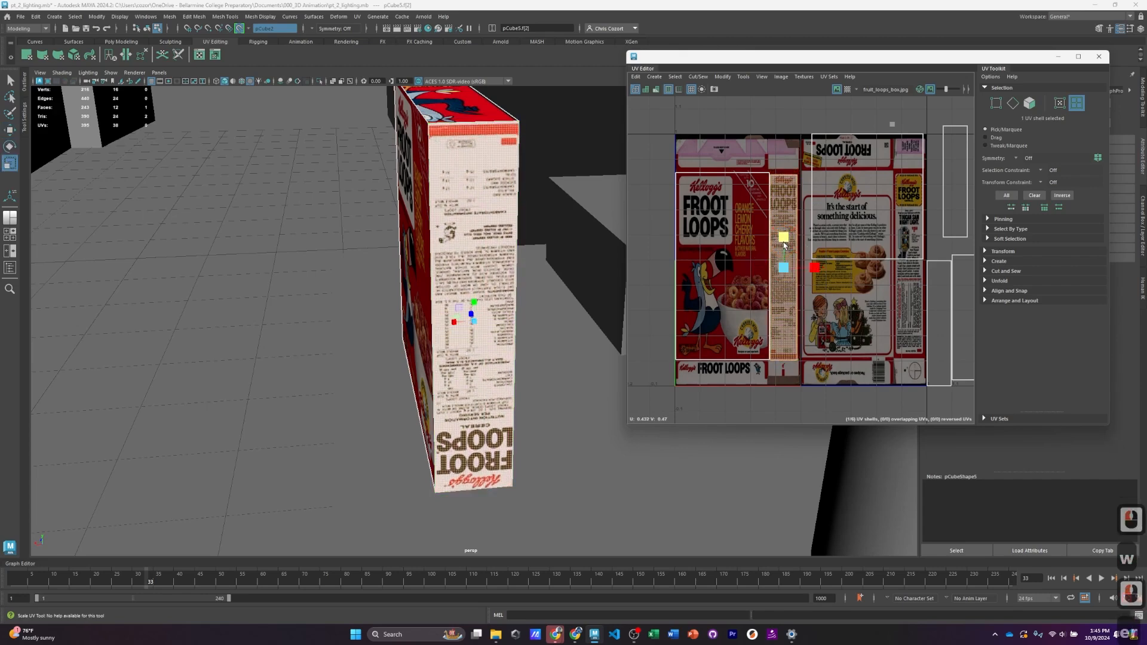
left_click(815, 267)
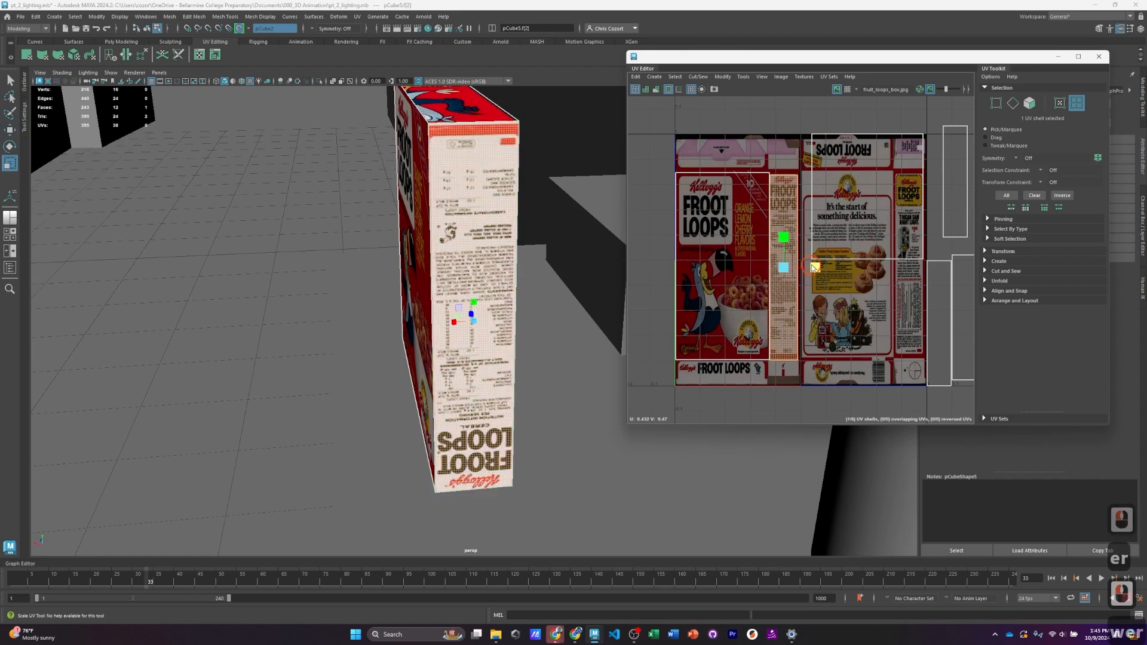
key("w")
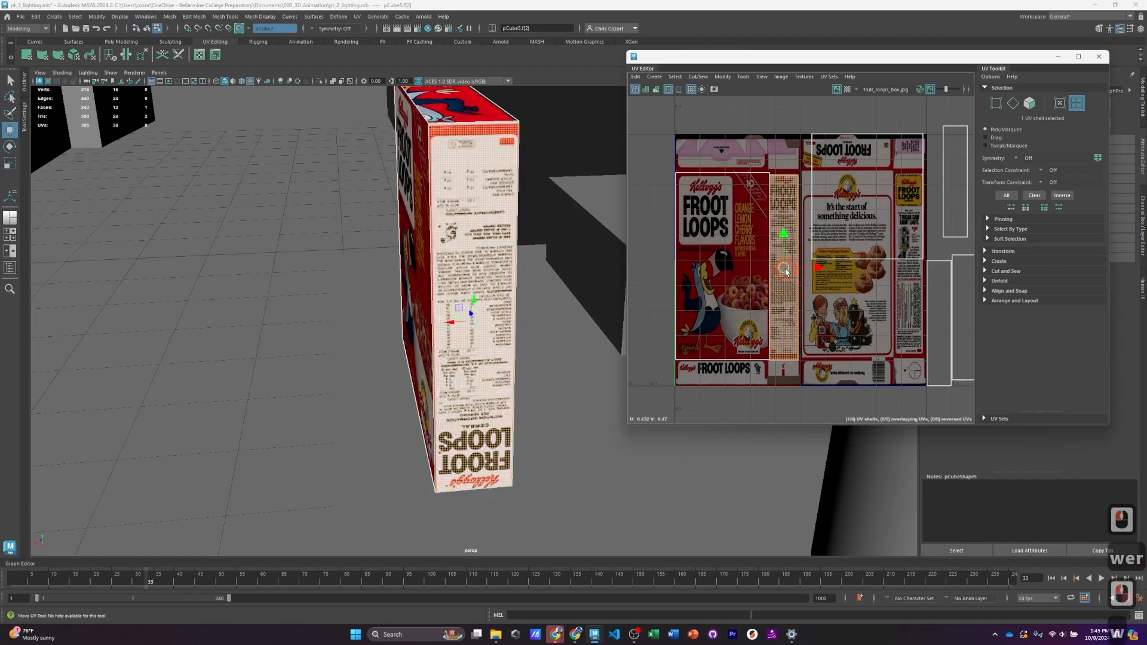
Step: Adjust the side shell's width and position so the nutrition panel's red border shows evenly on the box side
left_click(786, 270)
key("e")
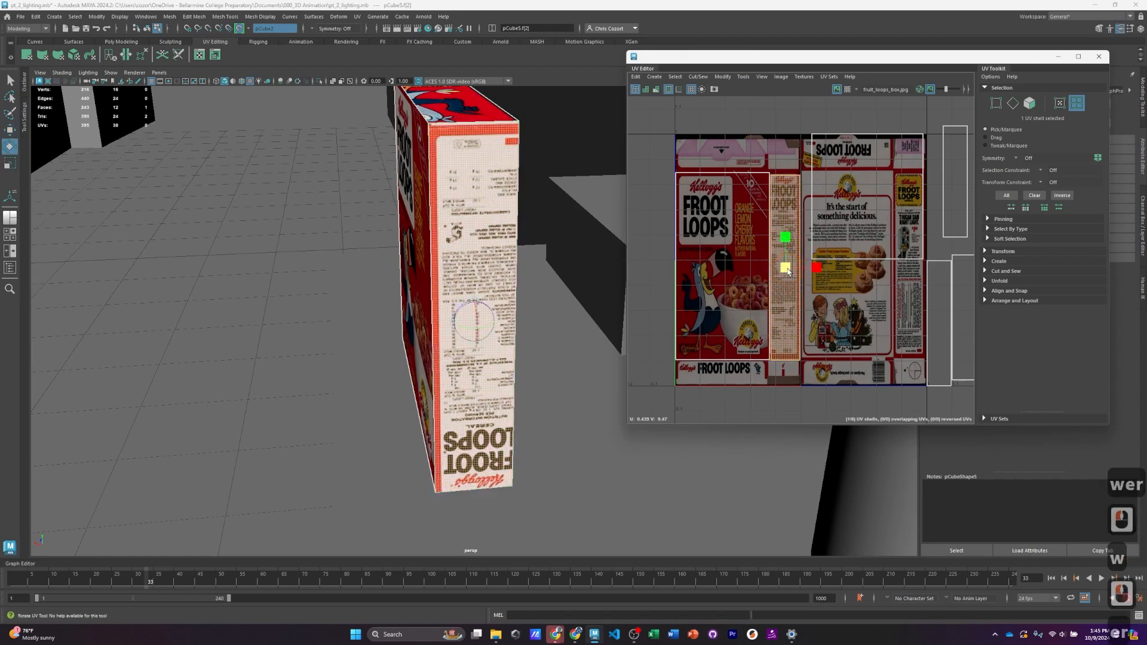
left_click_drag(787, 240, 786, 237)
key("w")
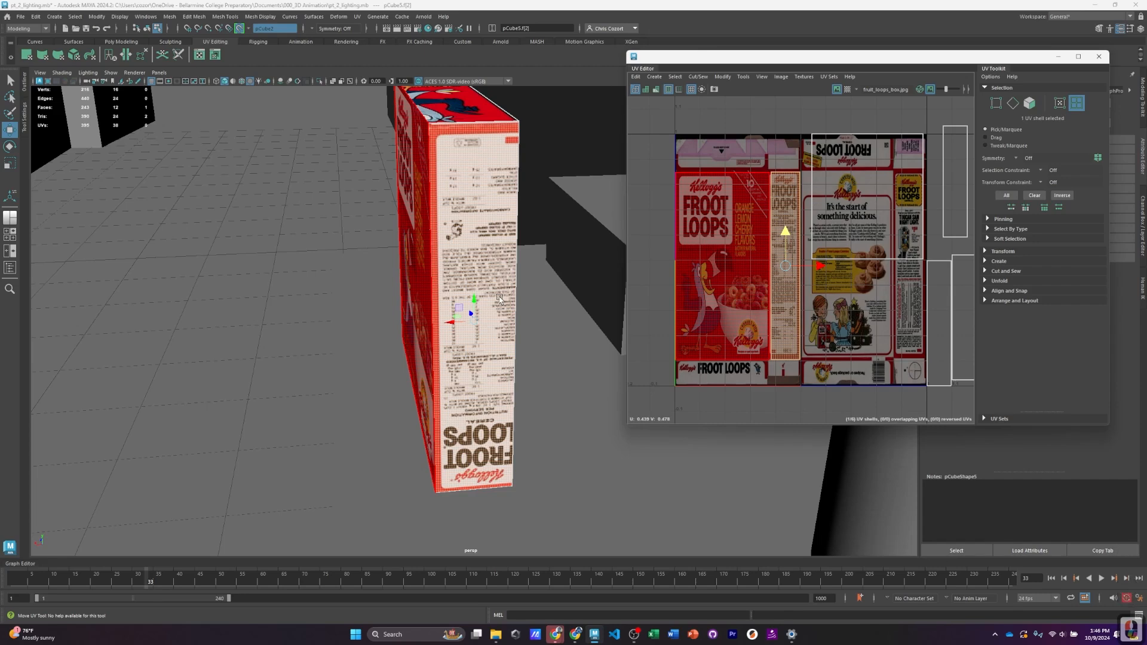
left_click(500, 299)
key("r")
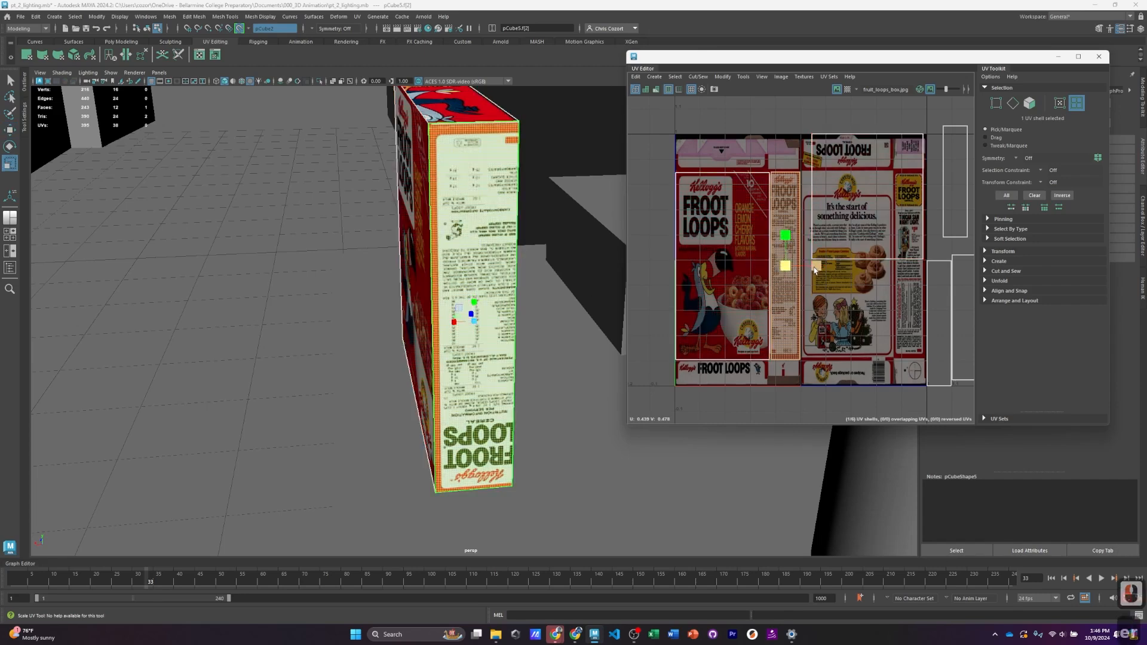
left_click_drag(816, 269, 816, 268)
key("w")
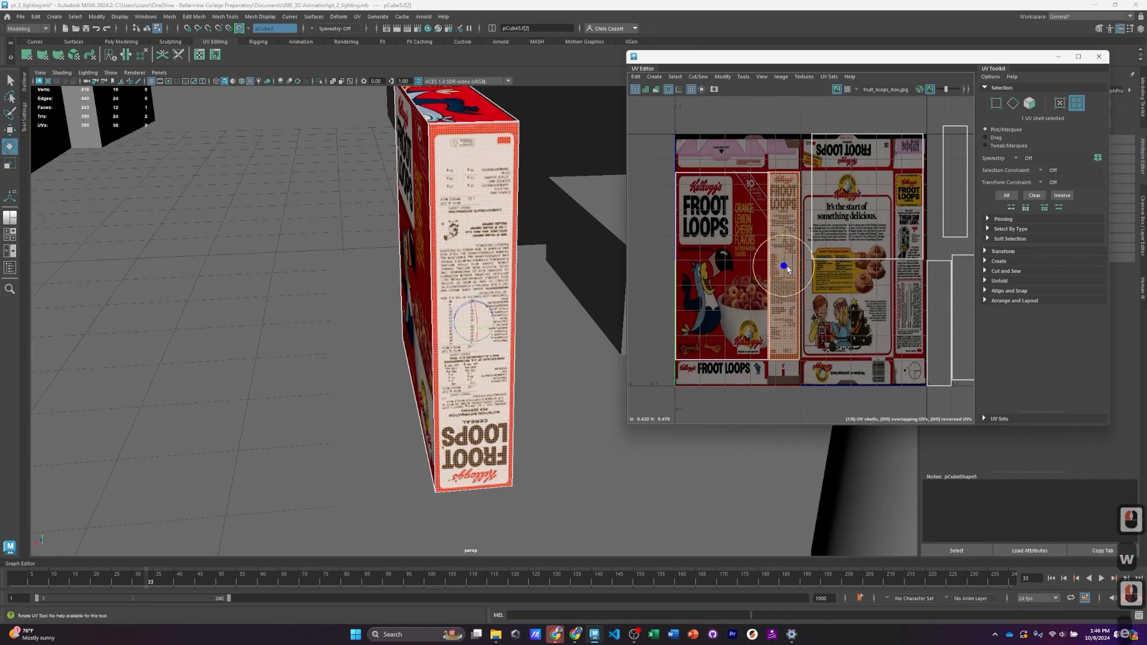
Step: Rotate the side face's UV shell 180 degrees so the nutrition panel reads upright on the box
key("e")
left_click_drag(811, 251, 742, 300)
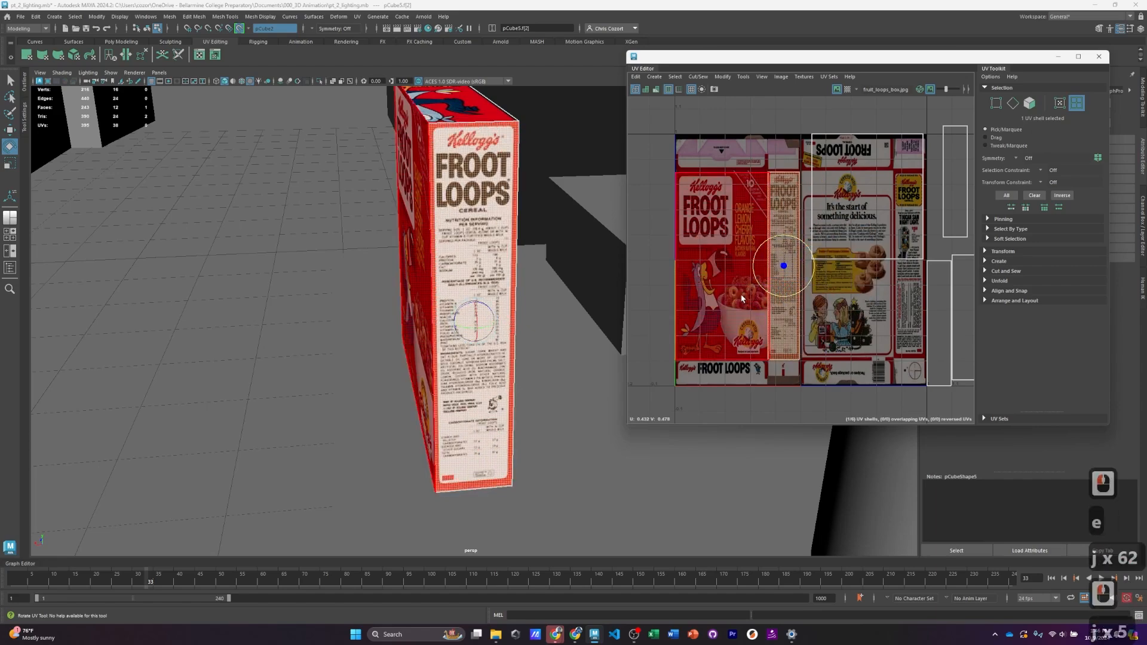
left_click_drag(454, 302, 639, 293, "alt")
scroll(438, 329, "down", 3)
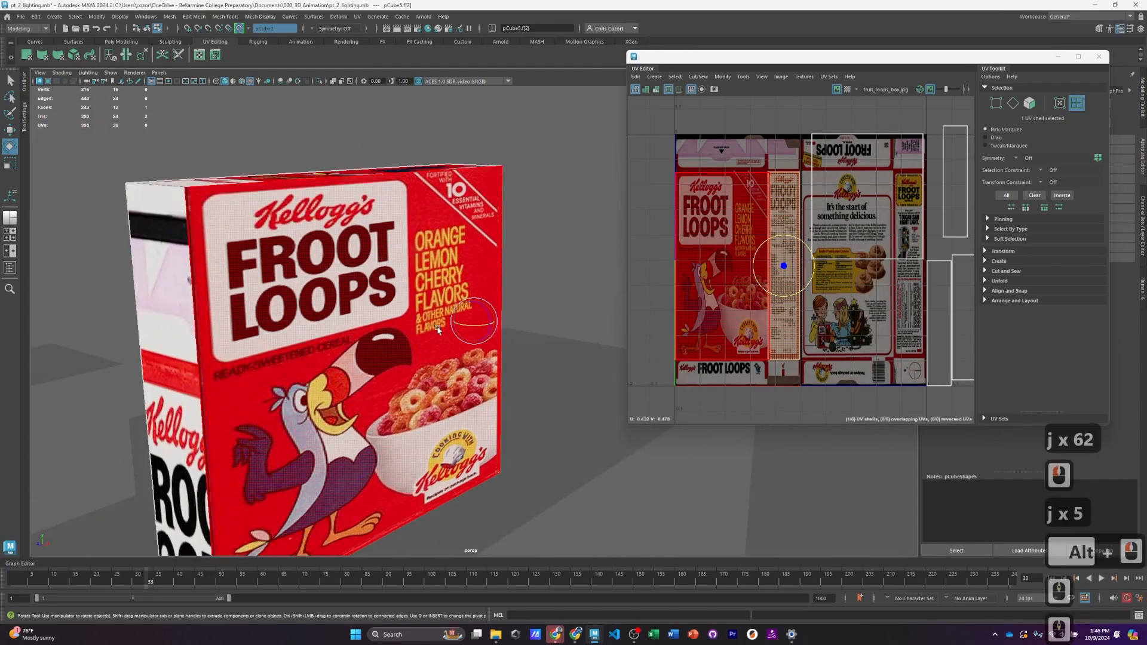
middle_click_drag(438, 328, 495, 281, "alt")
scroll(495, 282, "down", 2)
Step: Select the back face in the UV layout, then move and scale it to fit the "It's the start of something delicious" back panel
left_click(849, 223)
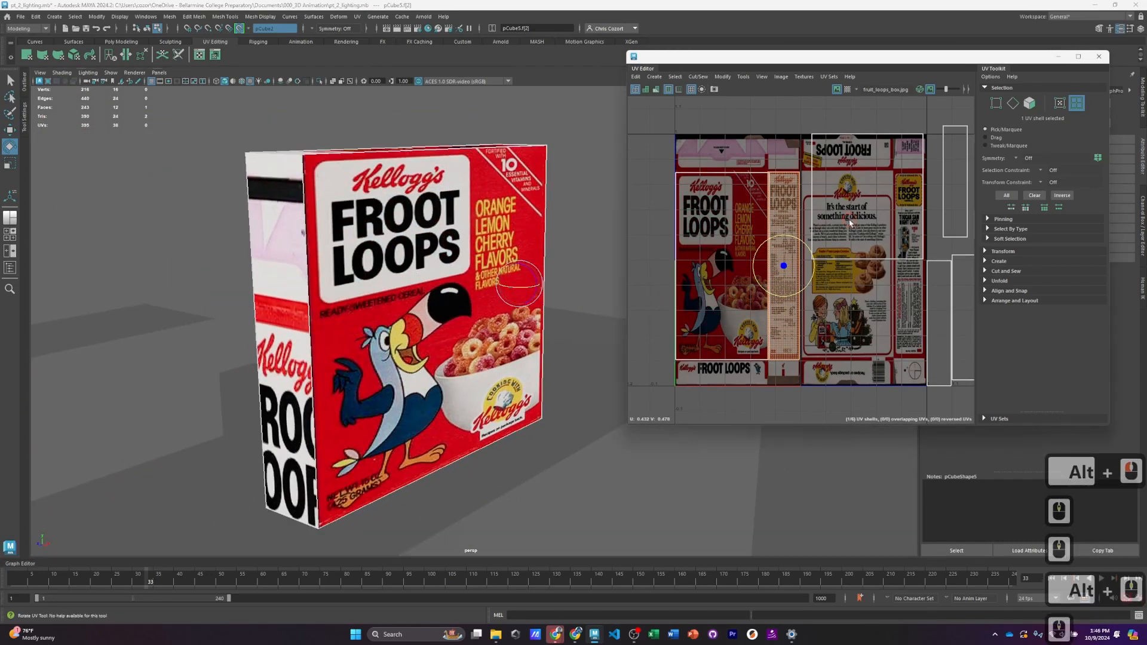
right_click_drag(848, 189, 847, 213)
key("w")
left_click(869, 198)
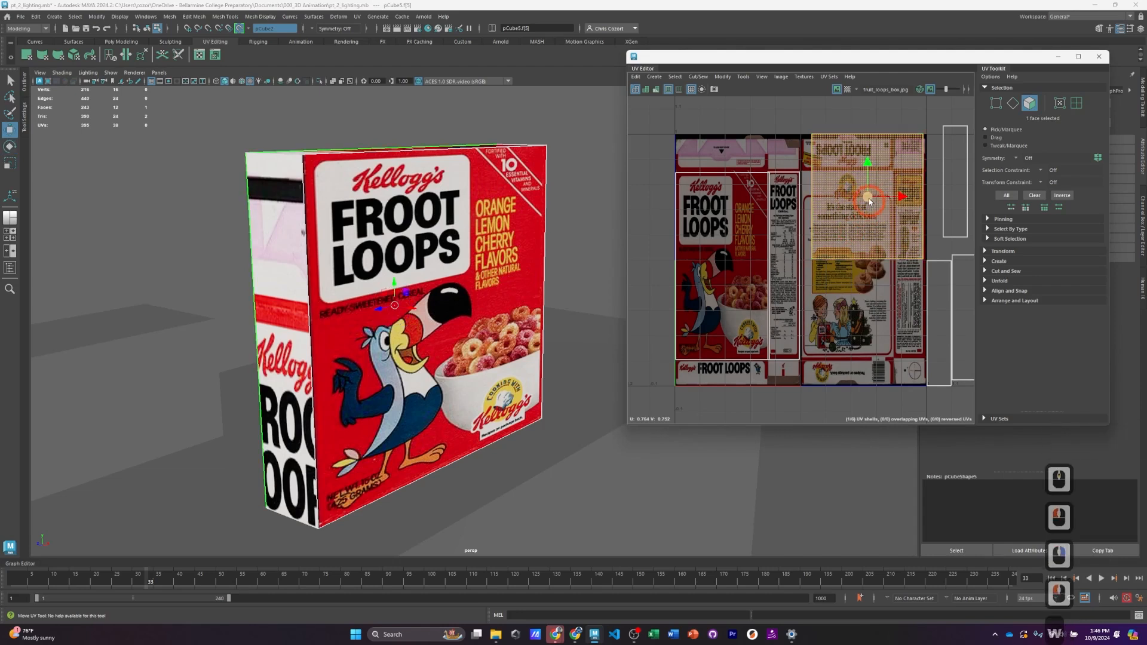
left_click_drag(869, 199, 843, 233)
key("e")
key("r")
key("w")
key("e")
key("r")
key("w")
Step: Select the box's top face and move its UVs onto the Froot Loops flap above the back panel, undoing the trial adjustments
left_click(487, 147)
left_click_drag(555, 245, 569, 302, "alt")
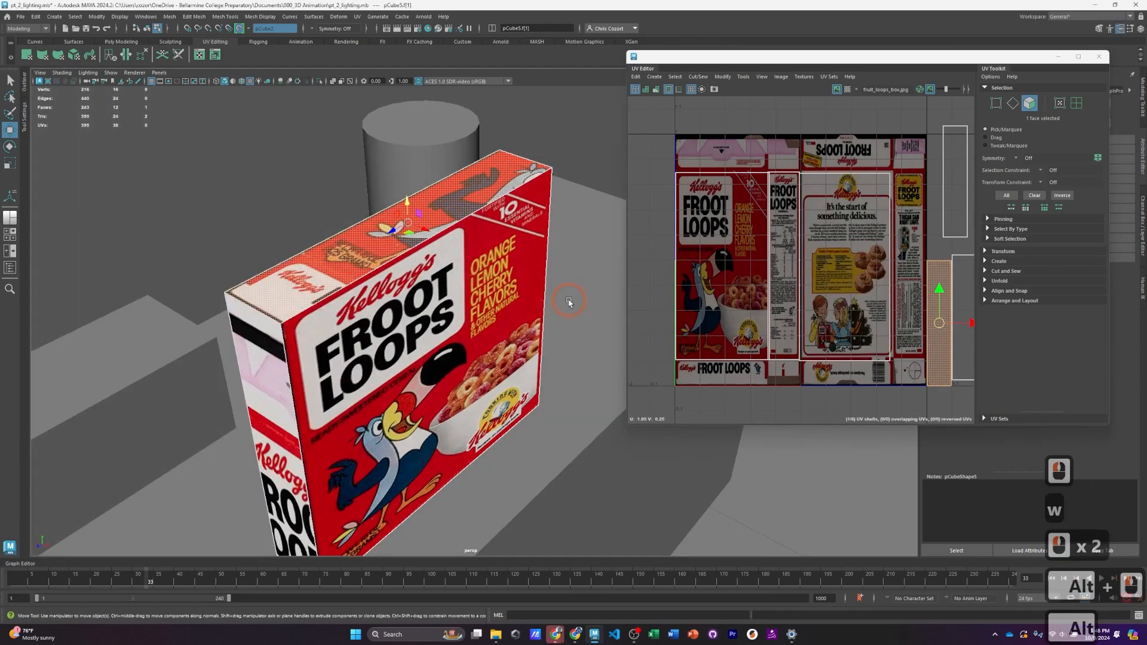
left_click_drag(940, 323, 876, 184)
key("e")
key("r")
key("ctrl+z")
key("ctrl+z")
key("e")
key("ctrl+z")
Step: Rotate the top face's UVs a quarter turn with snapping, then scale and position them to fit the Froot Loops flap
key("j")
mouse_move(873, 144)
left_mouse_down()
mouse_move(879, 187)
mouse_move(854, 184)
mouse_move(833, 122)
mouse_move(866, 152)
left_mouse_up()
key("j")
key("r")
key("w")
mouse_move(843, 152)
left_mouse_down()
mouse_move(848, 112)
mouse_move(847, 152)
left_mouse_up()
key("e")
key("r")
key("w")
left_click_drag(577, 302, 641, 245, "alt")
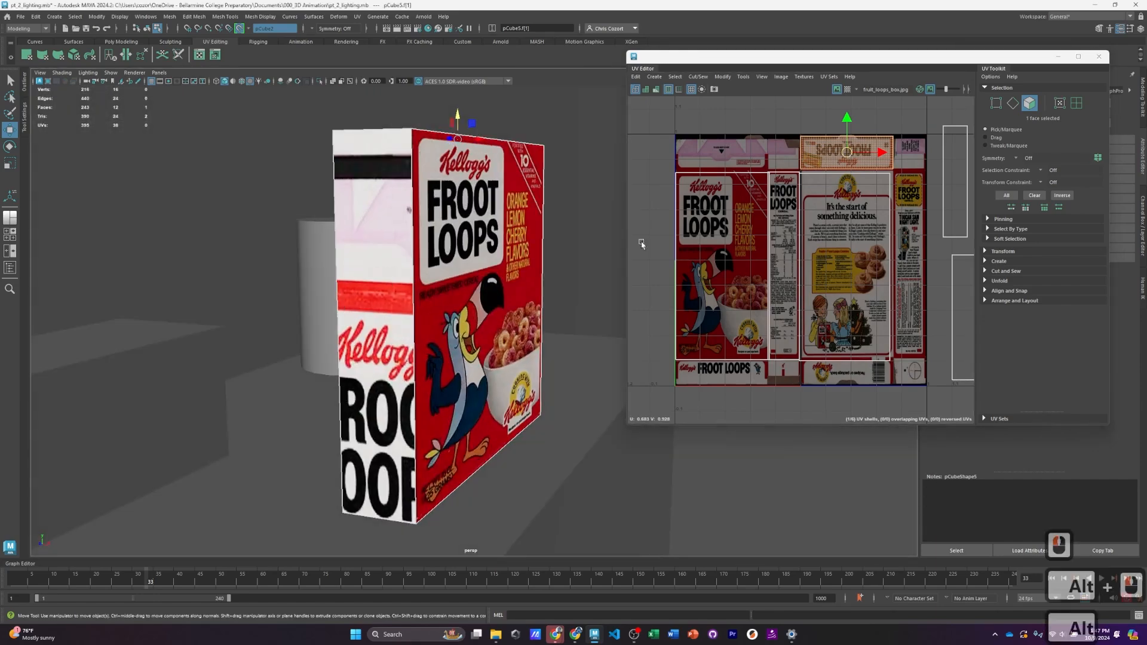
Step: Select a narrow shell outside the texture in the UV layout, then move and scale it to fit the far side panel
left_click(956, 182)
left_click_drag(955, 181, 910, 220)
key("e")
key("r")
key("w")
key("e")
key("r")
left_click_drag(910, 268, 945, 264)
key("e")
key("r")
Step: Select the remaining UV shell outside the texture and move it onto the flap below the back panel, undoing the trial adjustment
left_click_drag(466, 299, 538, 311, "alt")
scroll(888, 262, "down", 1)
left_click(954, 308)
key("e")
key("ctrl+z")
left_click_drag(952, 339, 879, 356, "ctrl")
key("w")
key("e")
key("r")
key("w")
Step: Check the finished cereal box in the scene, close the UV Editor and bring up the cereal_material attributes
scroll(508, 270, "down", 5)
left_click_drag(507, 269, 508, 325, "alt")
scroll(517, 361, "up", 3)
scroll(517, 361, "down", 5)
middle_click_drag(517, 361, 411, 304, "alt")
left_click(1099, 56)
left_click(1038, 114)
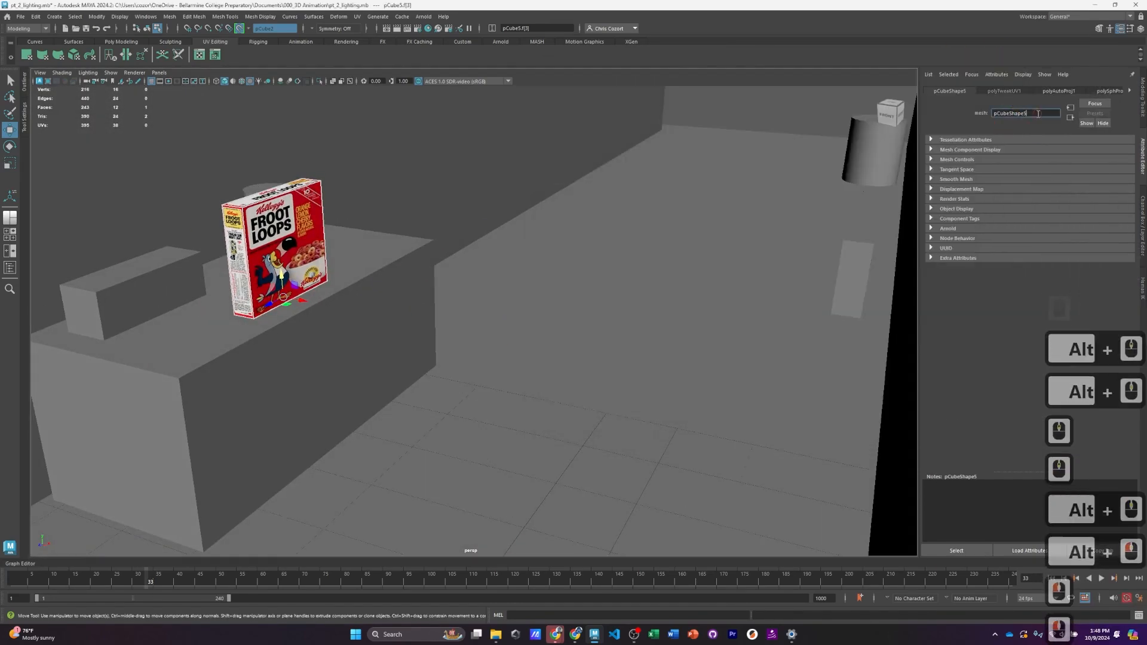
left_click(1129, 91)
left_click(1106, 160)
Step: Frame the crate and cereal box in the tunnel, and turn on scene lighting and shadows in the perspective view
scroll(469, 305, "down", 5)
left_click_drag(468, 305, 514, 322, "alt")
middle_click_drag(514, 323, 478, 347, "alt")
left_click(258, 81)
left_click(267, 82)
left_click(397, 28)
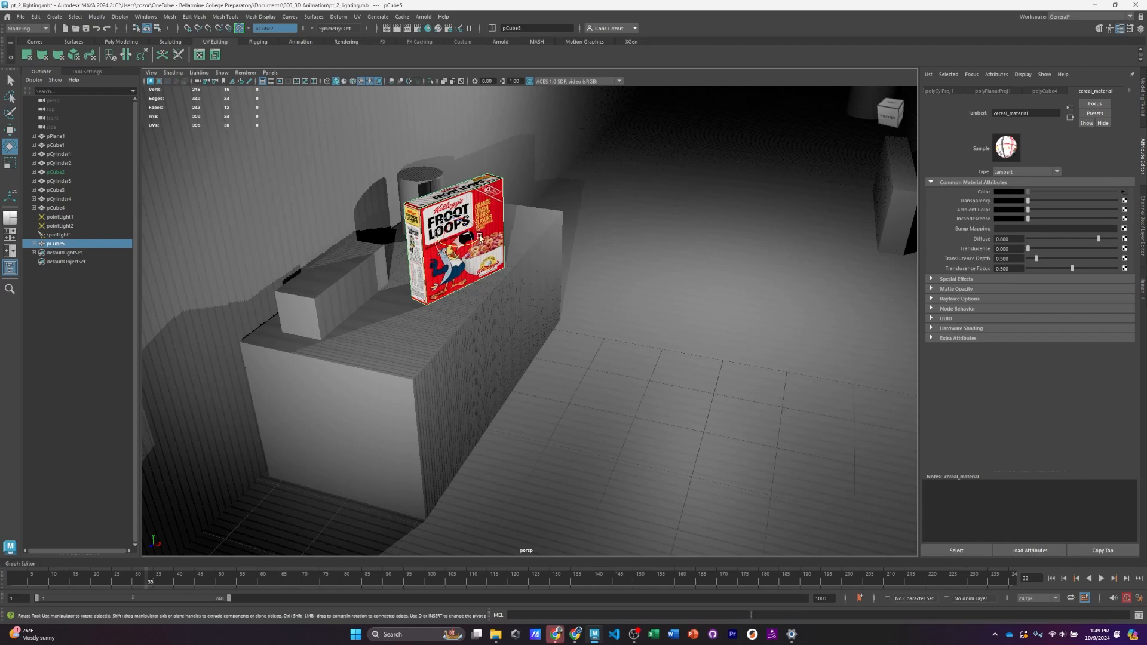
Step: Select the arched tunnel mesh and assign it a new Lambert material
left_click_drag(612, 251, 621, 216, "alt")
left_click(614, 213)
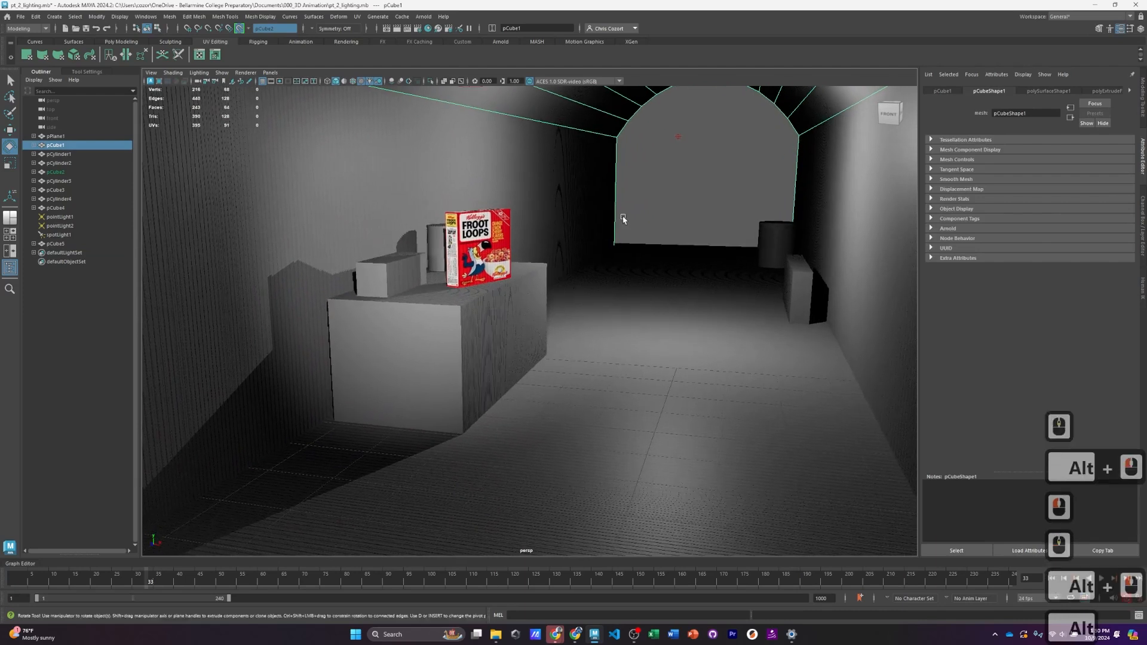
right_click_drag(558, 160, 562, 389)
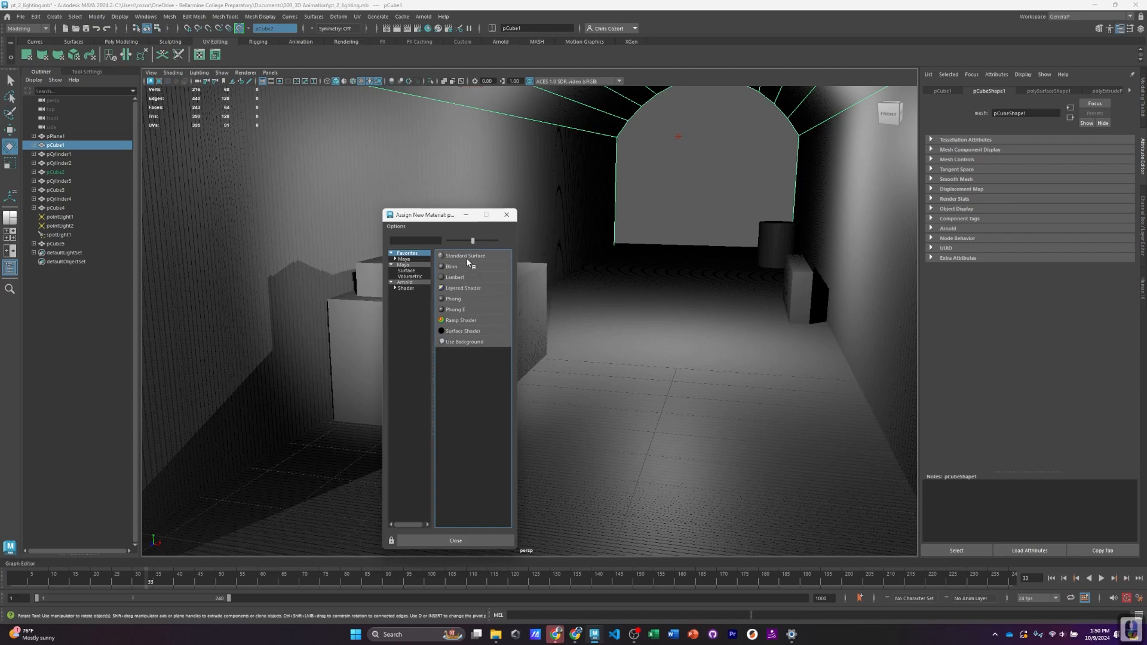
left_click(455, 278)
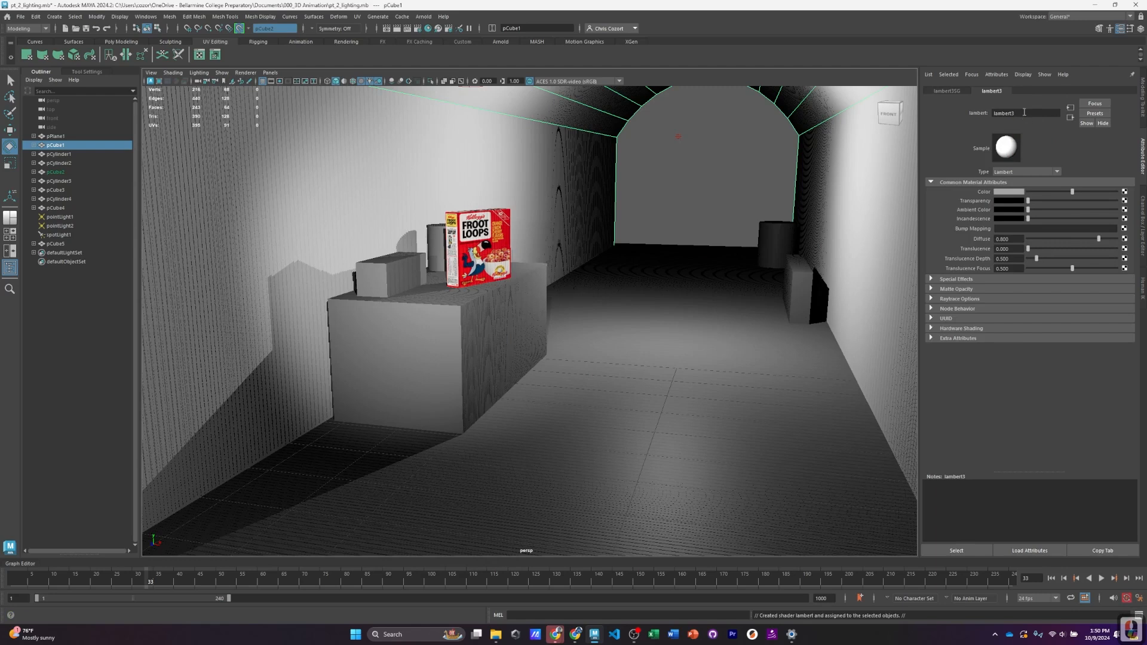
Step: Rename the tunnel's new Lambert material to stone_wall
type("staone")
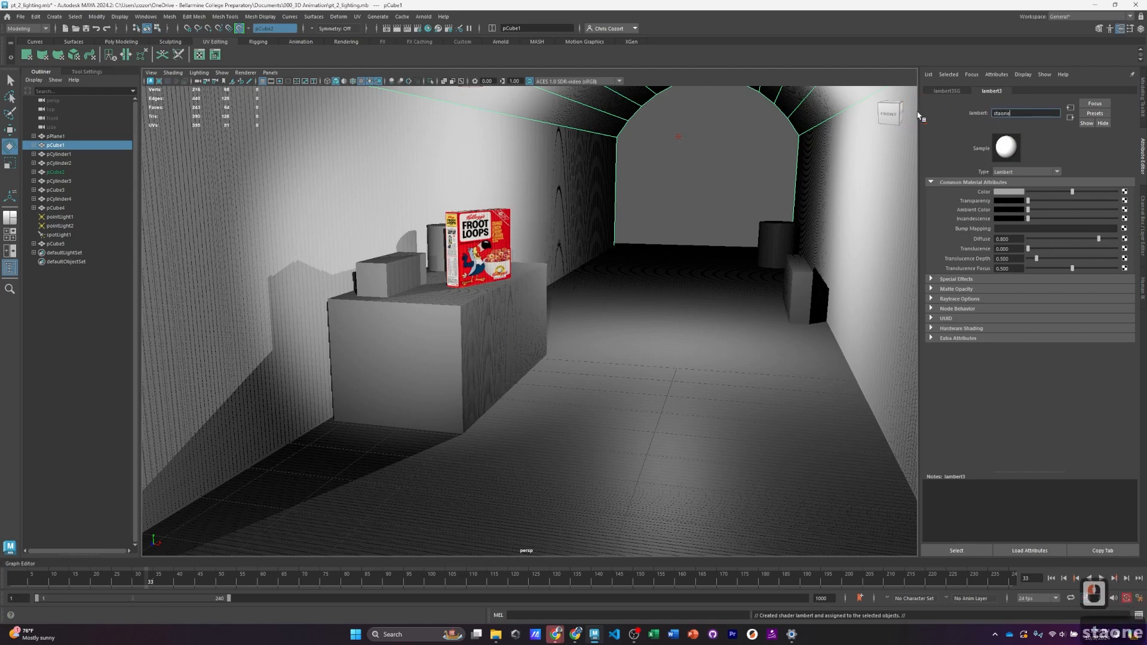
key("BackSpace")
key("BackSpace")
type("one")
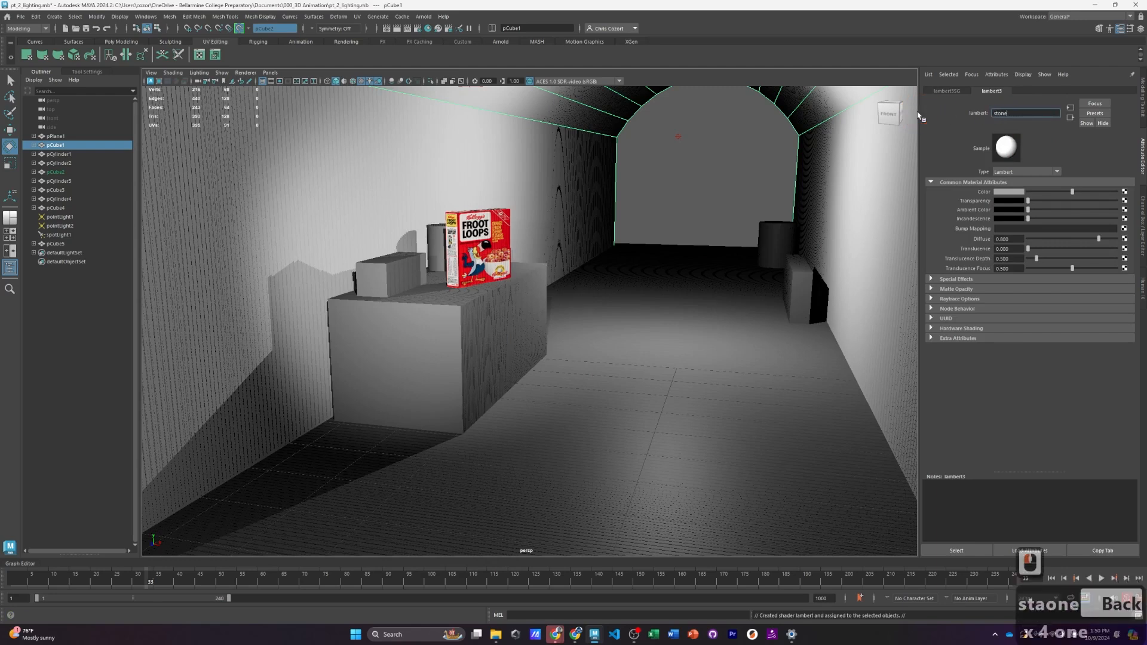
type("_wal")
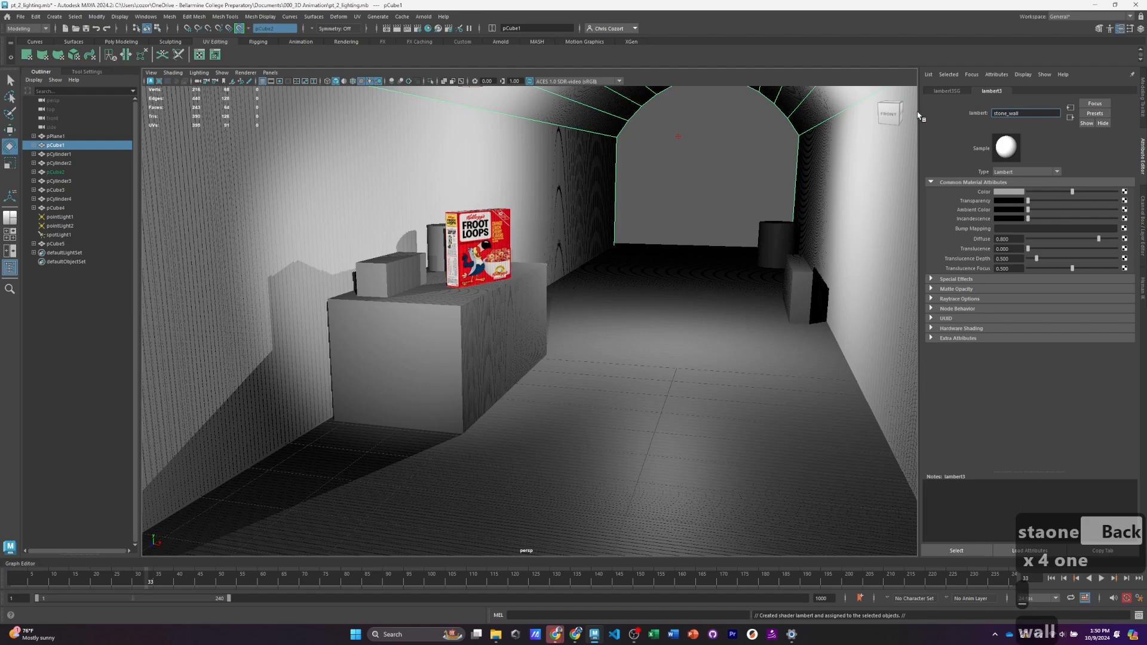
type("l")
key("Return")
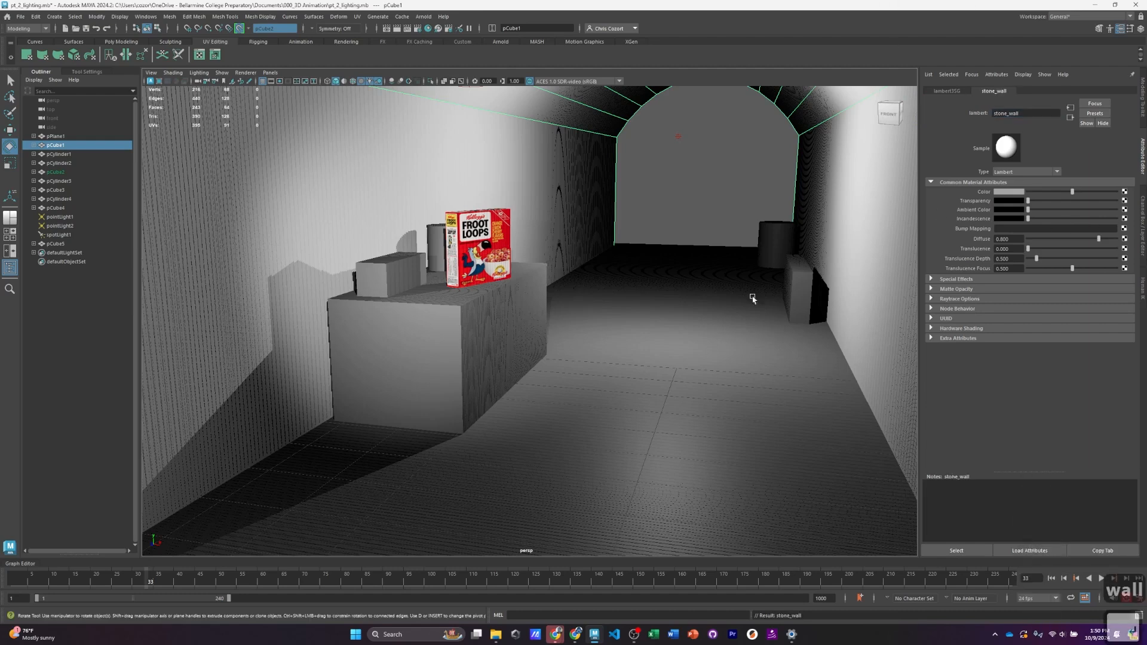
Step: Switch to a new Chrome window and search Google Images for "stone wall texture"
left_click(554, 641)
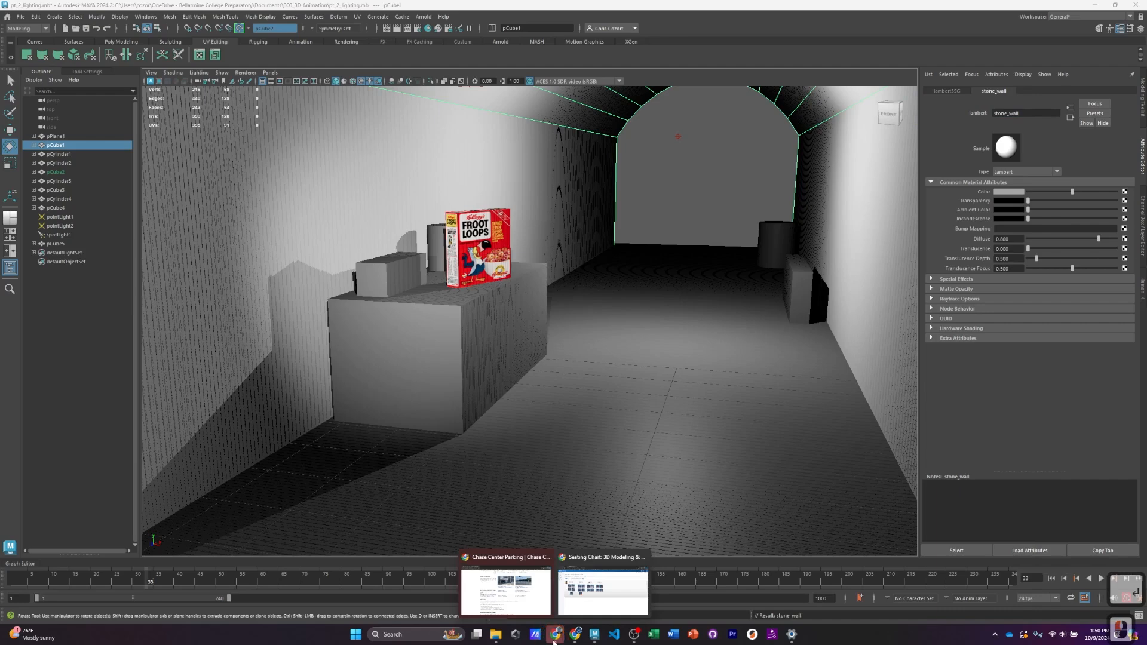
right_click(554, 641)
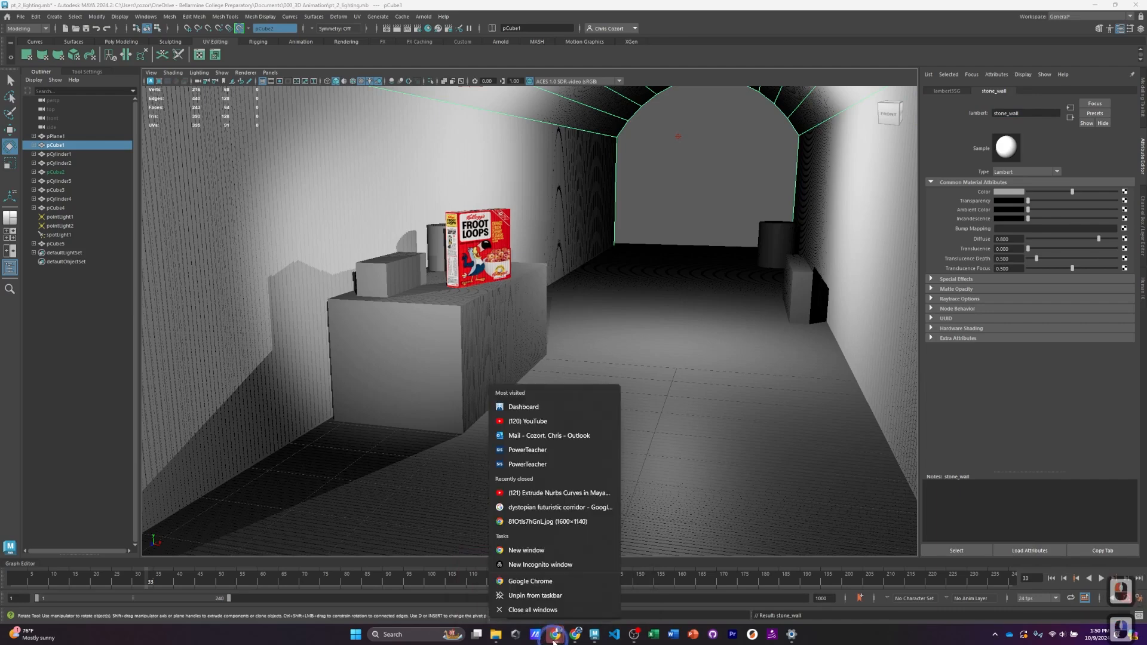
left_click(537, 552)
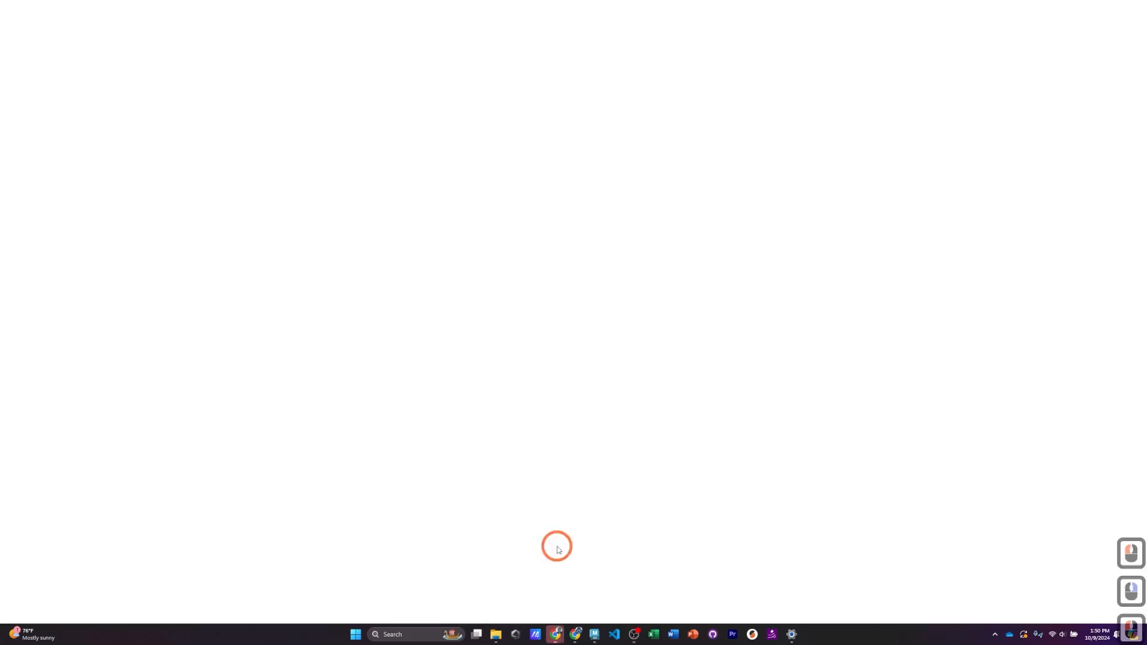
left_click(471, 182)
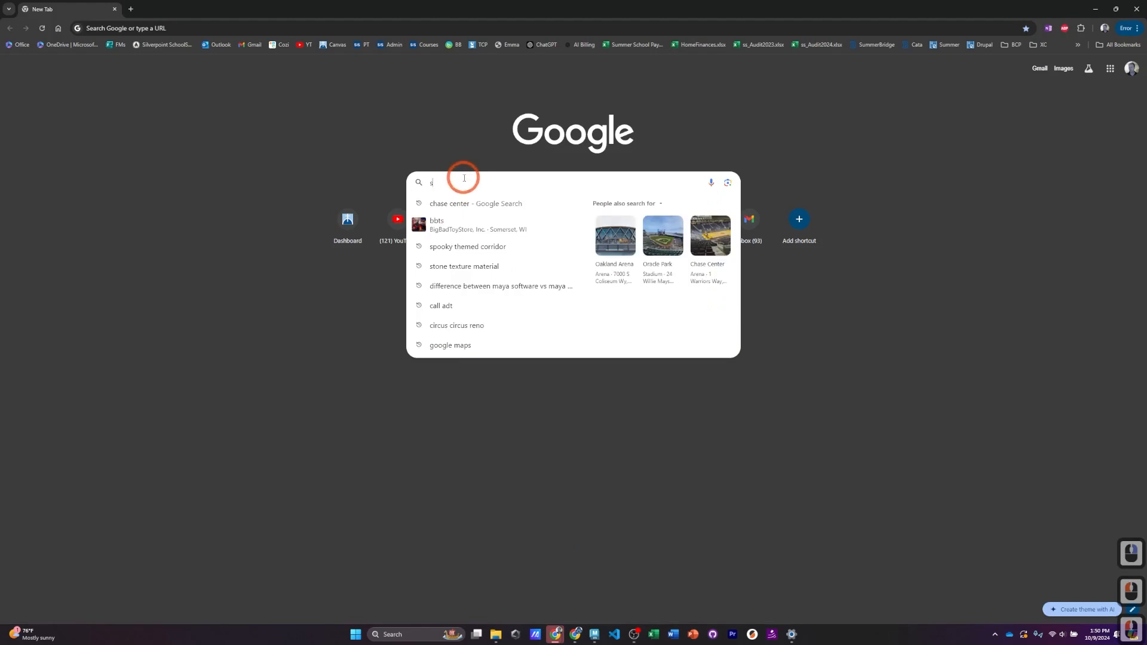
type("stone wall texture")
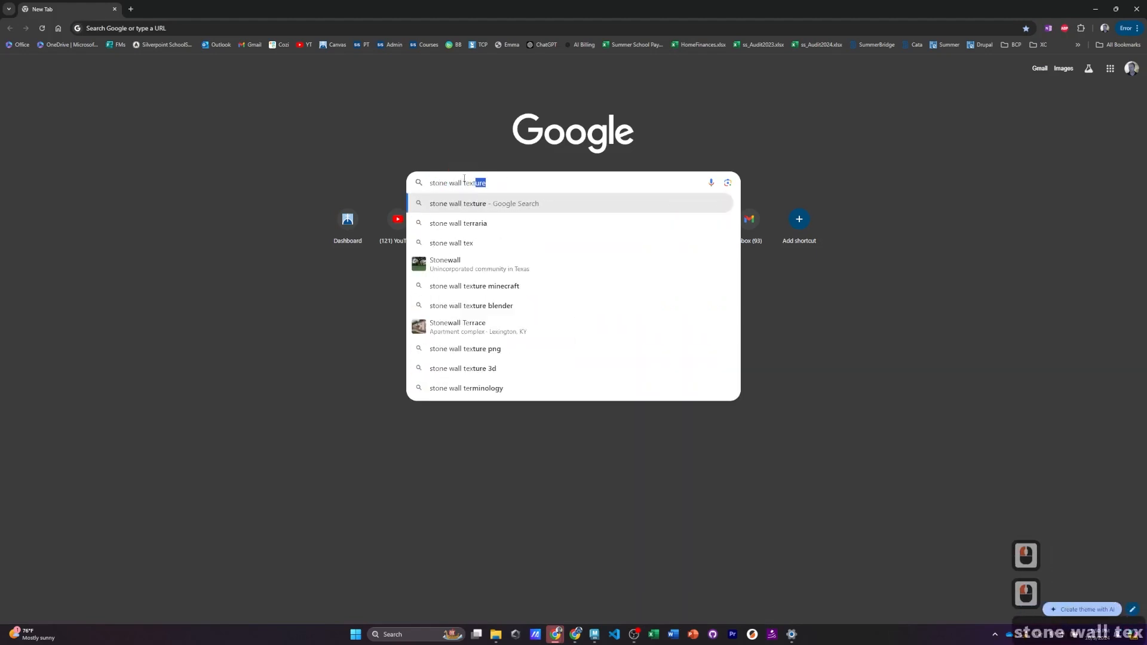
key("Return")
left_click(129, 104)
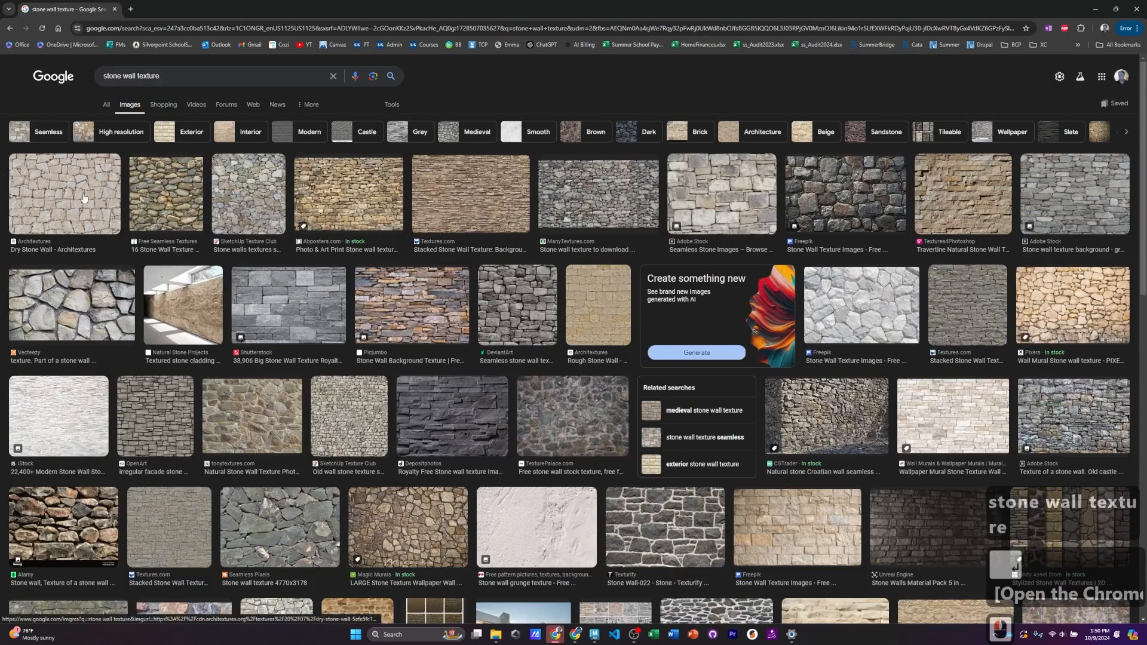
left_click(846, 194)
right_click(946, 226)
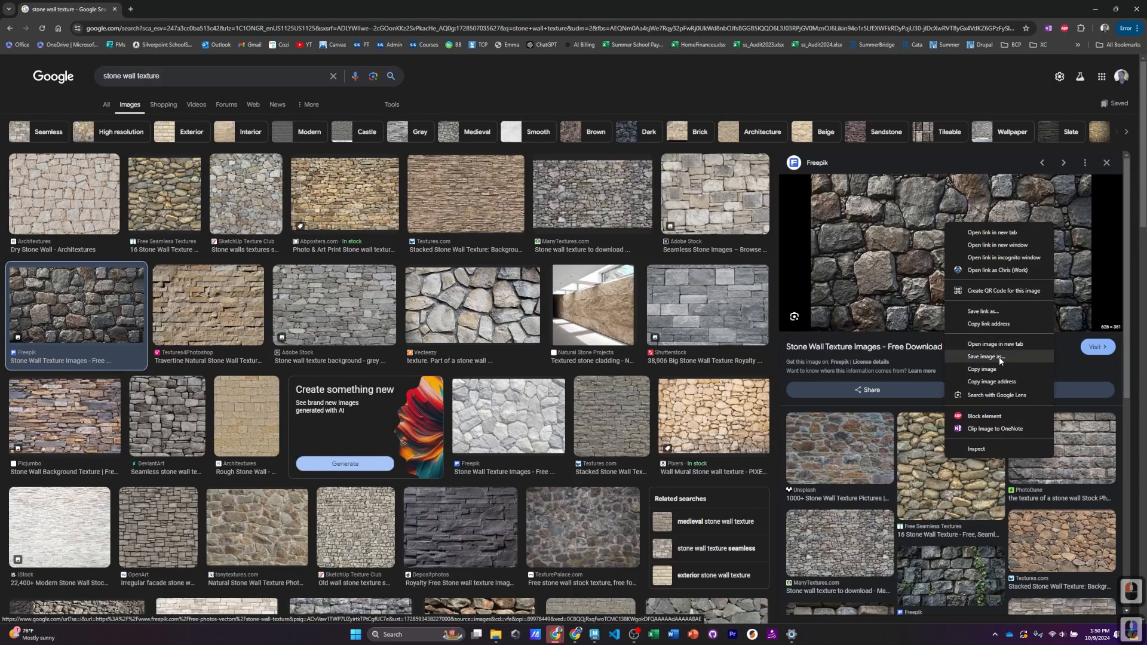
left_click(1101, 374)
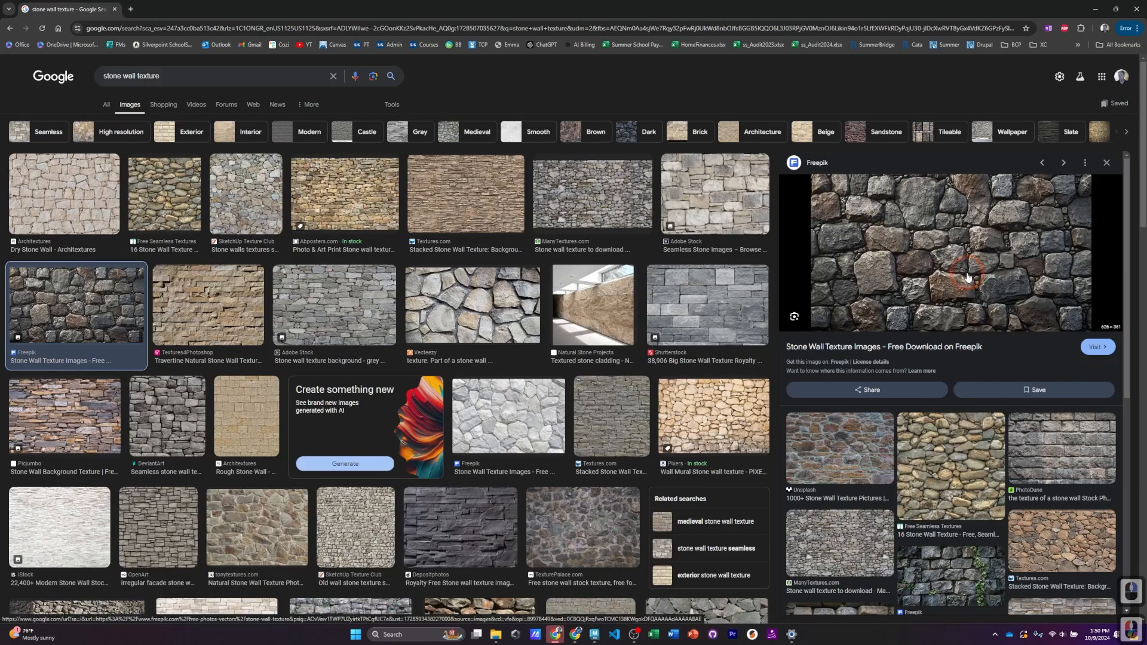
Step: Filter the image results by usage rights to Creative Commons licenses
left_click(391, 104)
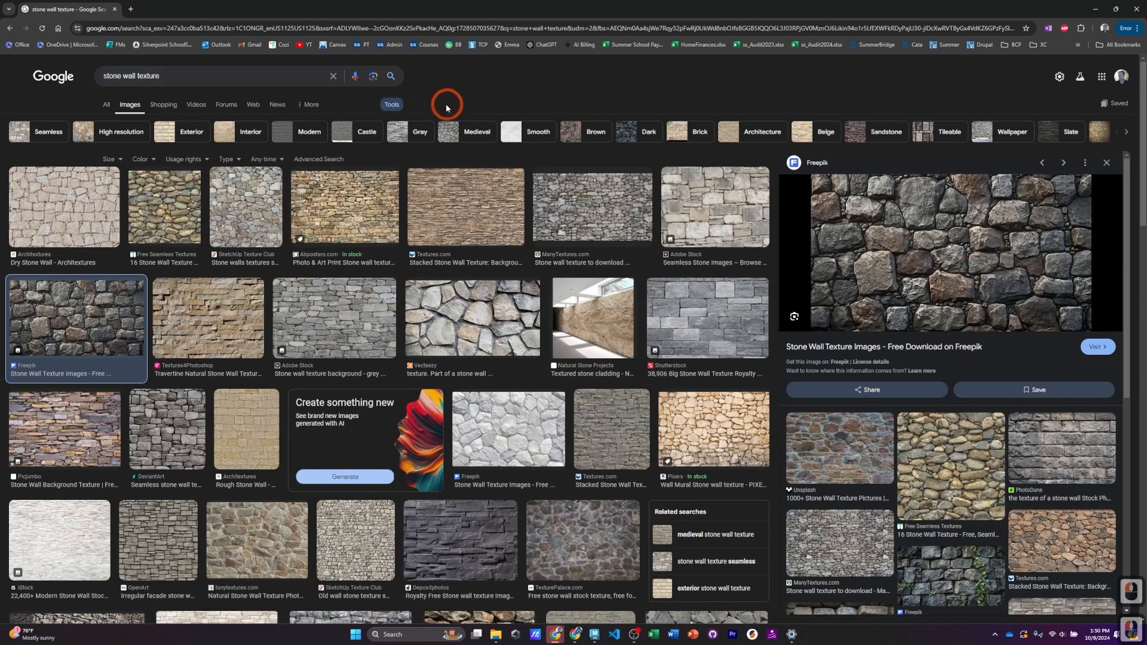
left_click(187, 159)
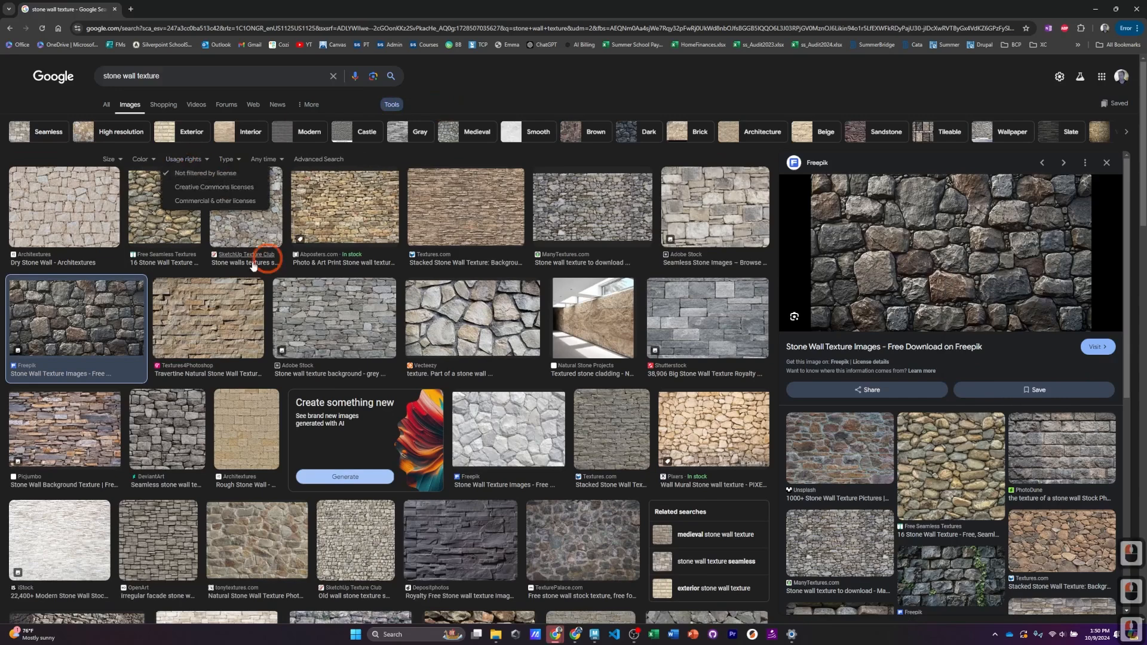
left_click(245, 192)
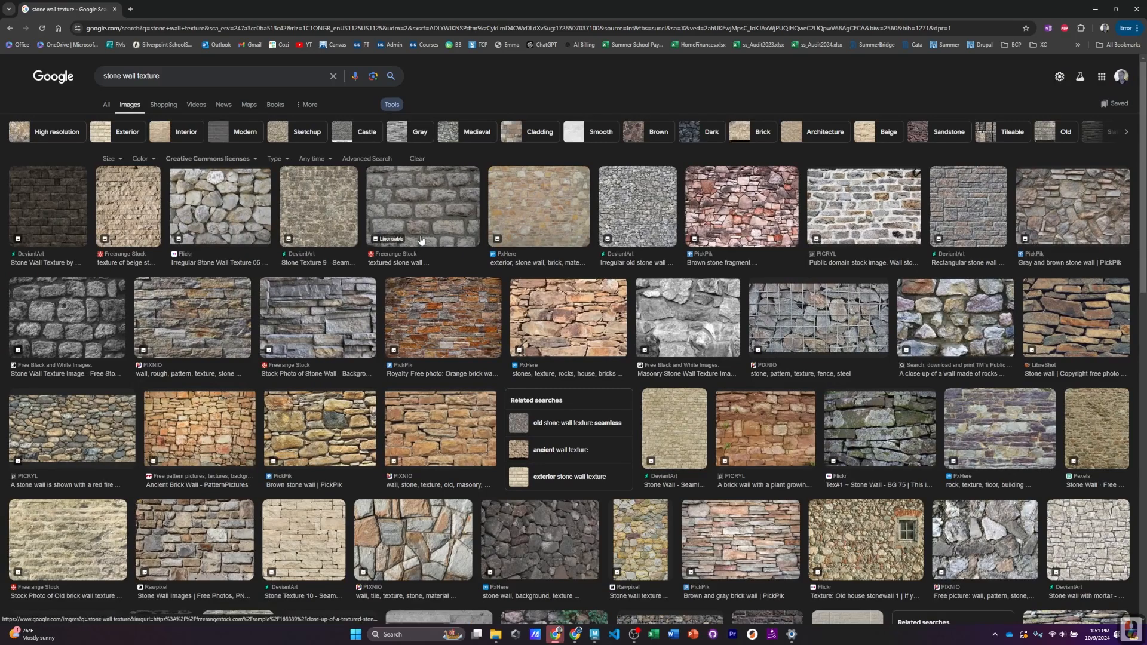
Step: Save the black-and-white stone wall image from Free Black and White Images to the materials folder as stone_wall
left_click(62, 299)
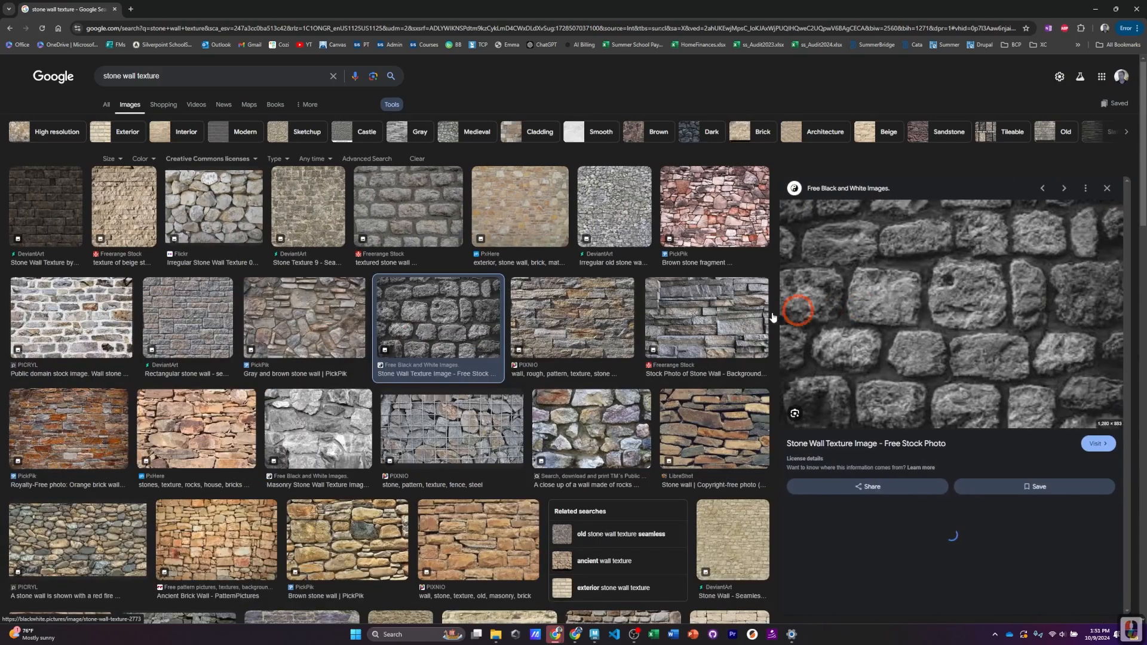
right_click(935, 281)
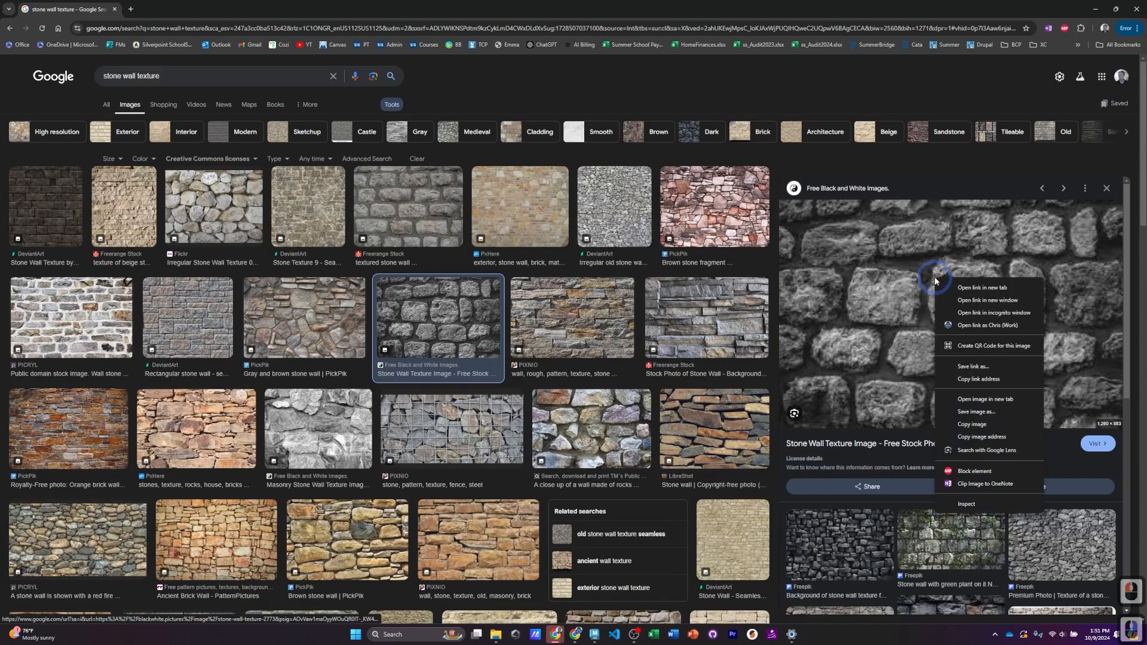
left_click(992, 411)
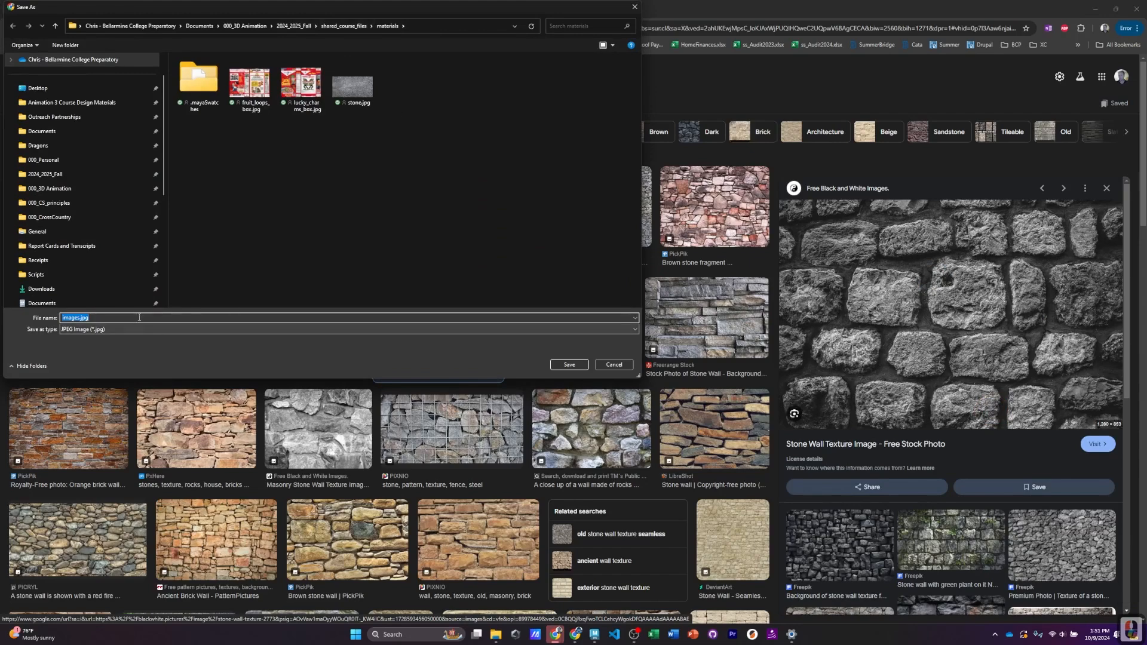
type("stone_wall")
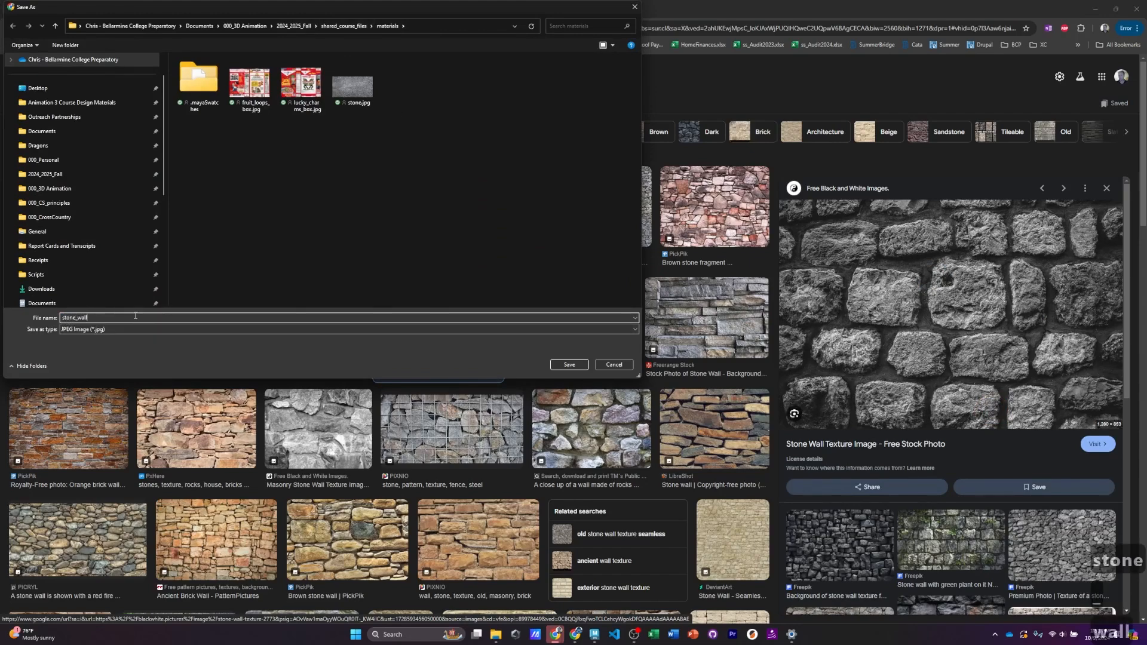
key("Return")
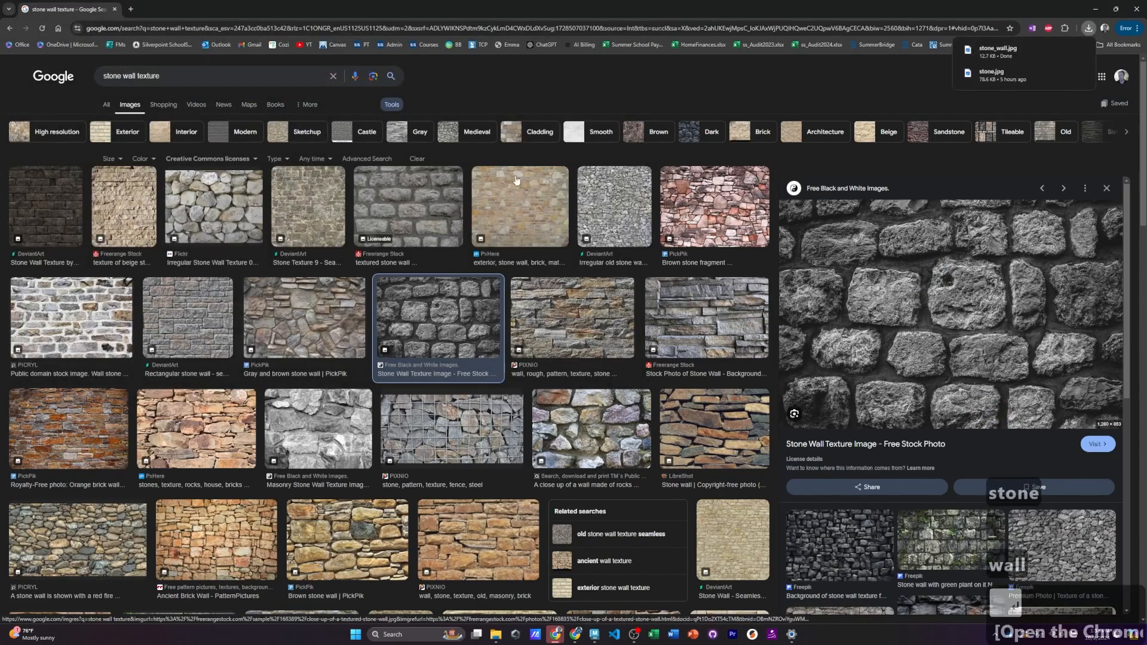
Step: Switch back to Maya and map the stone_wall material's color to a File texture using stone_wall.jpg from shared_course_files/materials
left_click(1036, 63)
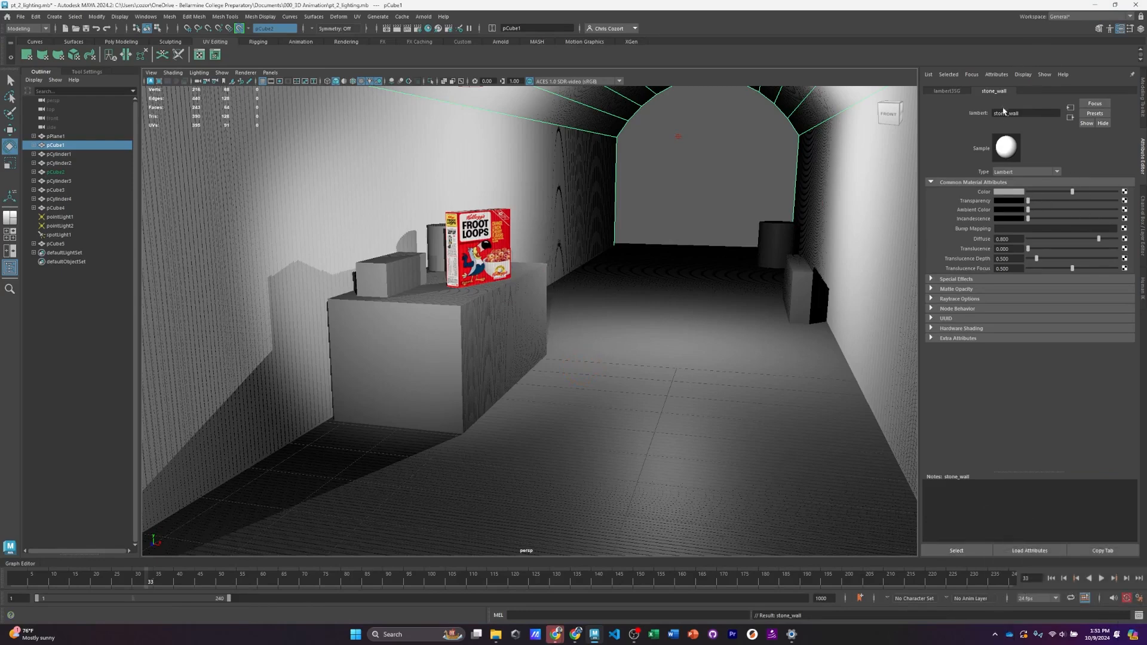
left_click(1125, 192)
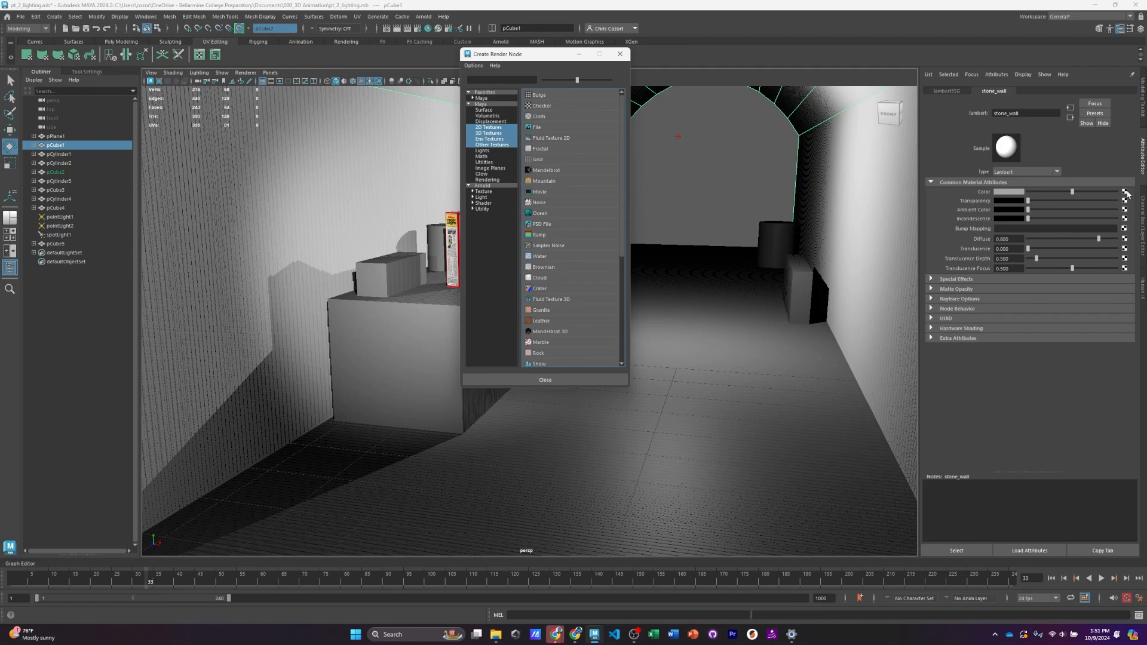
left_click(541, 127)
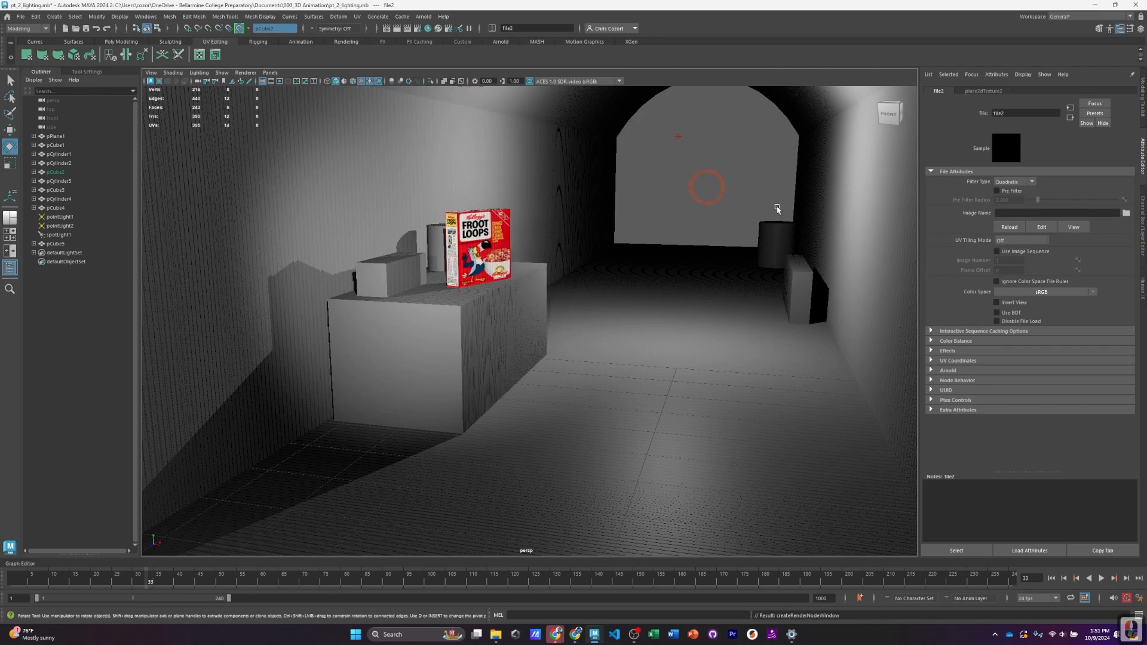
left_click(1126, 214)
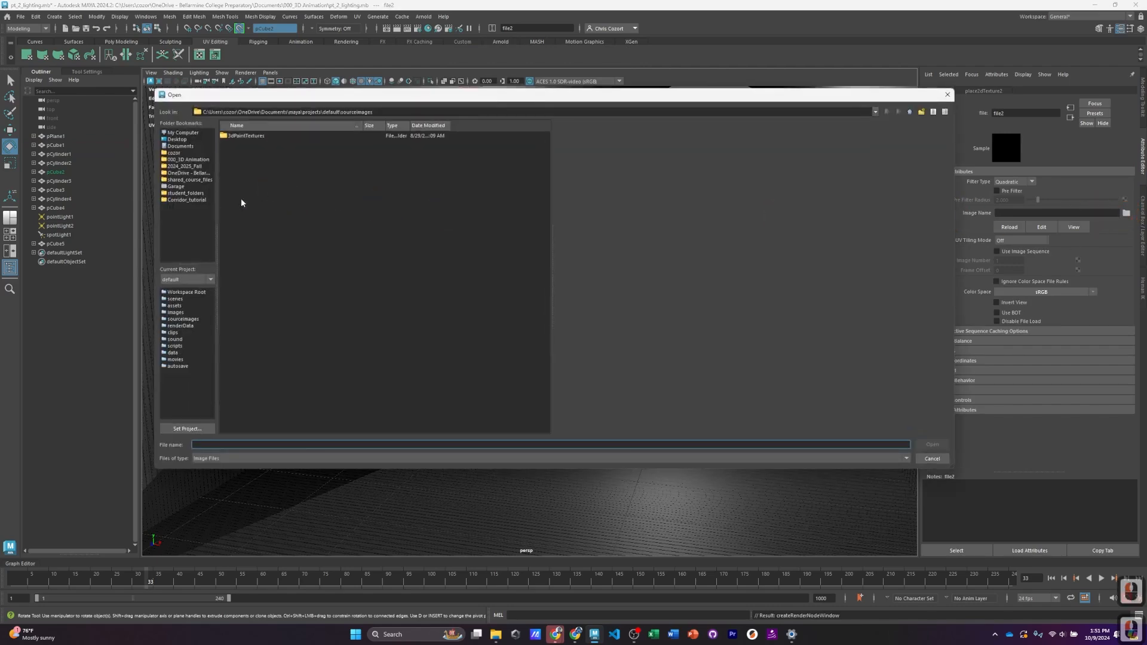
left_click(197, 180)
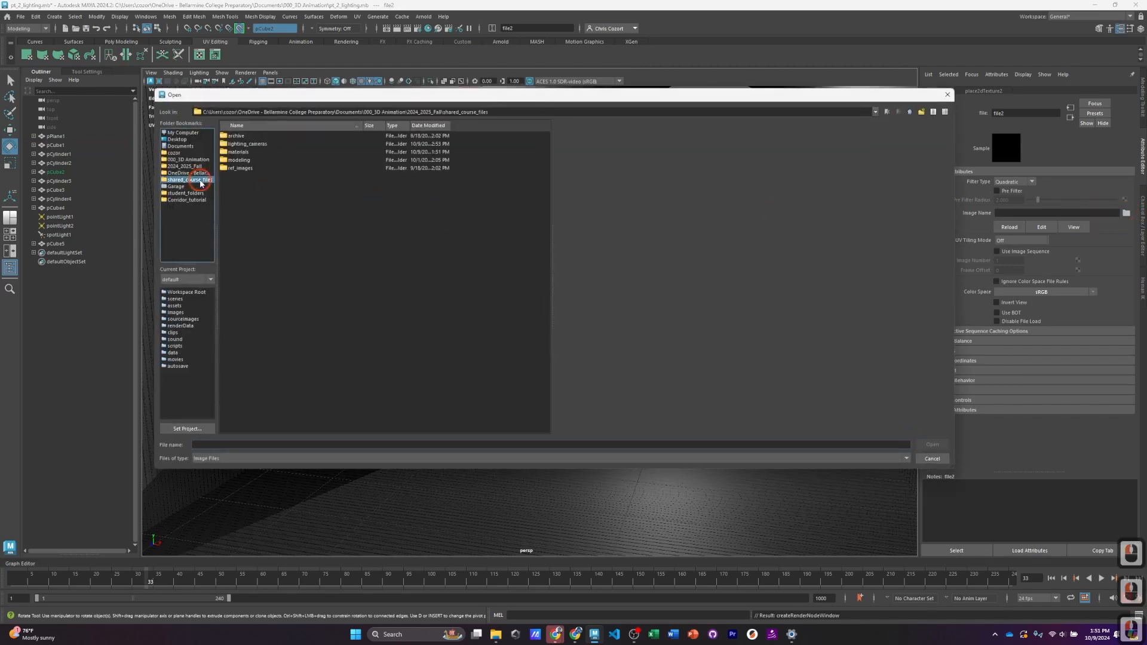
double_click(242, 153)
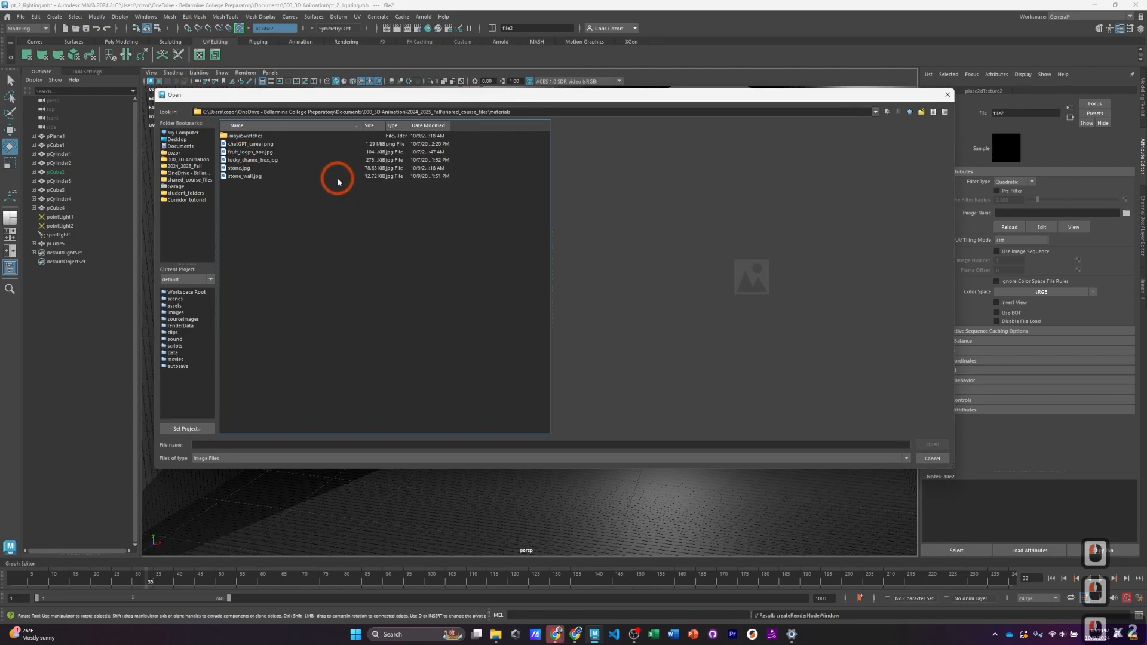
double_click(245, 176)
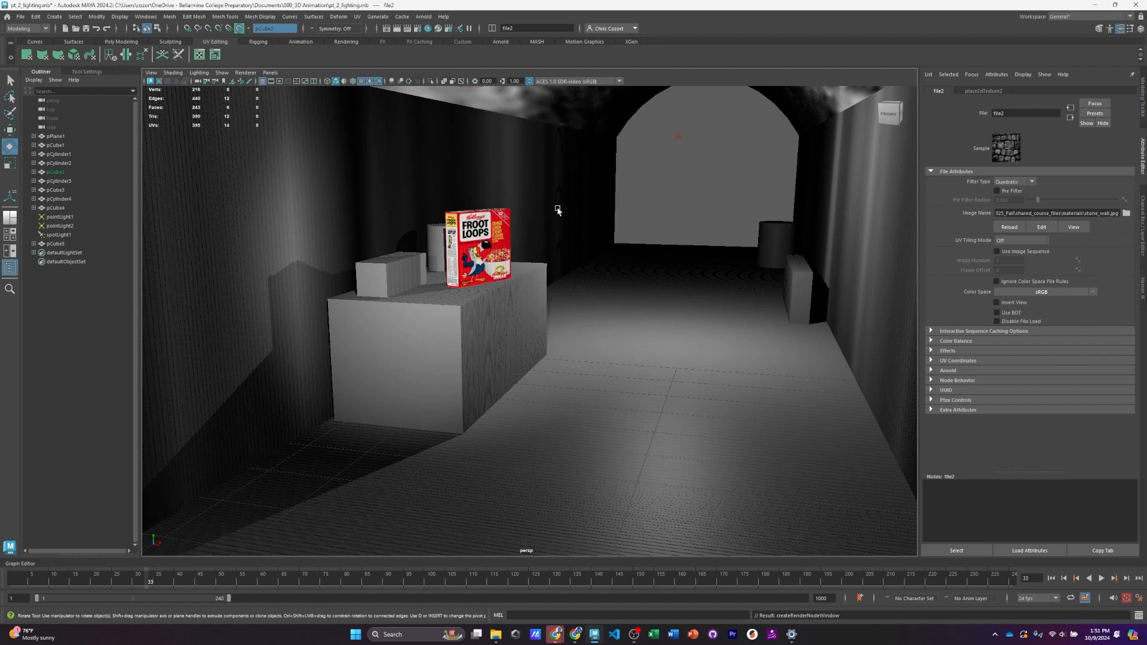
Step: Select the tunnel and examine how its UV shells lie over the stone texture in the UV Editor, then close the editor
left_click(322, 202)
left_click(201, 56)
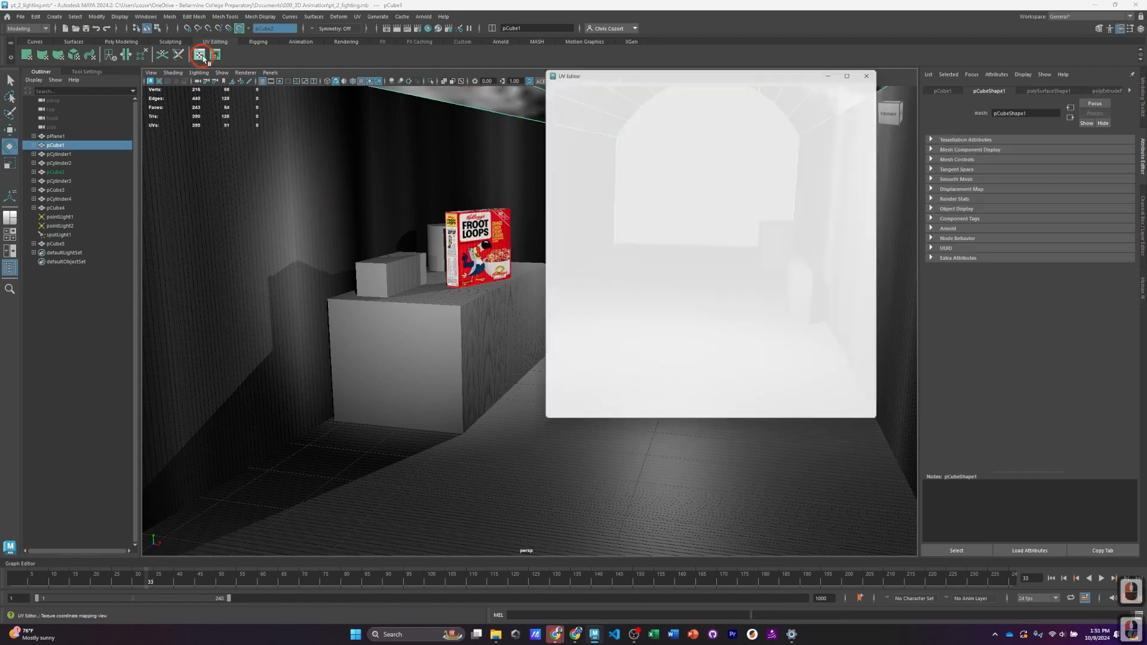
left_click(740, 252)
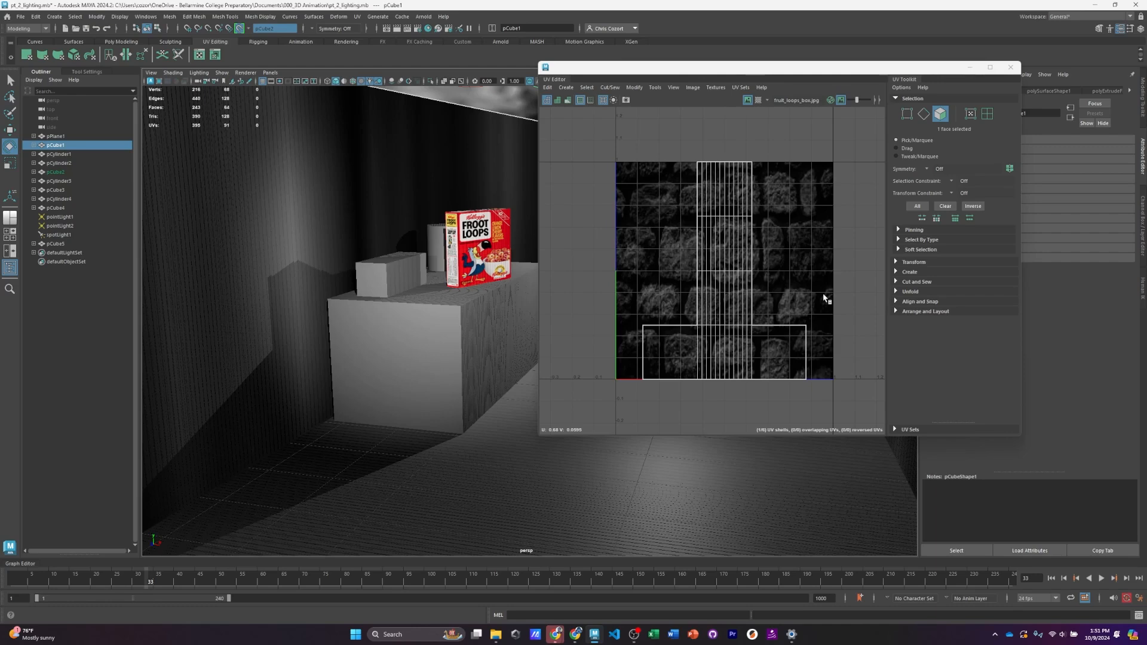
left_click(1011, 67)
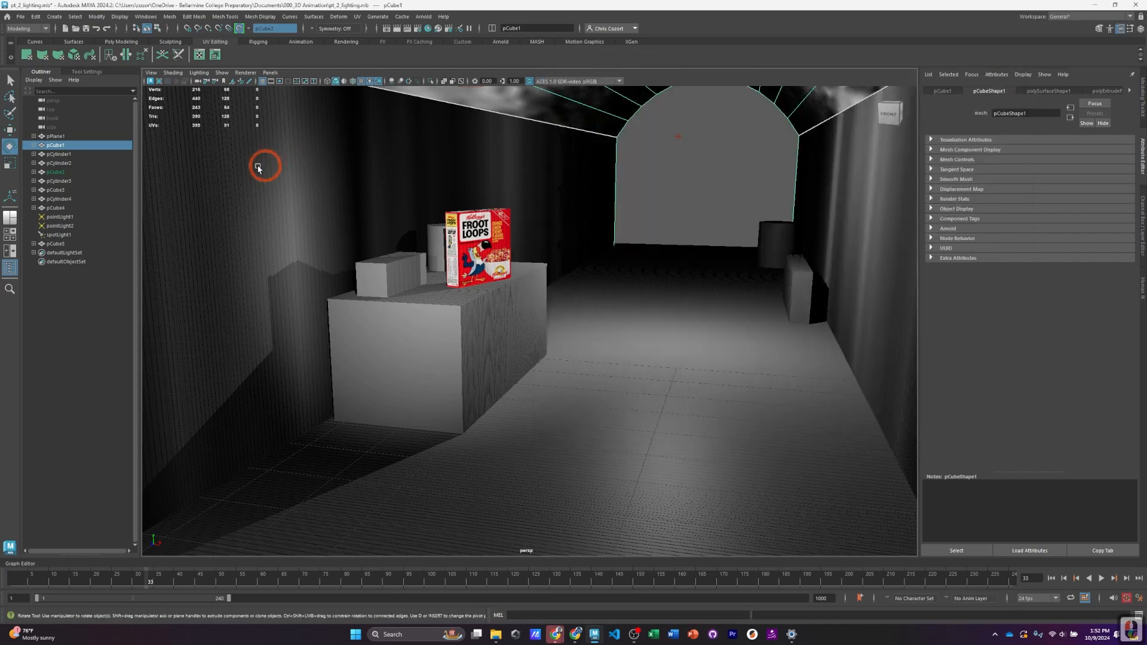
Step: Try a cylindrical UV projection on the tunnel and test-render the current frame, then close the render
left_click(42, 56)
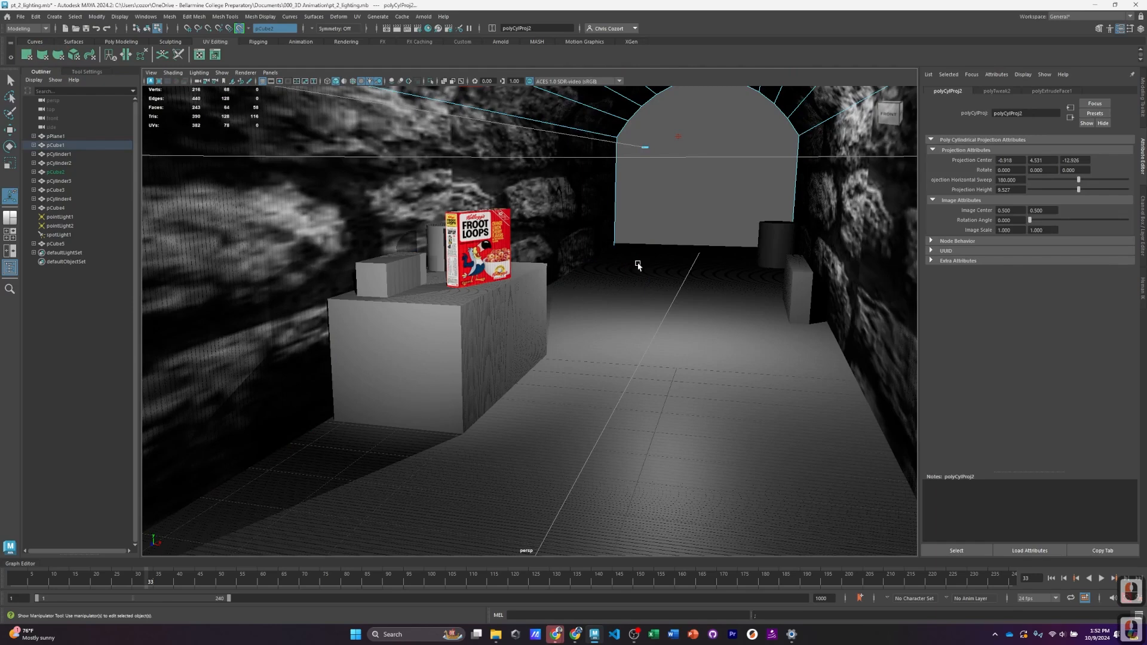
left_click(397, 28)
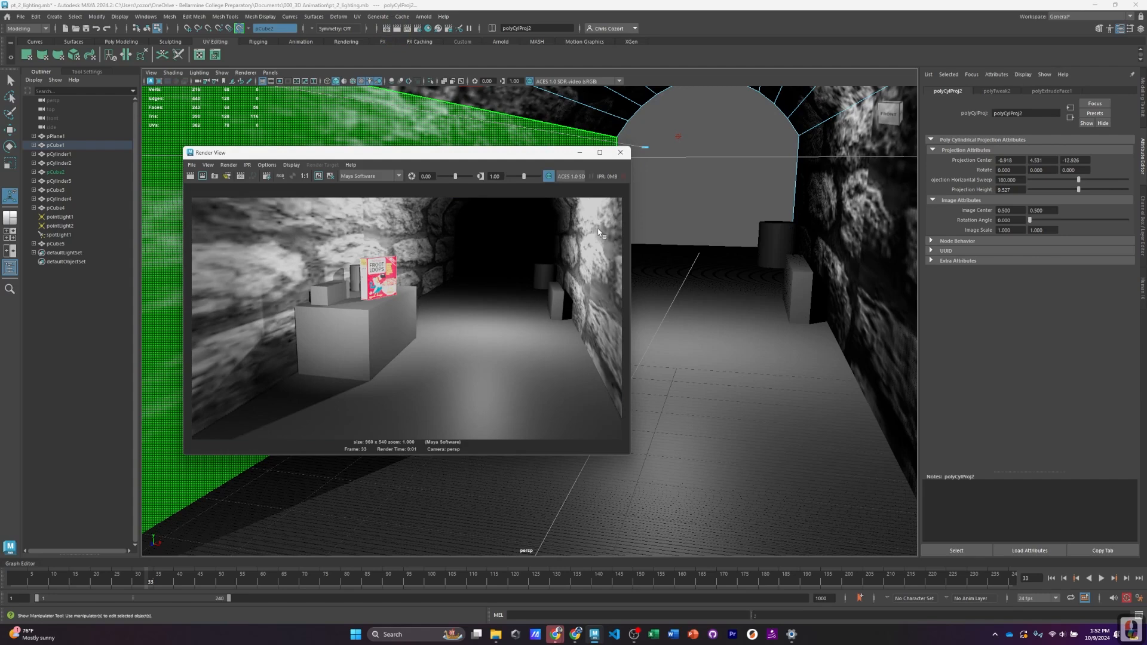
left_click(620, 152)
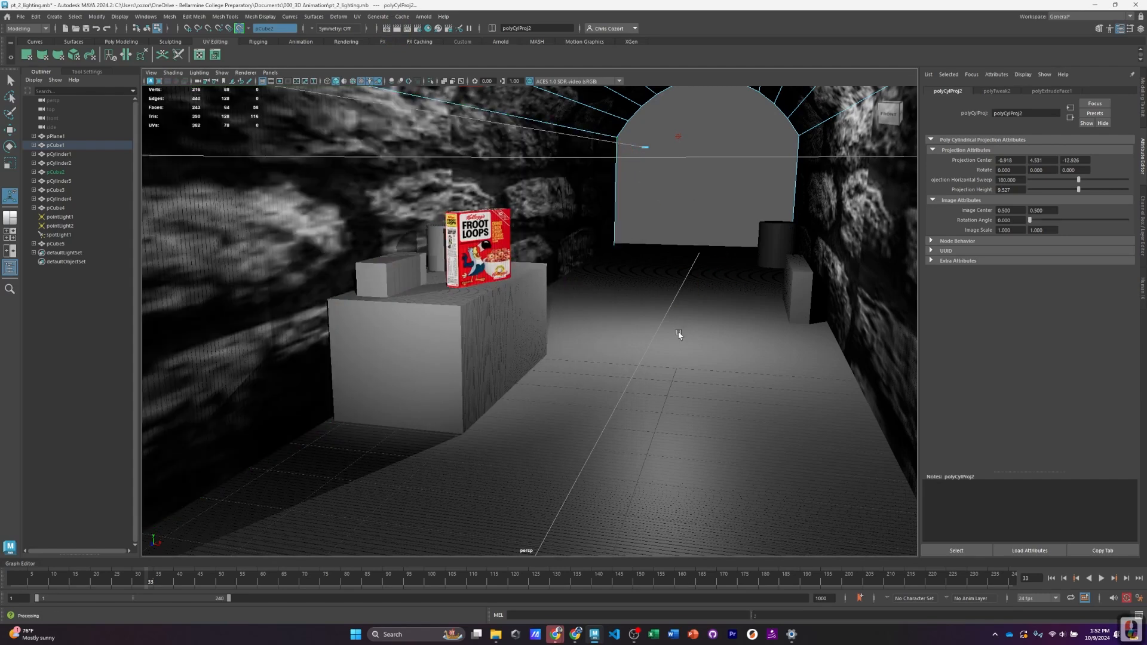
Step: Open the UV Editor with the tunnel's whole UV layout in view over the stone_wall.jpg texture
left_click(200, 54)
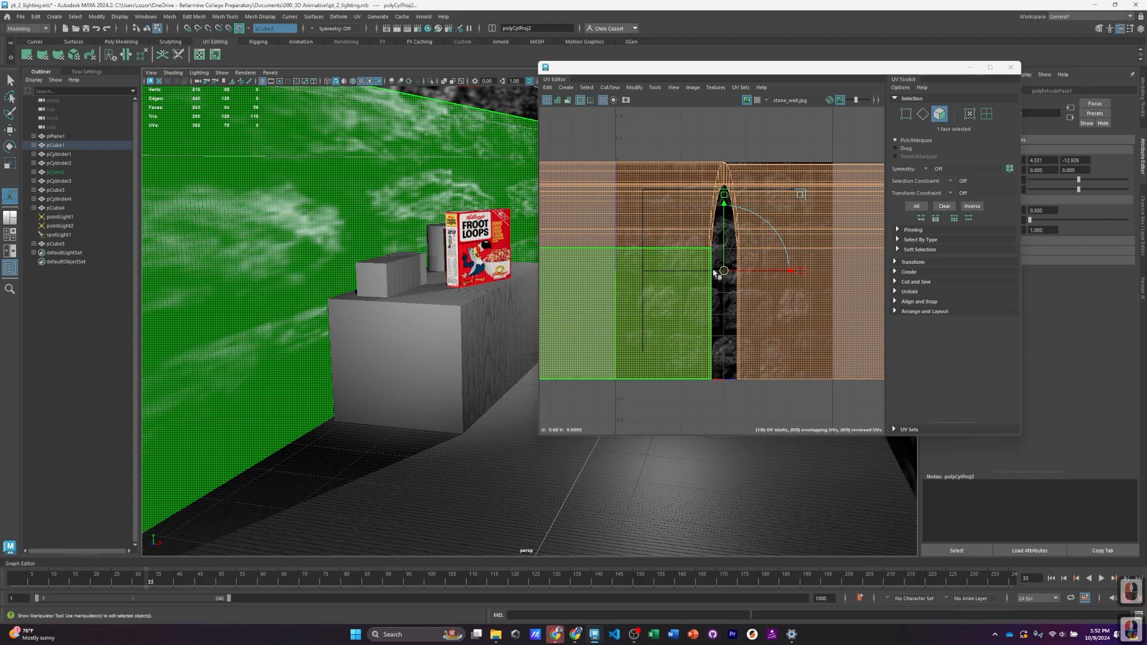
scroll(777, 306, "down", 3)
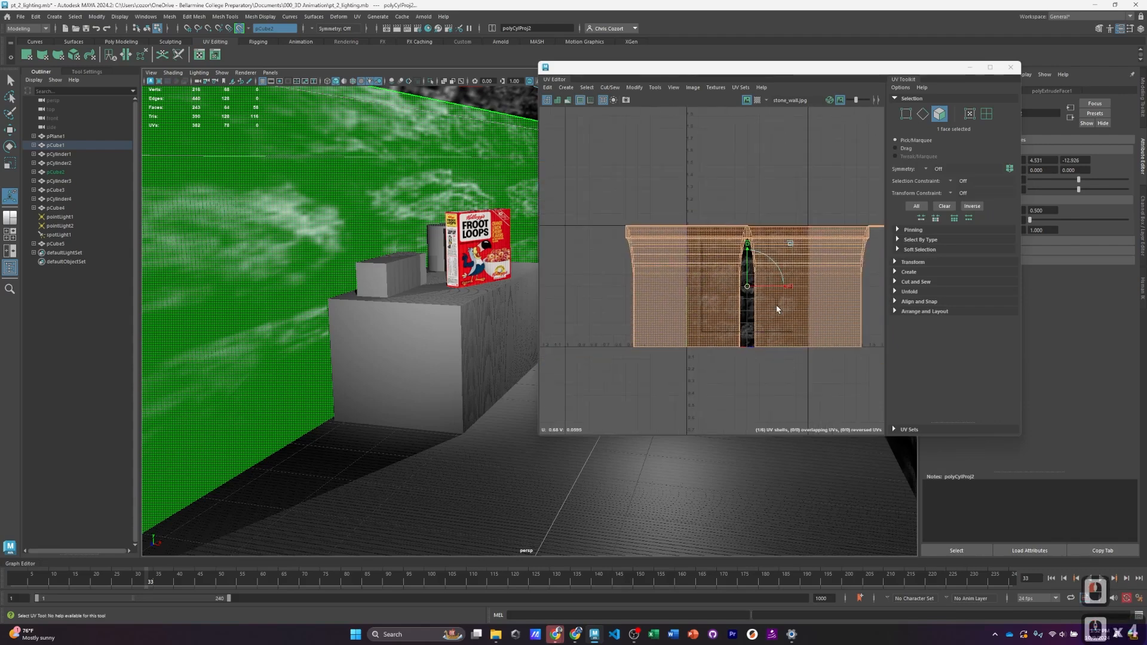
scroll(777, 307, "down", 1)
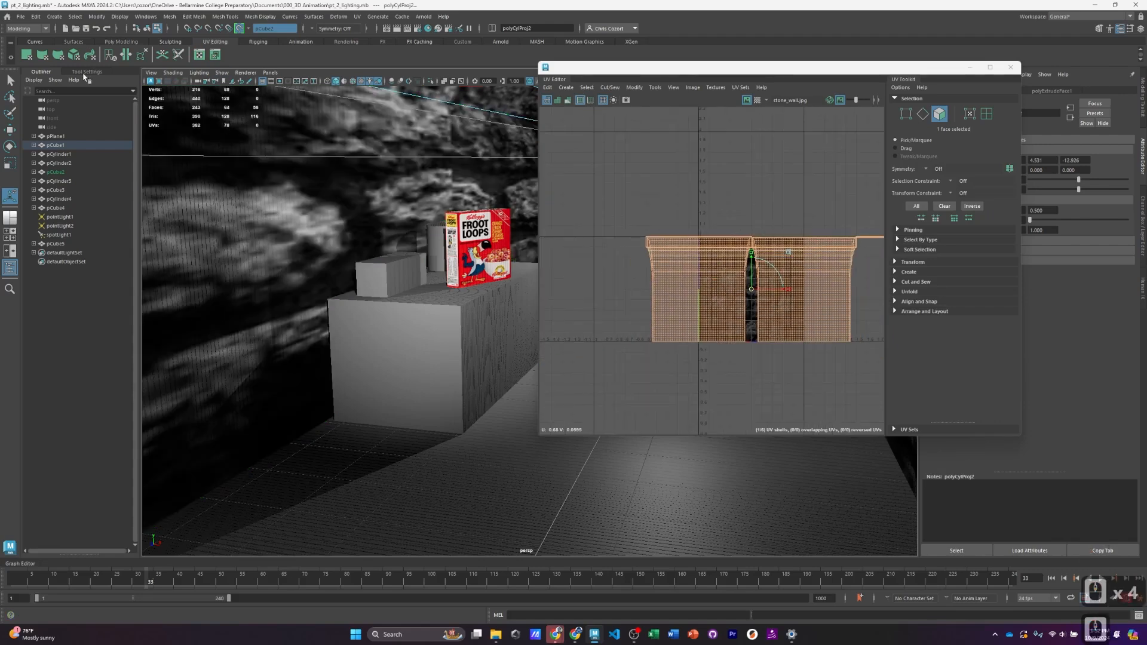
scroll(357, 167, "down", 1)
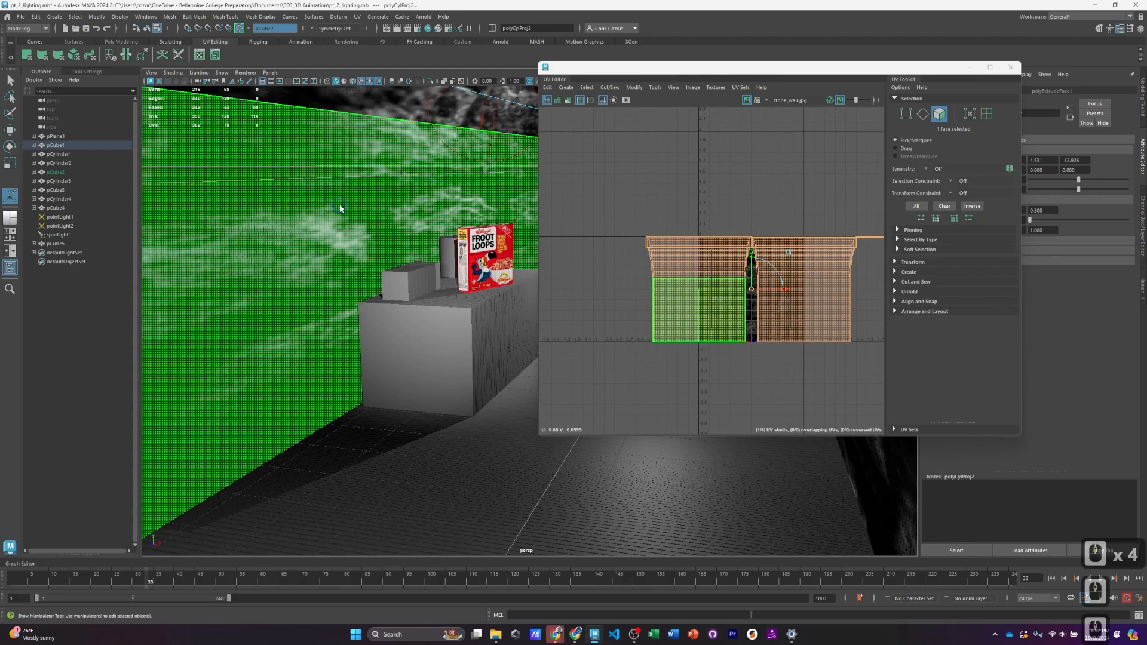
Step: Reselect the tunnel and try a spherical and an automatic UV projection on it
left_click(364, 190)
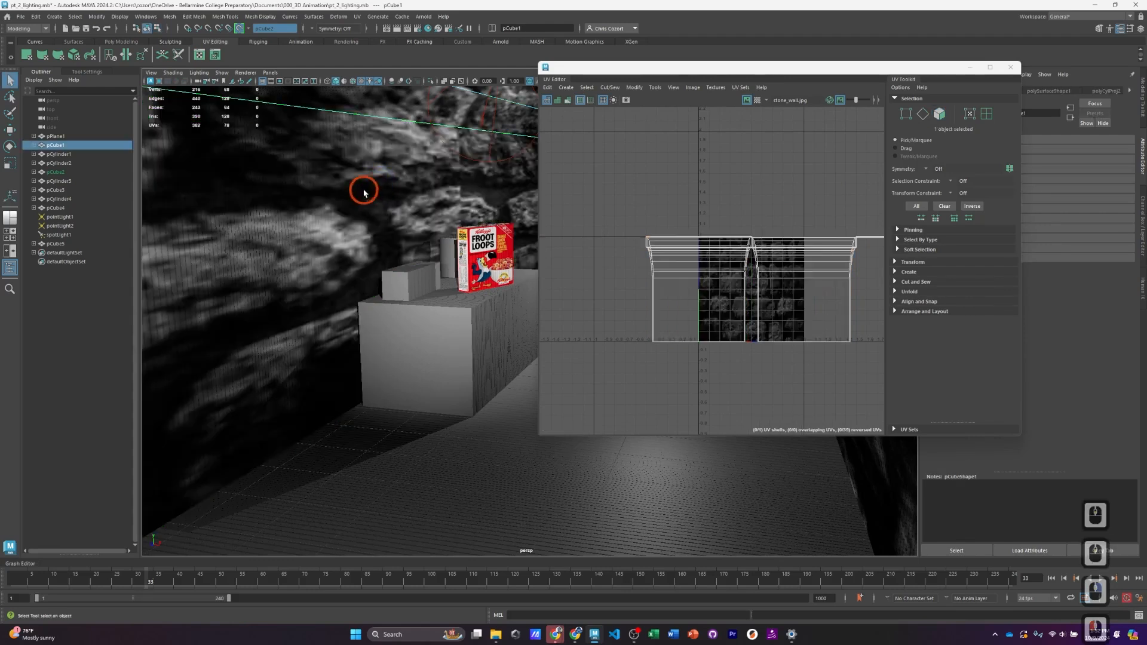
left_click(56, 58)
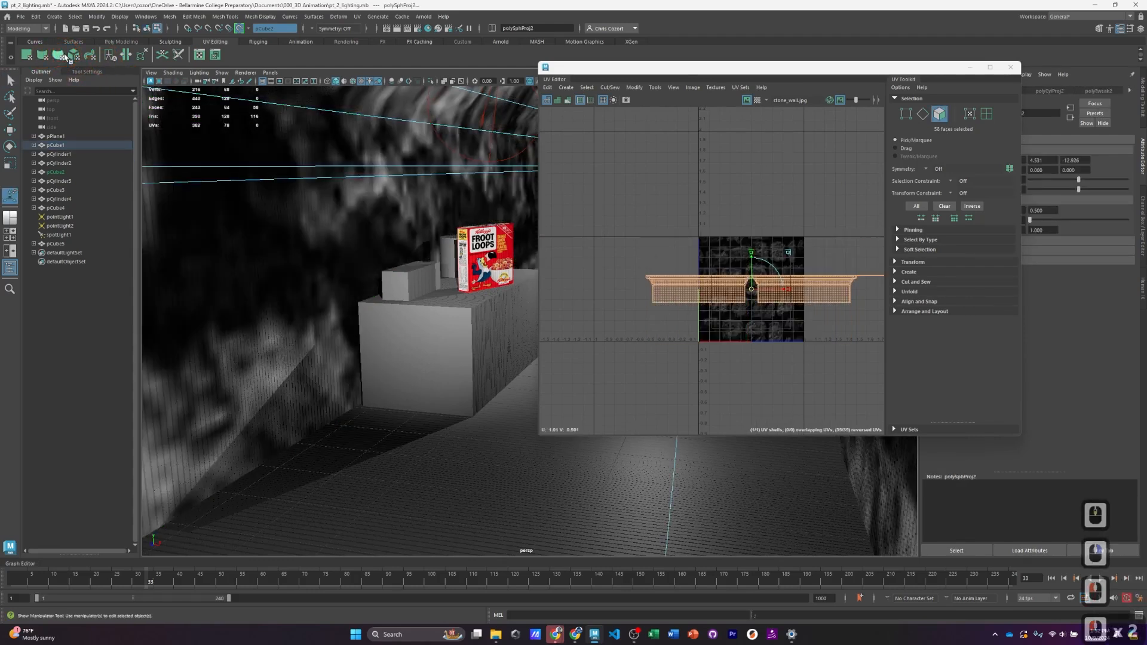
left_click(73, 55)
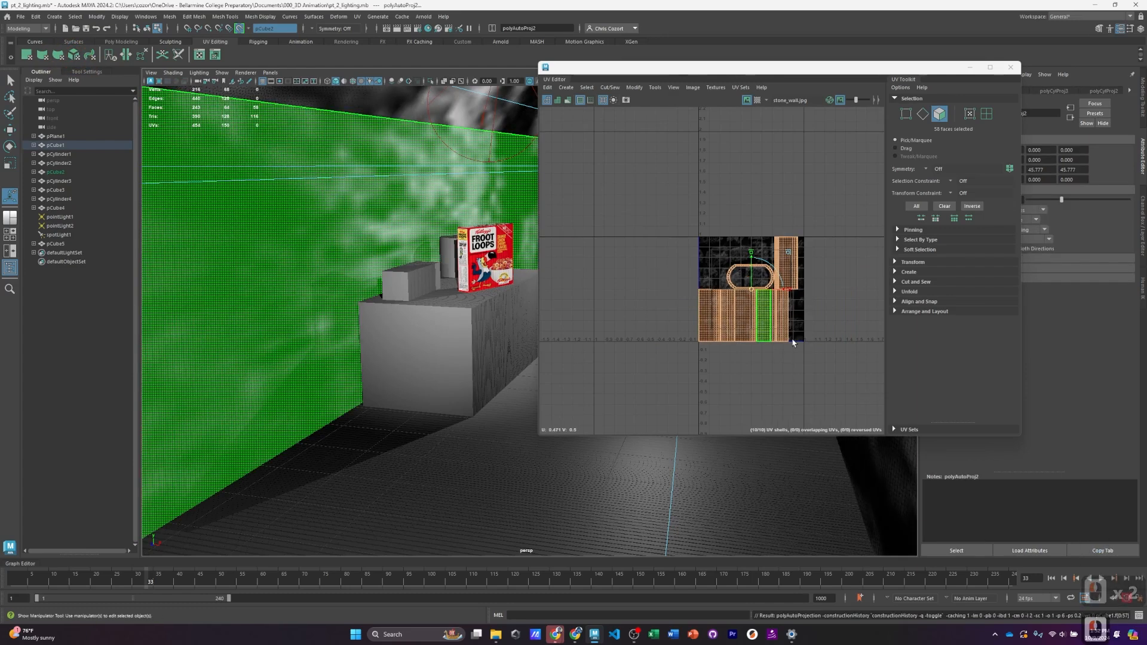
Step: Apply a planar UV projection to the tunnel and scale its UVs up uniformly until the stones repeat at a much smaller size
left_click(32, 56)
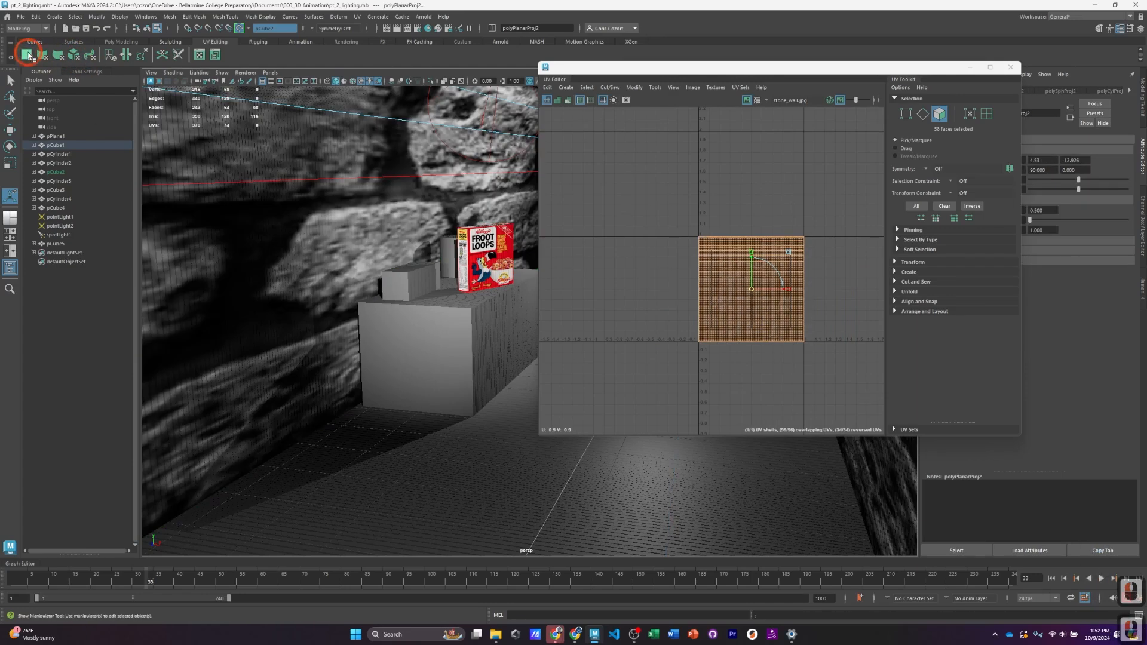
left_click(26, 55)
left_click_drag(746, 63, 891, 90)
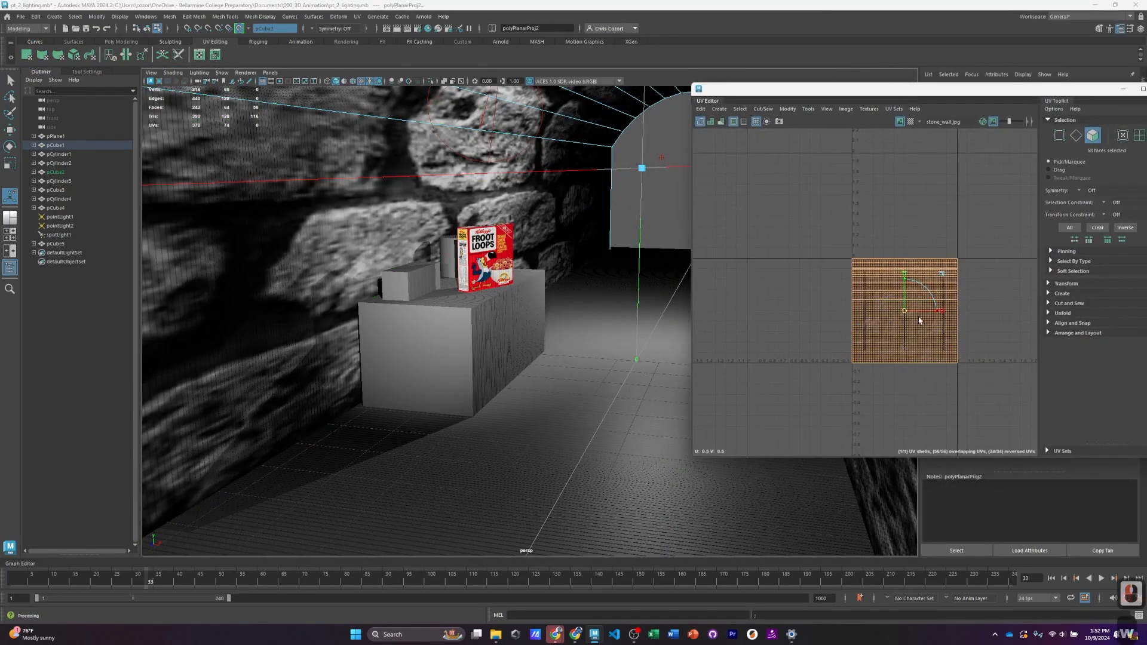
key("r")
left_click_drag(905, 311, 980, 306)
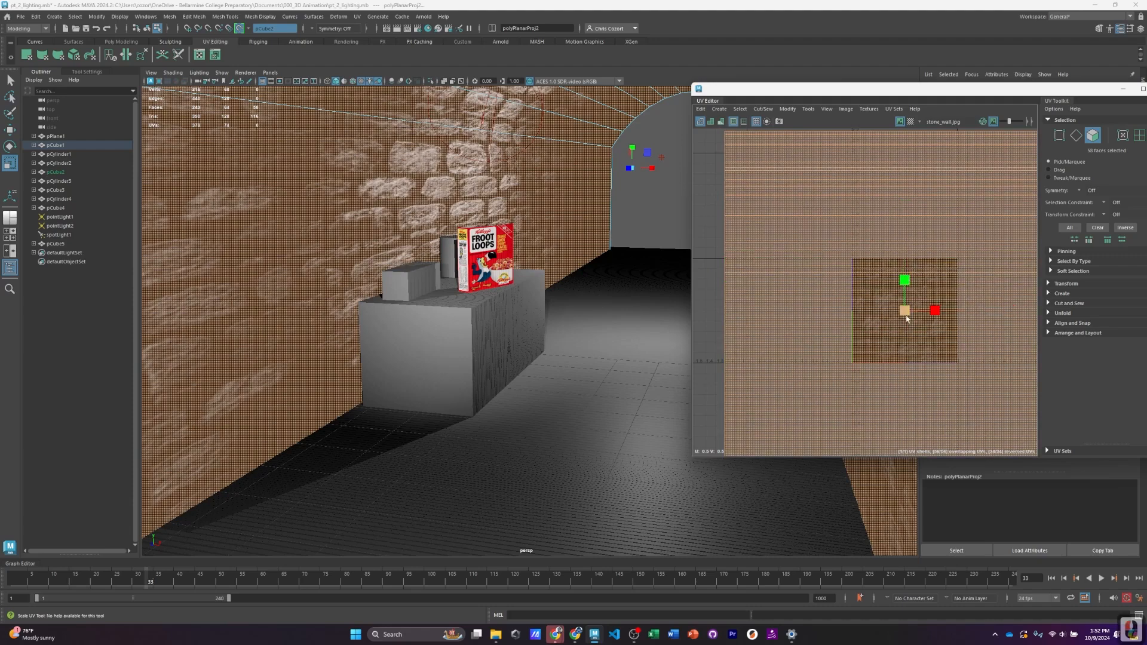
mouse_move(909, 315)
left_mouse_down()
mouse_move(959, 311)
mouse_move(912, 315)
mouse_move(927, 312)
left_mouse_up()
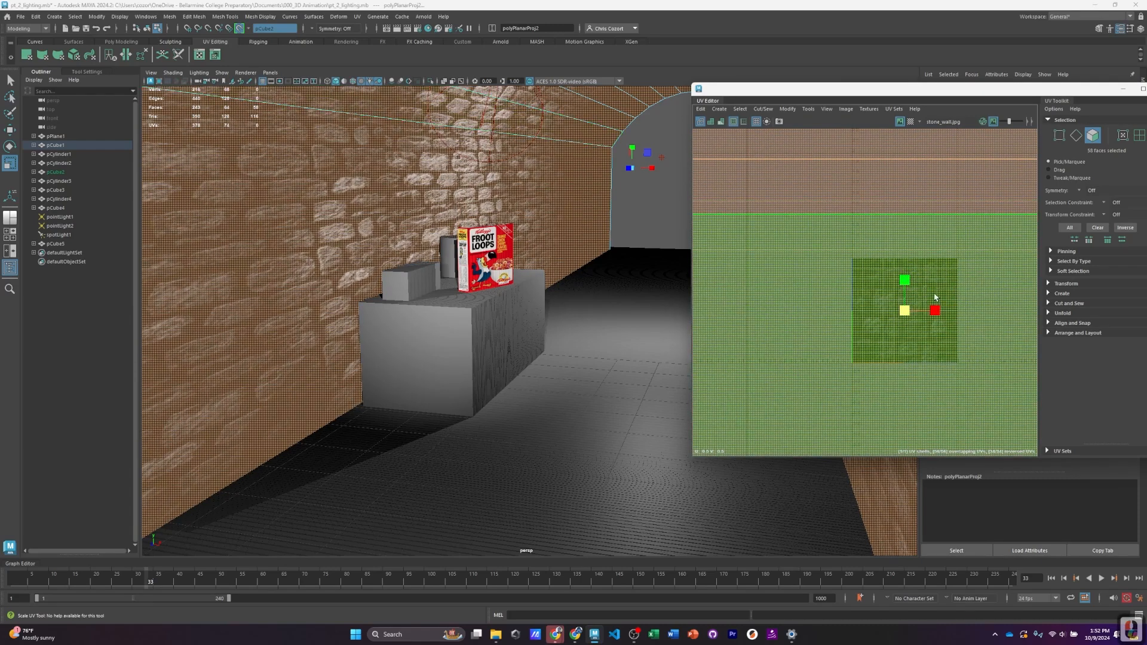
left_click(654, 211)
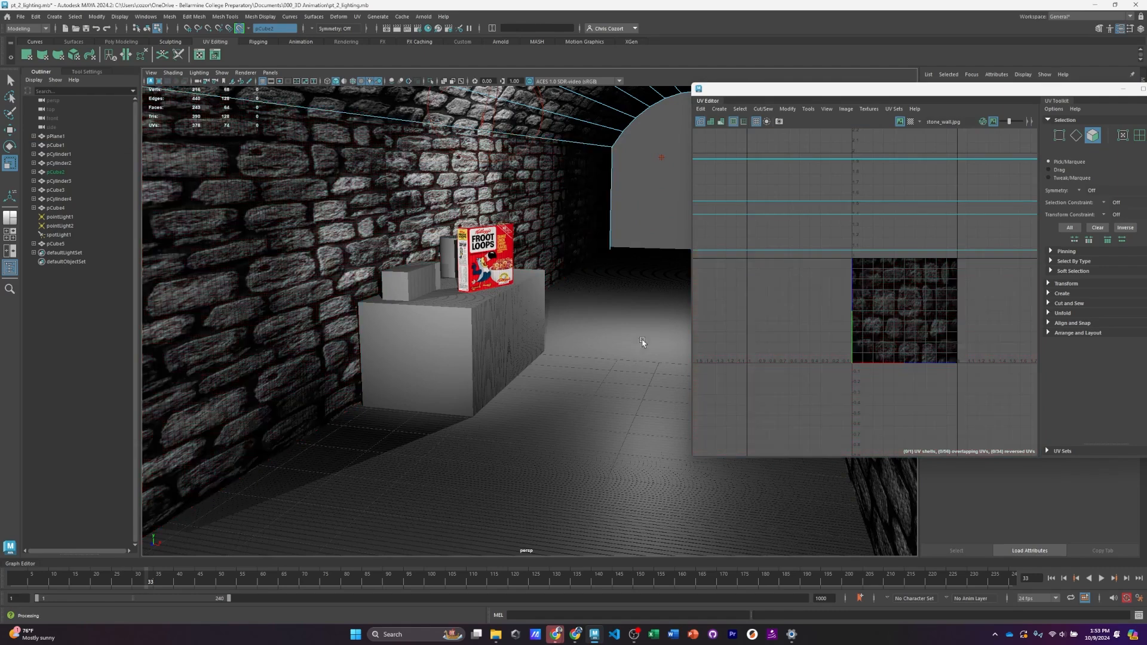
left_click(637, 243)
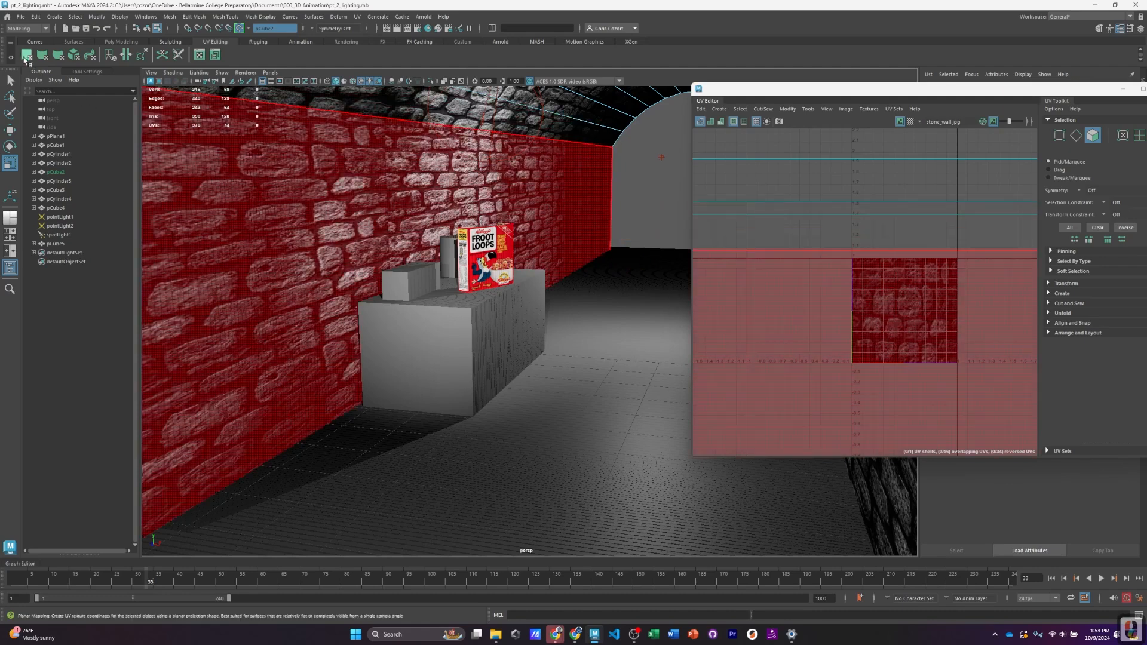
scroll(595, 280, "up", 10)
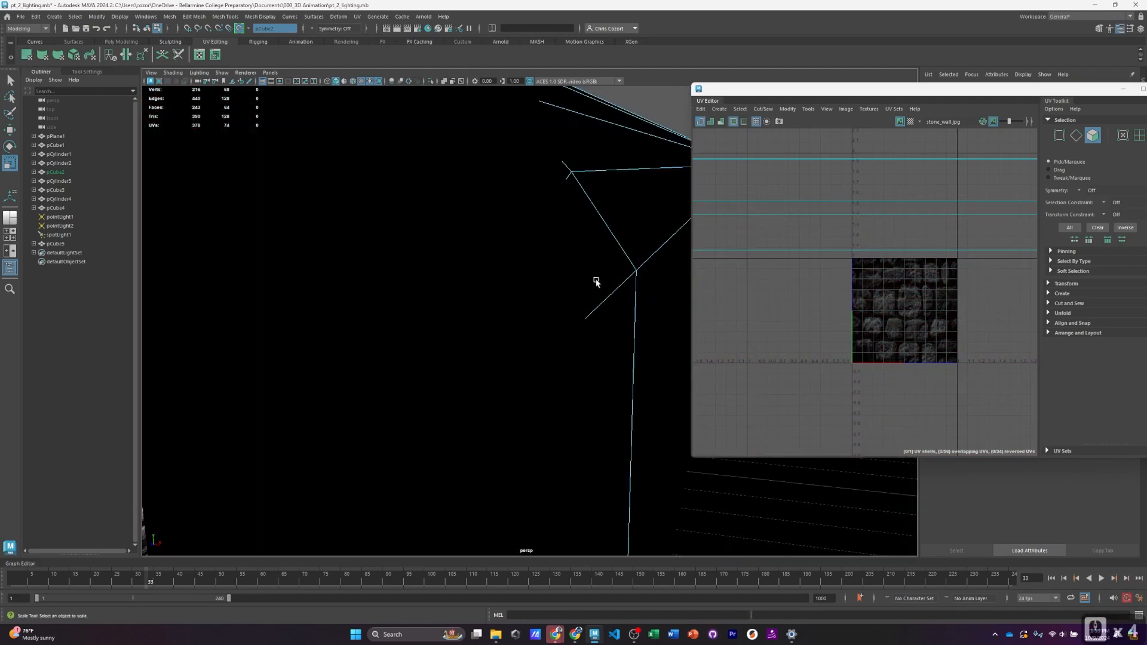
scroll(596, 281, "down", 7)
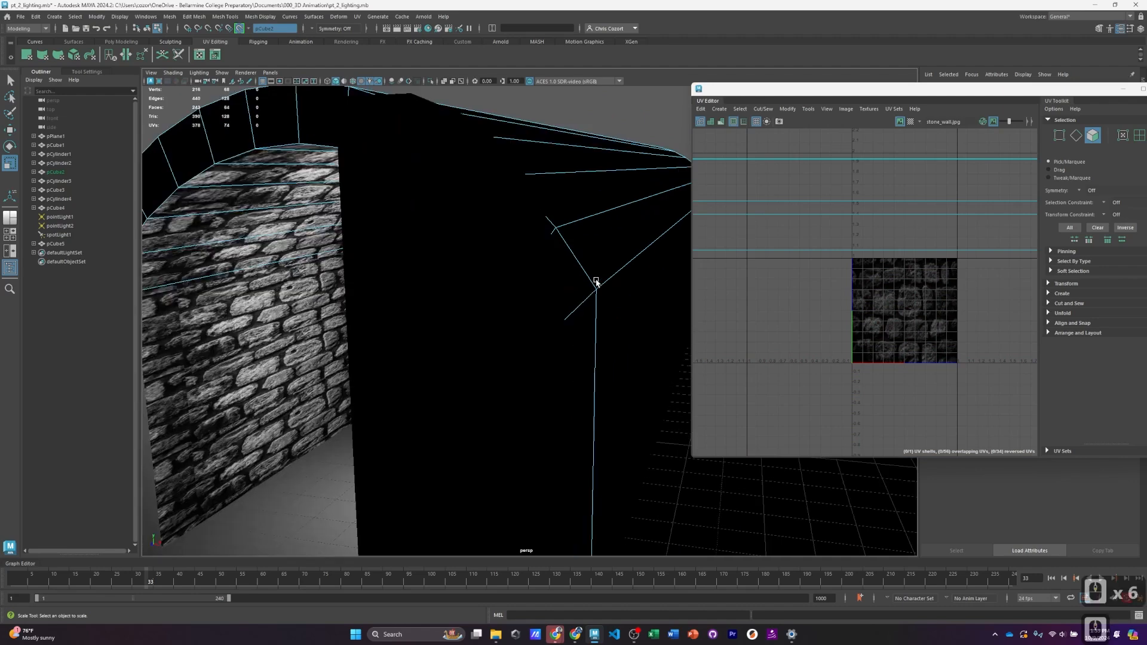
scroll(597, 287, "down", 3)
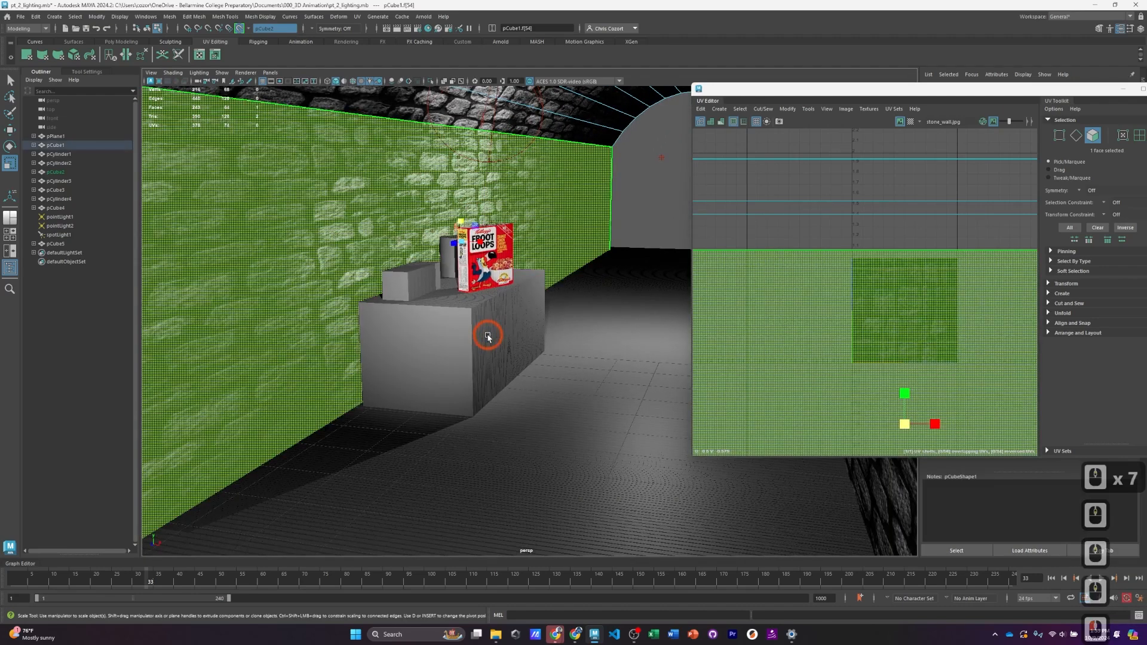
left_click(614, 177)
left_click(556, 233)
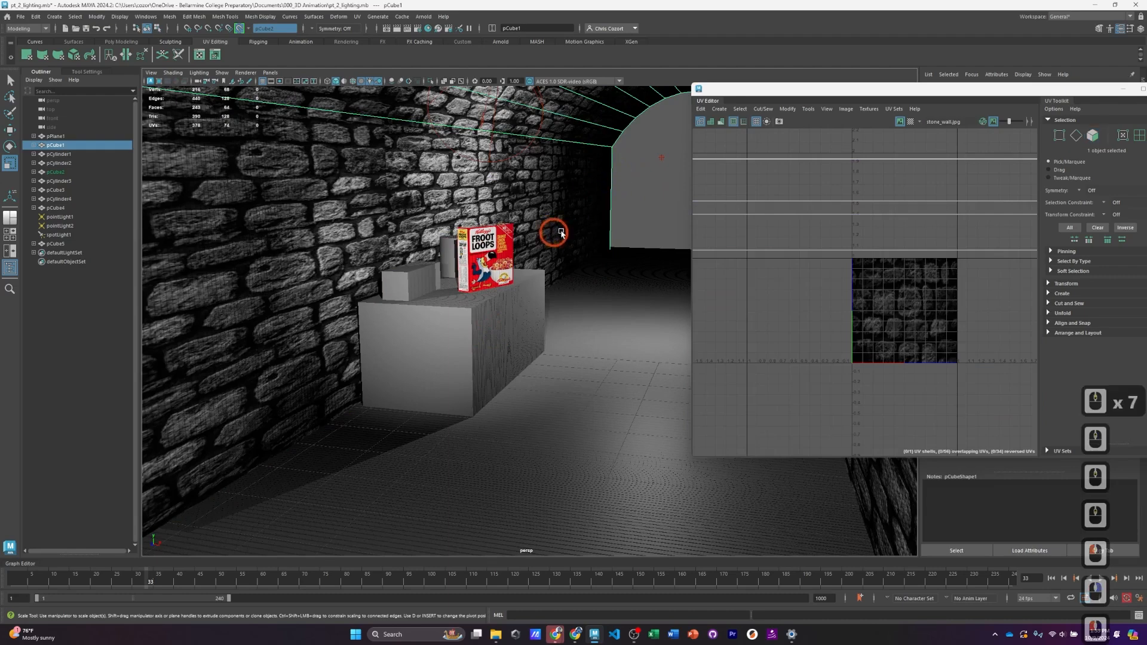
left_click(559, 284)
left_click(488, 319)
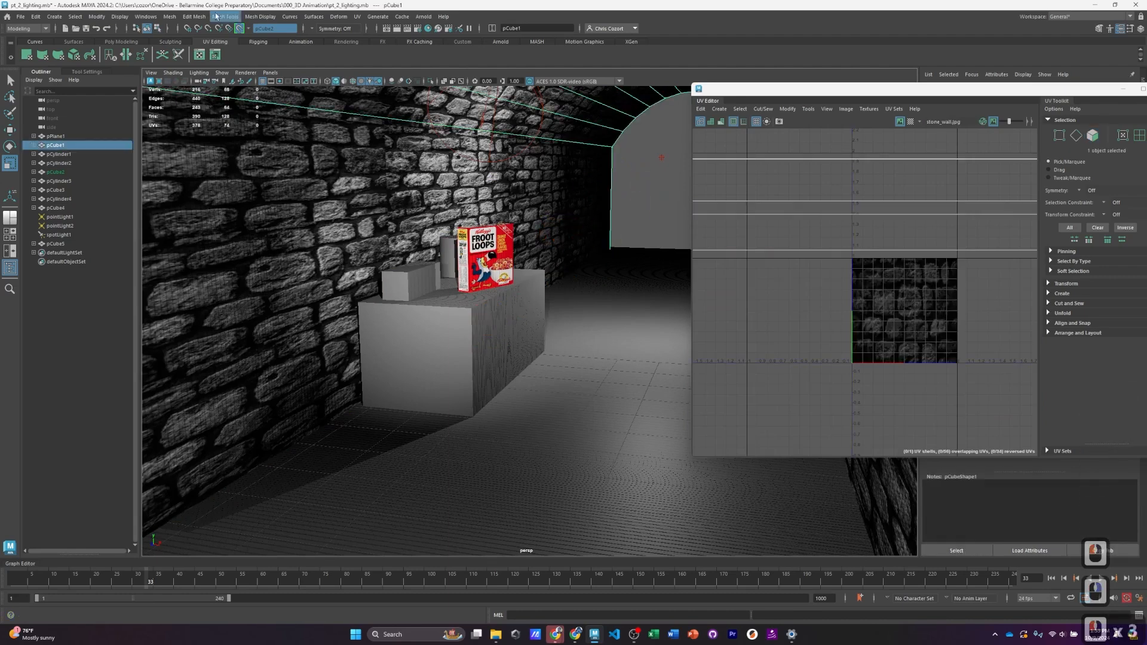
Step: Turn off the live surface, clear the tunnel's selection and close the UV Editor
left_click(239, 28)
left_click(572, 269)
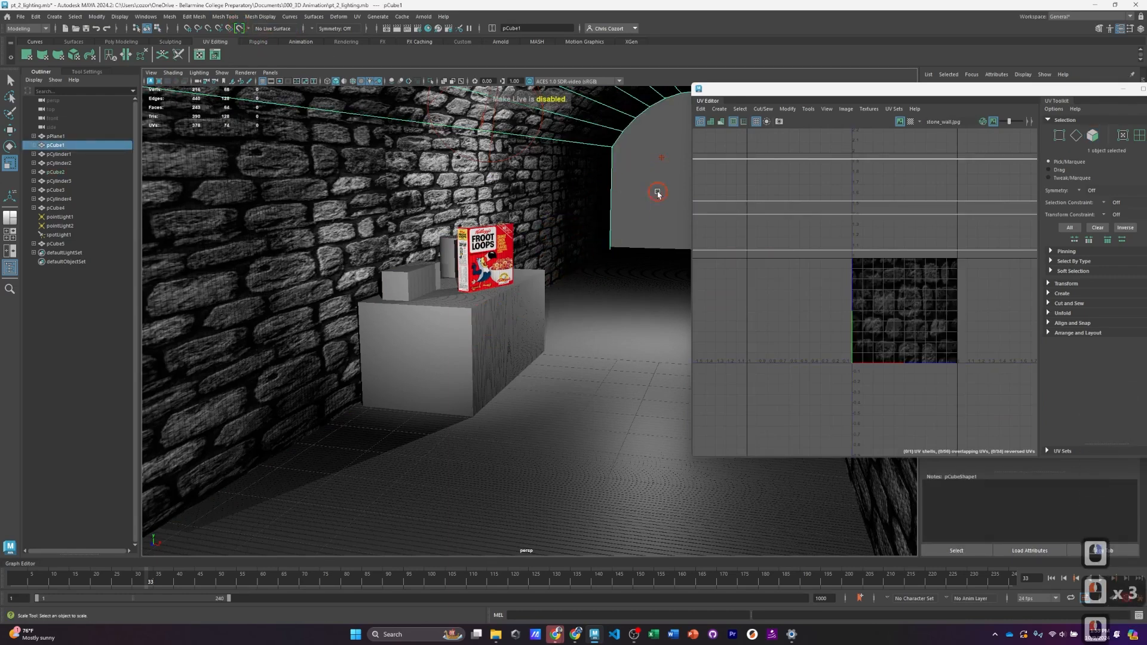
left_click(566, 193)
left_click_drag(1091, 89, 862, 108)
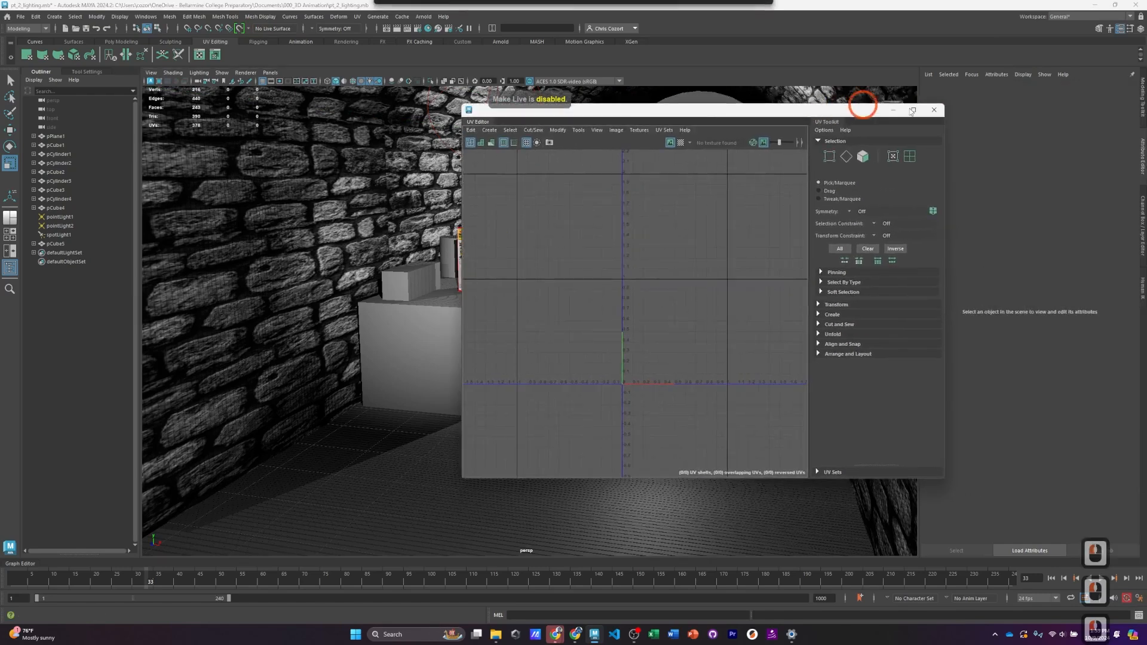
left_click(935, 111)
scroll(638, 242, "up", 3)
scroll(606, 242, "up", 2)
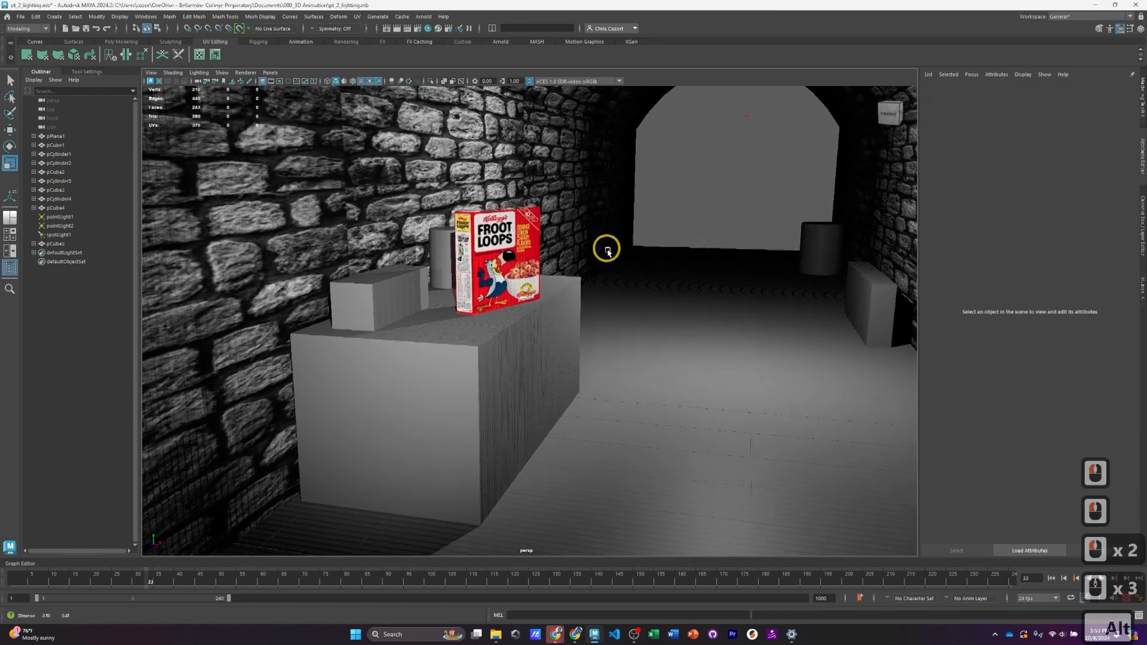
Step: Select the tunnel and render the current frame to examine the stone walls, then close the render
left_click(478, 159)
left_click(239, 29)
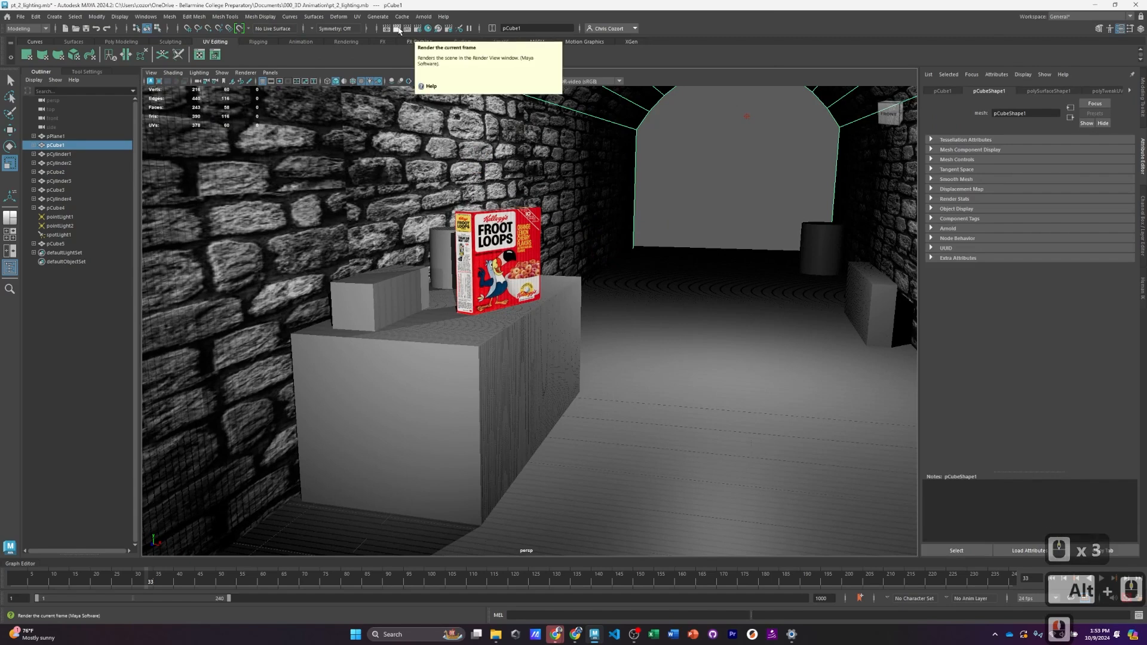
left_click(397, 29)
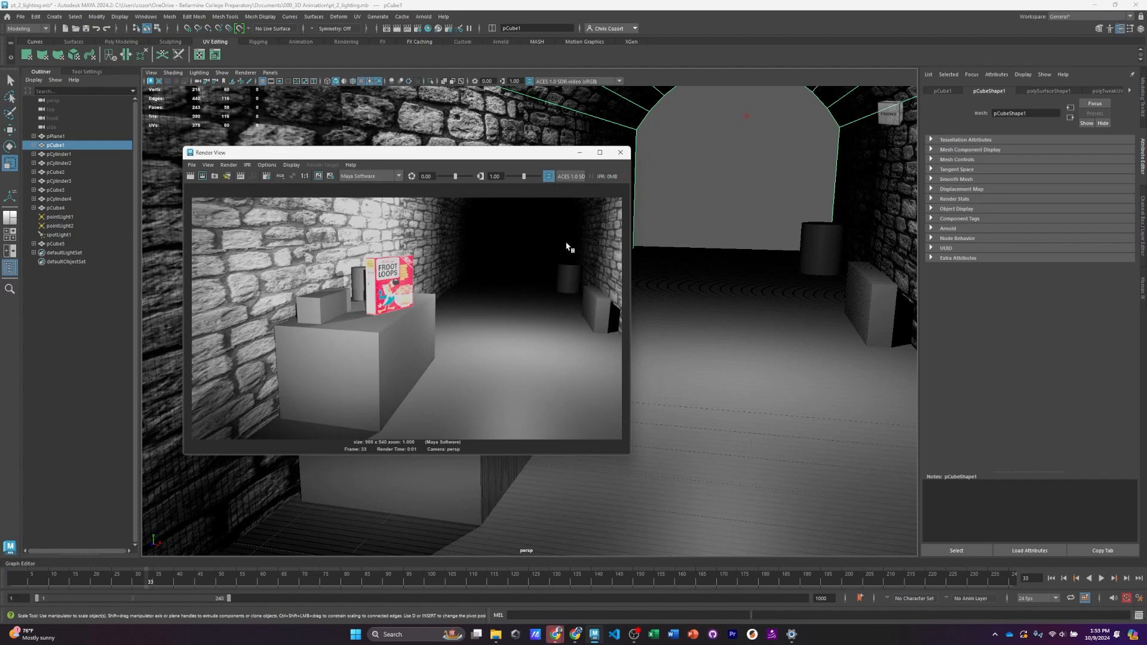
left_click(620, 153)
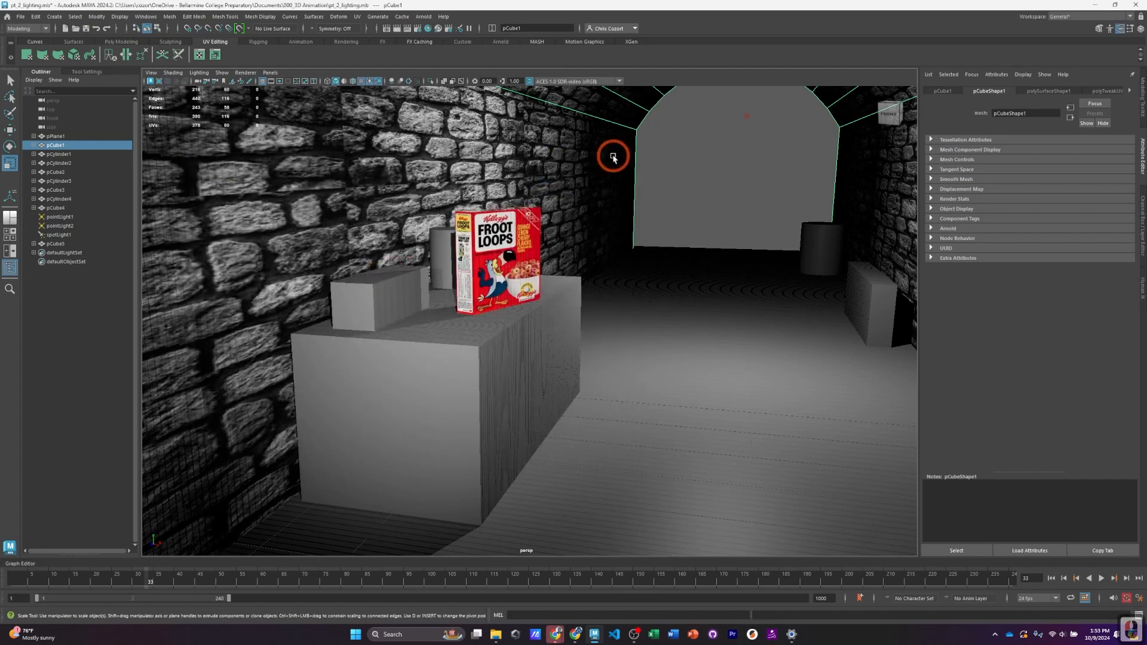